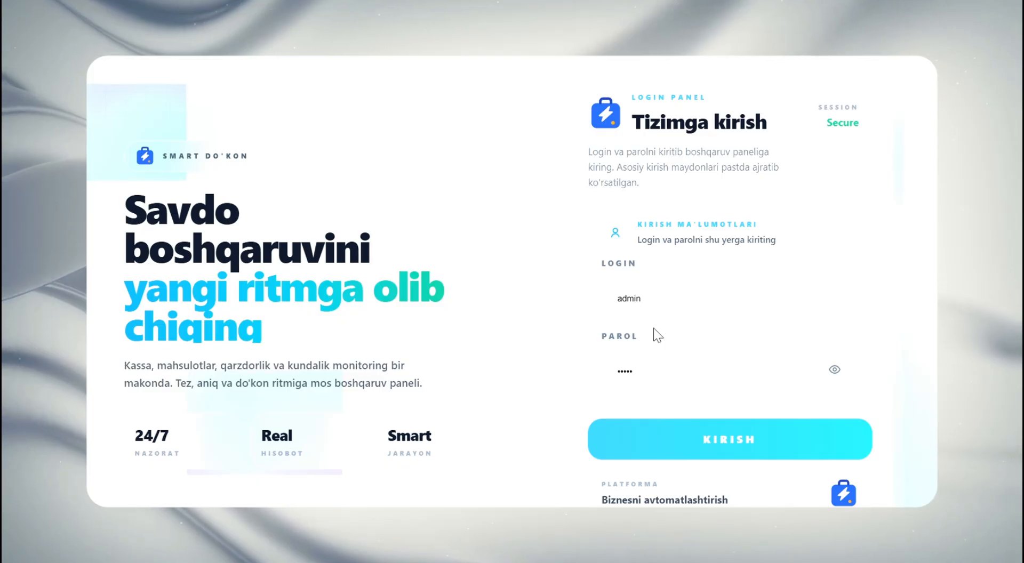
# Sign in to the store management panel with the admin credentials already filled in
pyautogui.click(703, 442)
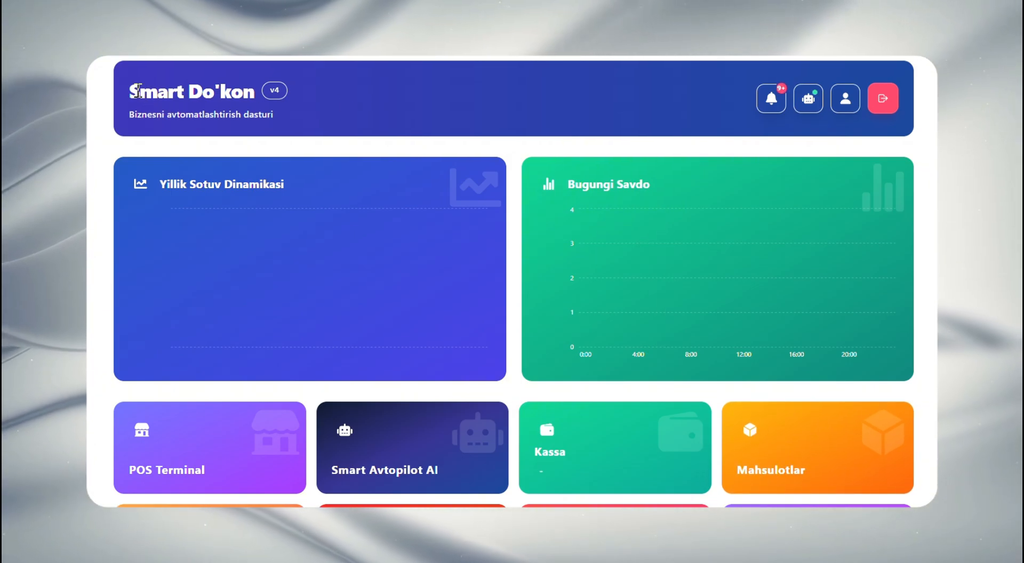
pyautogui.moveTo(140, 92); pyautogui.dragTo(334, 88)
pyautogui.click(303, 91)
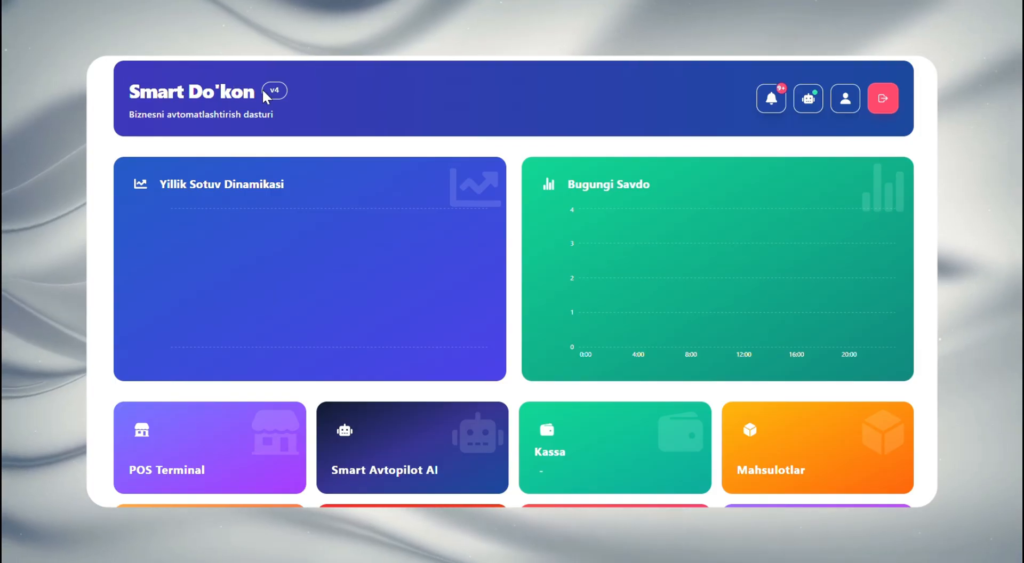
pyautogui.moveTo(262, 89); pyautogui.dragTo(286, 89)
pyautogui.click(263, 105)
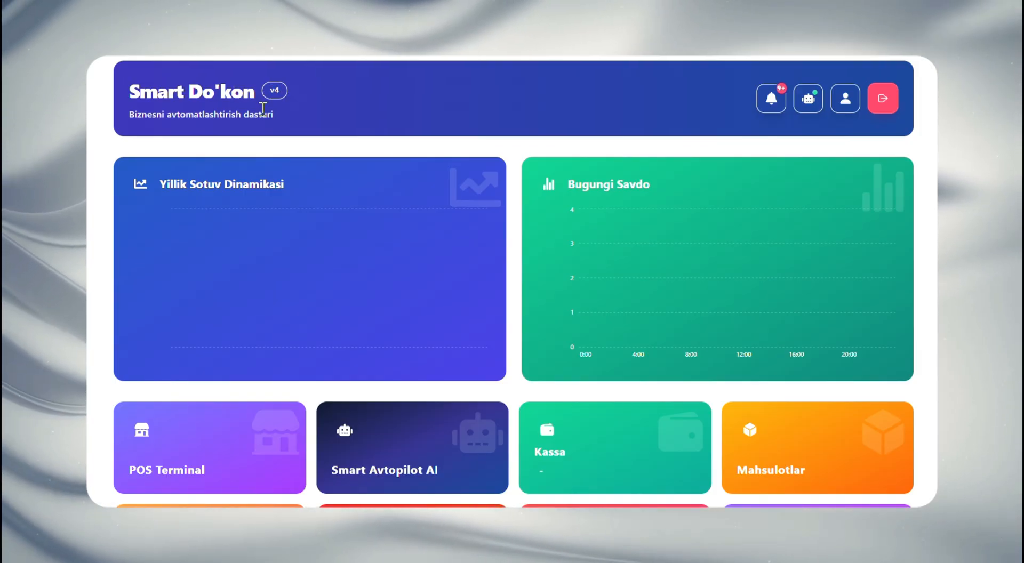
# Review the system and new-customer entries in the Xabarnomalar notifications list, and close it
pyautogui.click(770, 100)
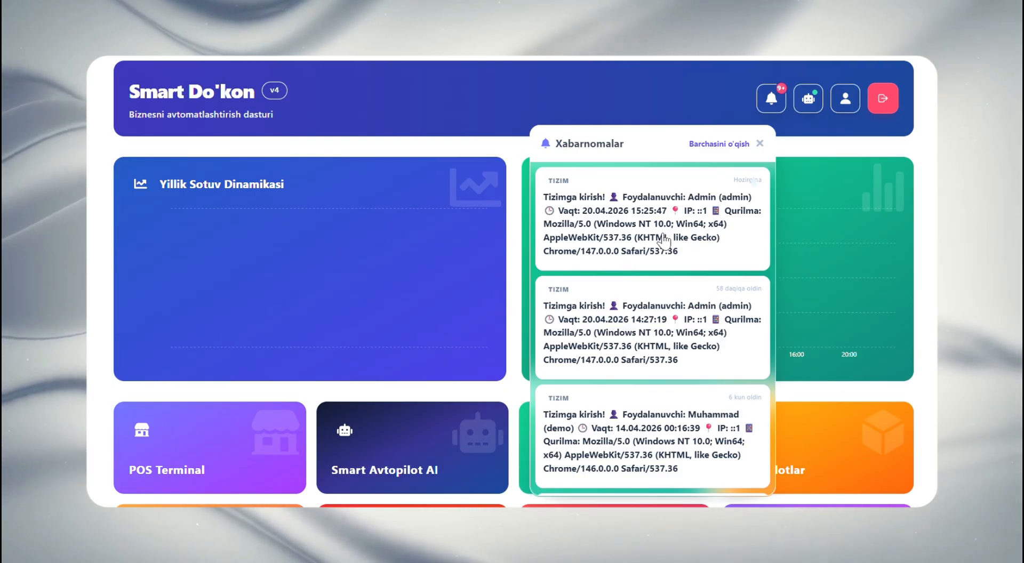
pyautogui.scroll(-3, 659, 266)
pyautogui.scroll(-9, 660, 267)
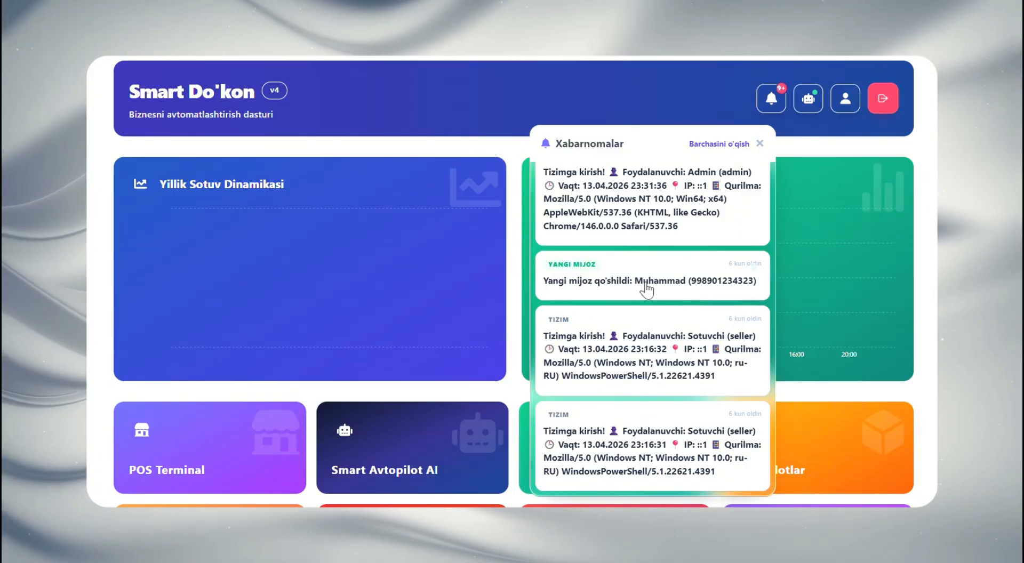
pyautogui.scroll(-5, 608, 285)
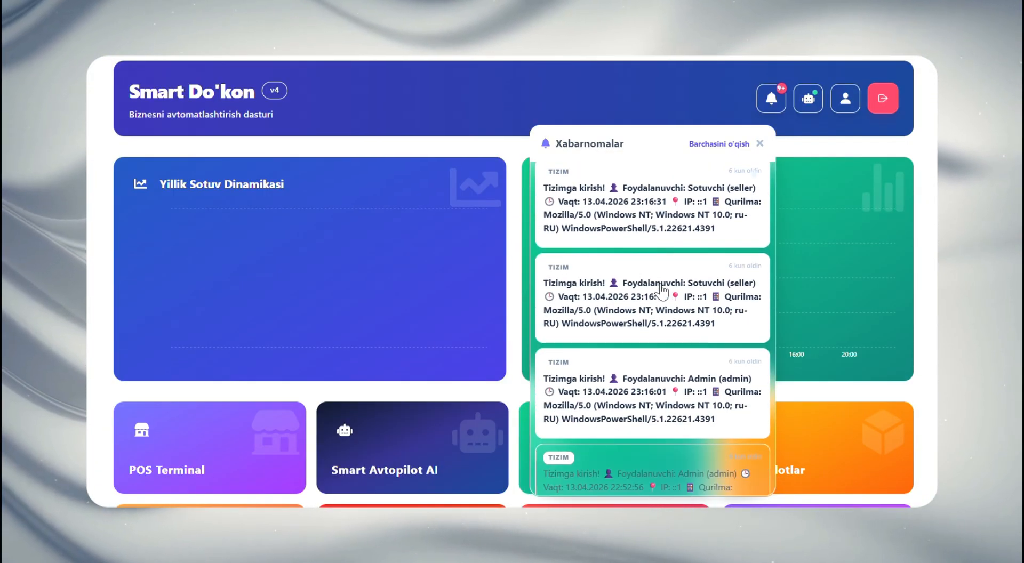
pyautogui.scroll(6, 662, 339)
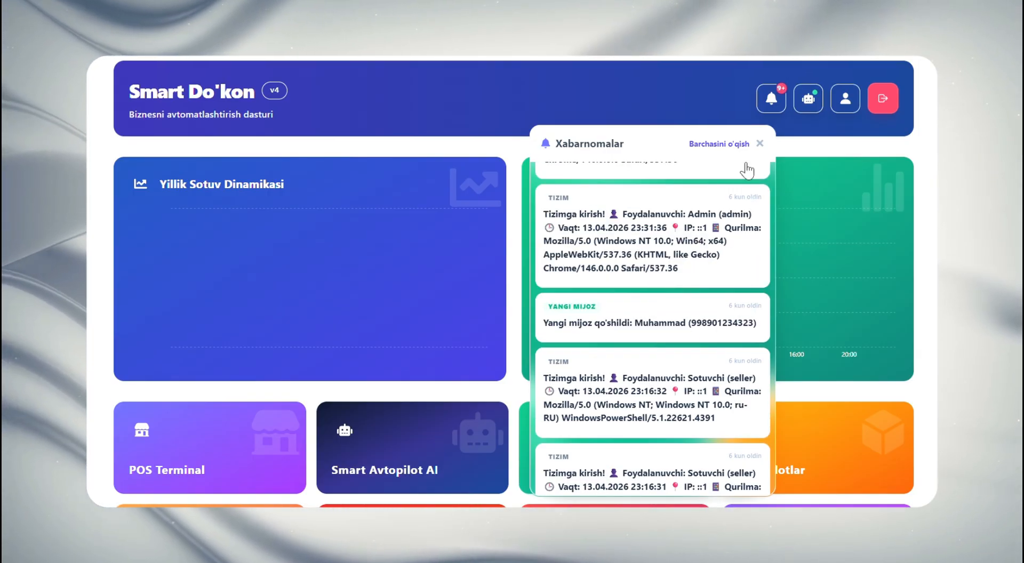
pyautogui.click(760, 144)
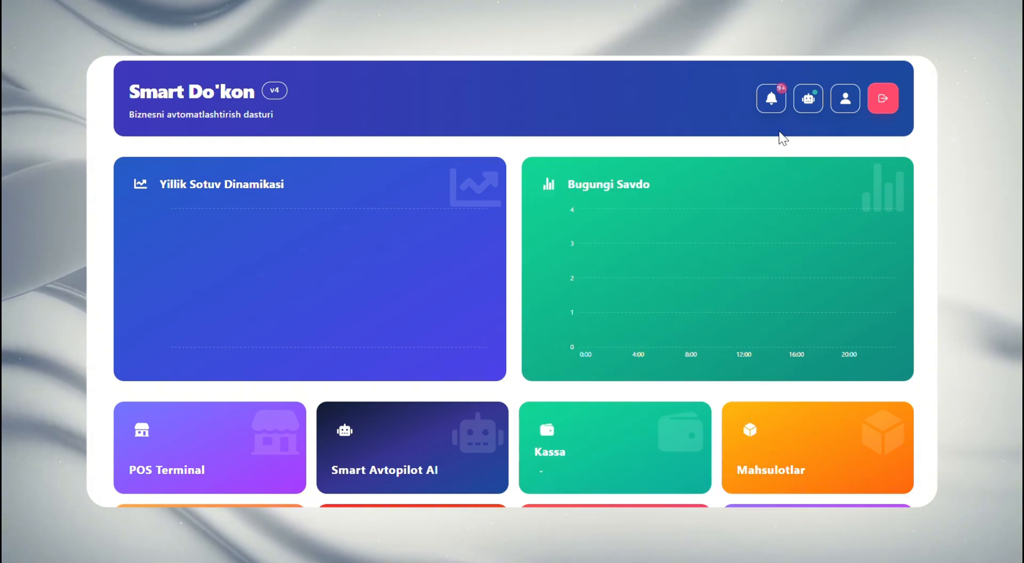
# Examine the Admin Bot and Mijoz (Client) Bot controls and token fields in bot management, and return to the dashboard
pyautogui.click(808, 101)
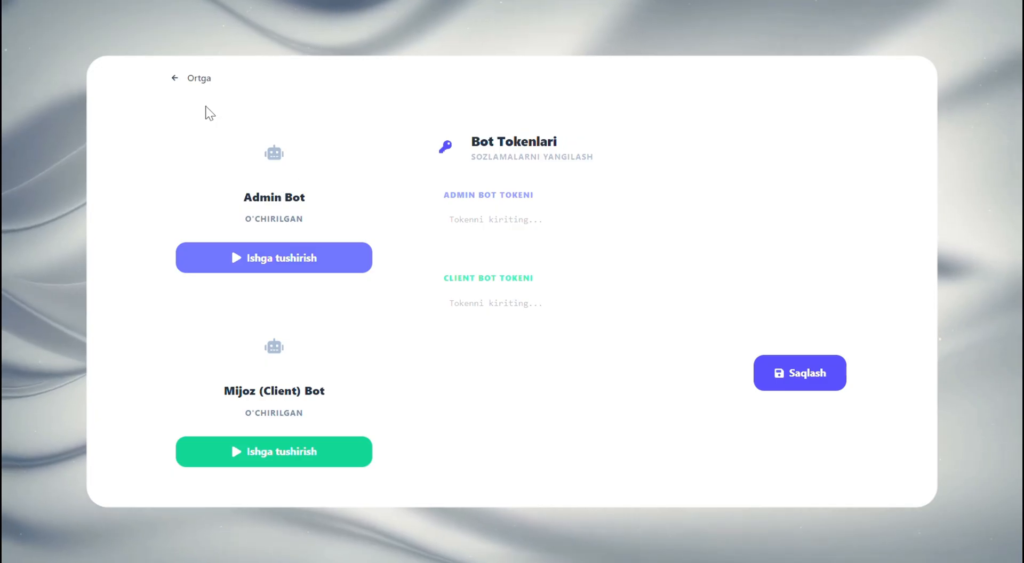
pyautogui.click(170, 70)
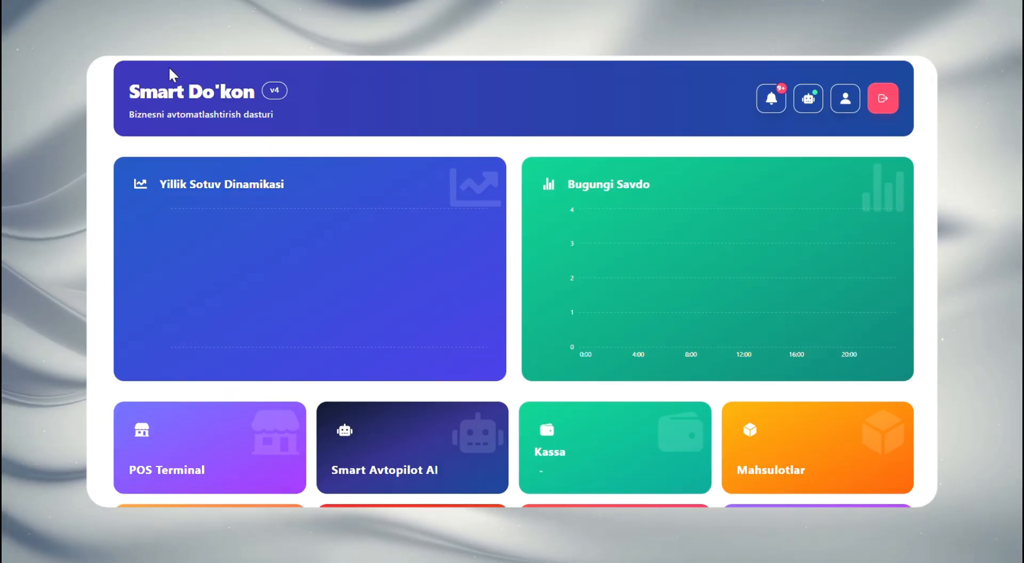
pyautogui.click(808, 97)
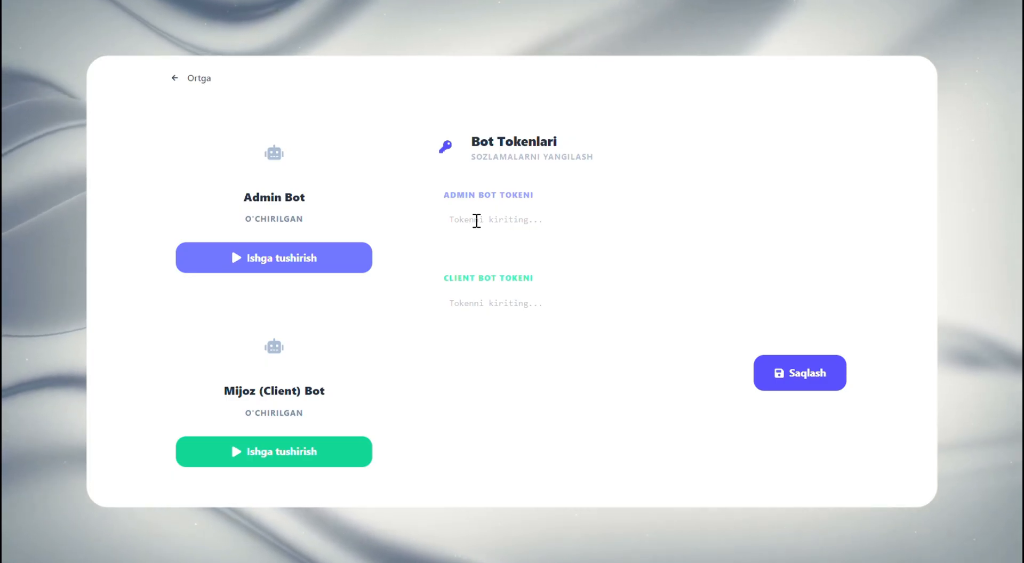
pyautogui.click(197, 78)
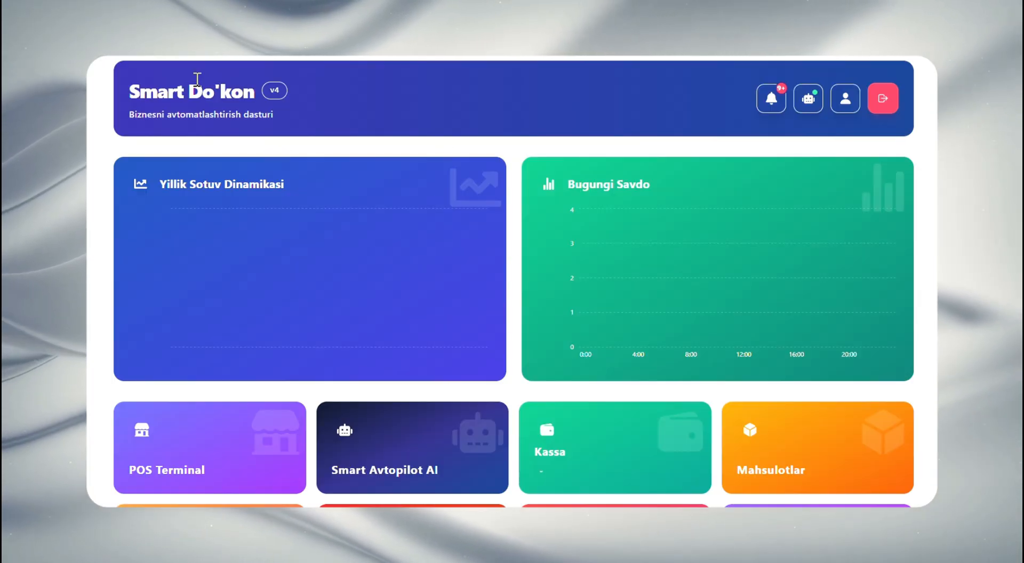
# View the admin account's profile page with its basic information, and go back to the dashboard
pyautogui.click(847, 110)
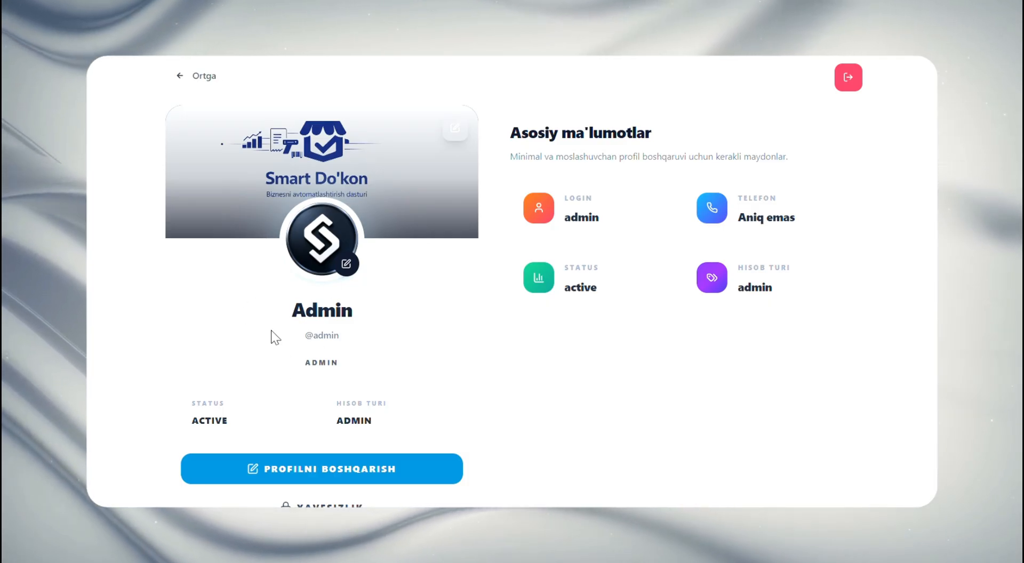
pyautogui.click(177, 80)
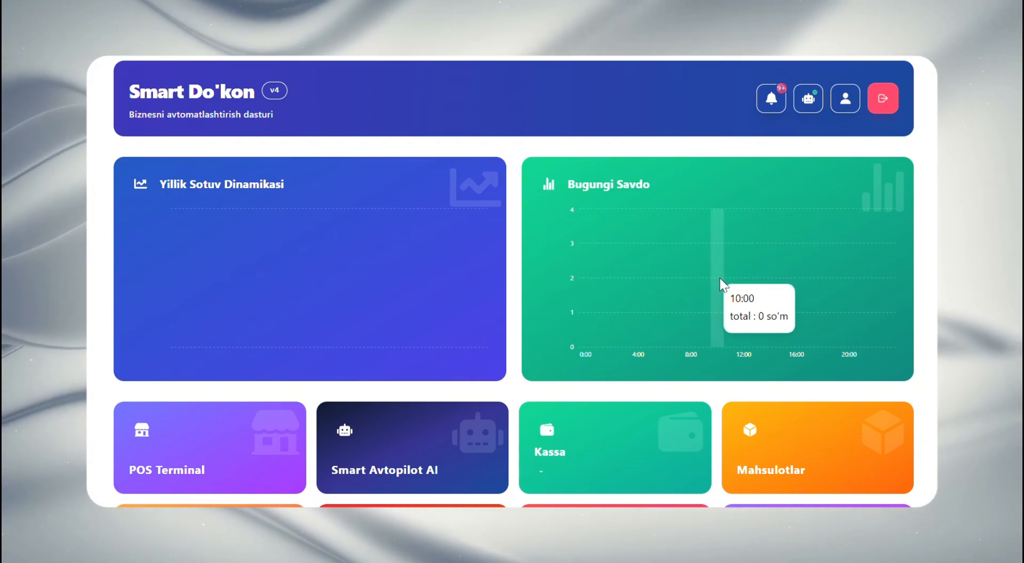
# Tour the POS Terminal by viewing its customer choices and the Oyna 2 and Oyna 3 sales windows, and return to the dashboard
pyautogui.scroll(-2, 719, 279)
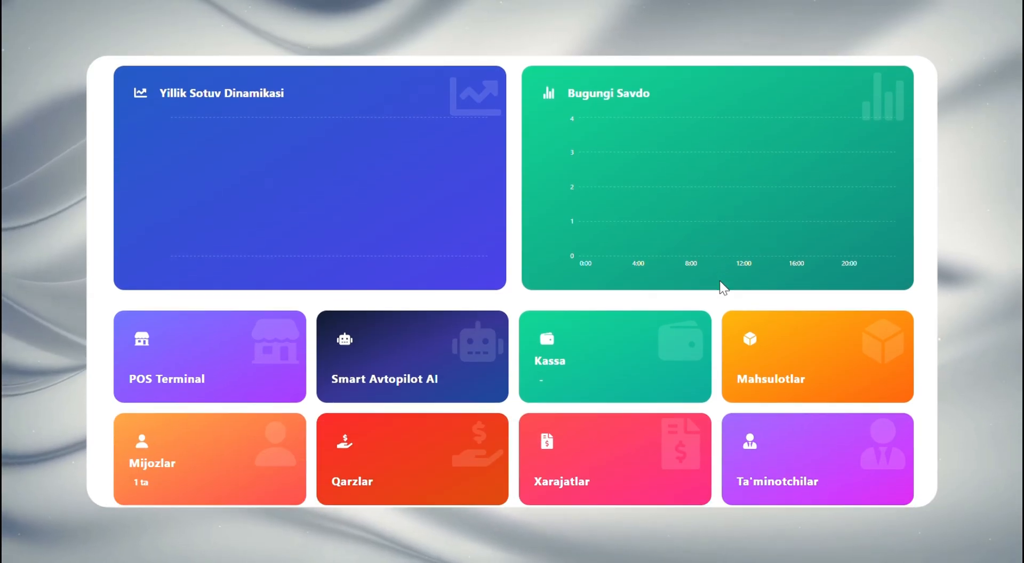
pyautogui.scroll(-2, 719, 281)
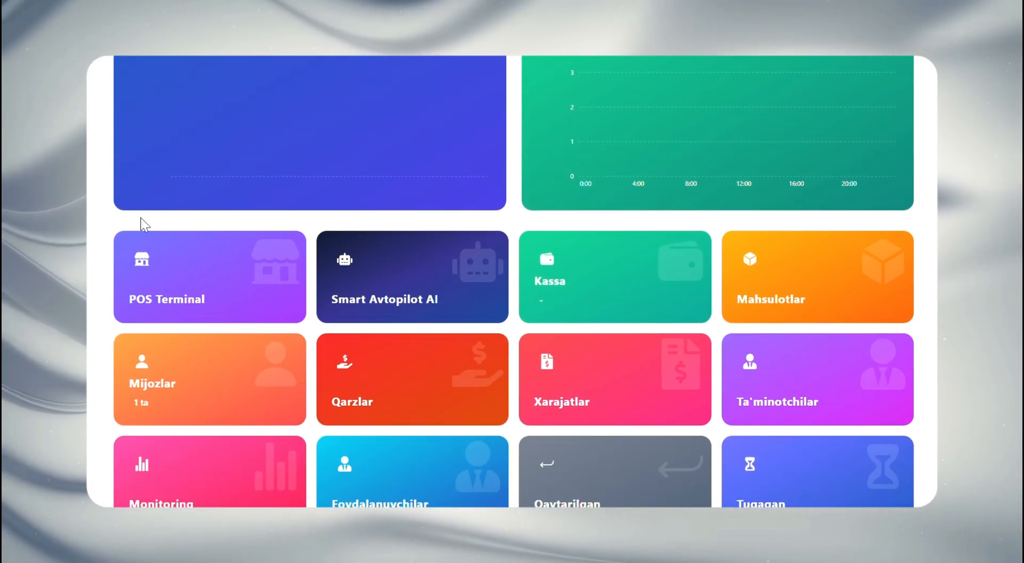
pyautogui.click(184, 252)
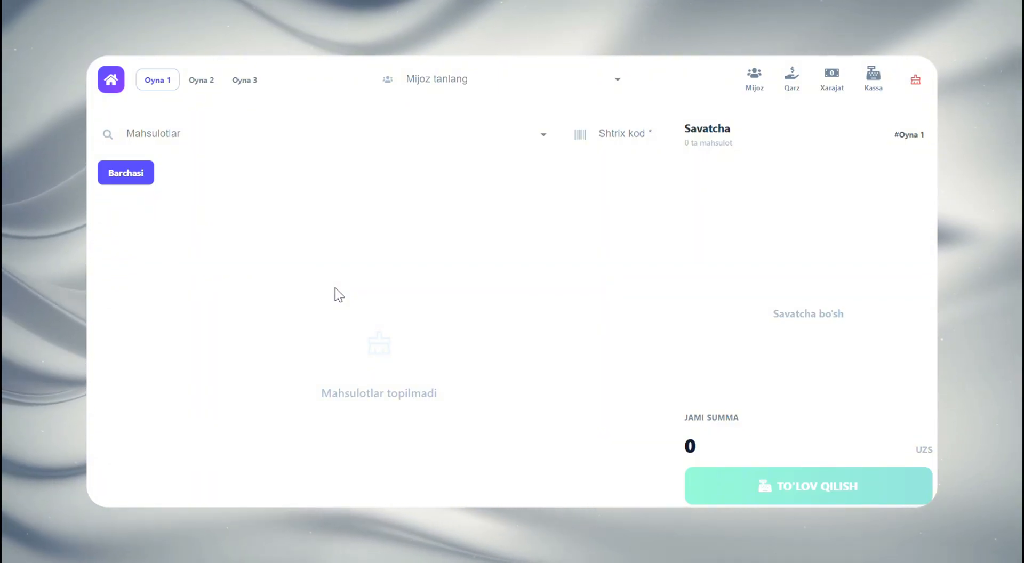
pyautogui.click(460, 85)
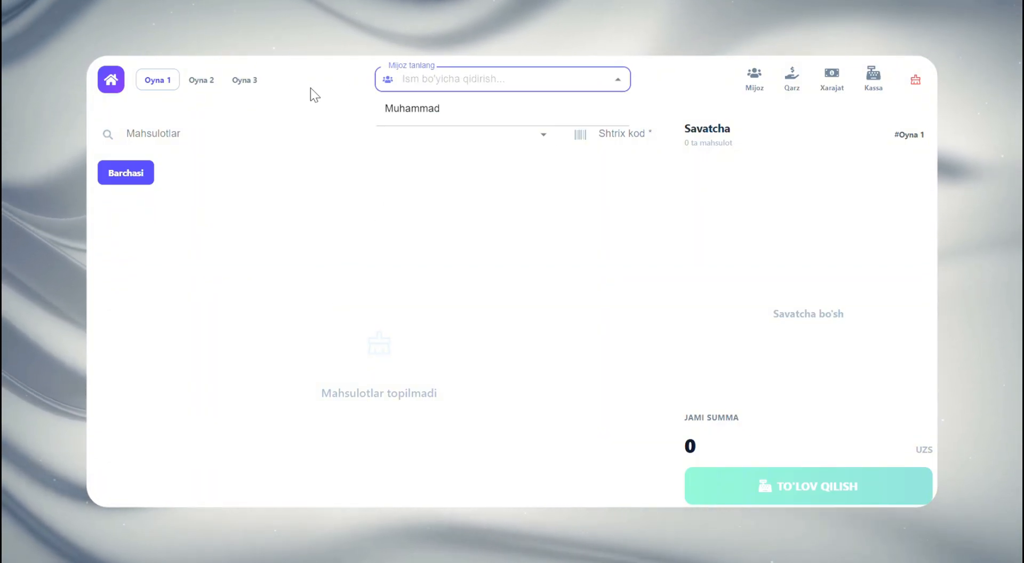
pyautogui.click(310, 85)
pyautogui.click(211, 83)
pyautogui.click(250, 85)
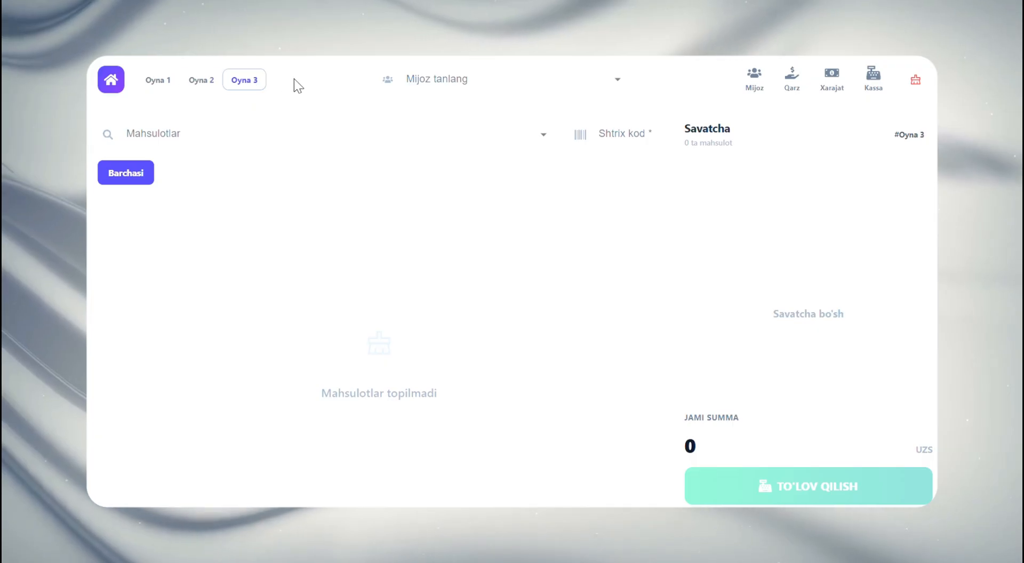
pyautogui.click(111, 79)
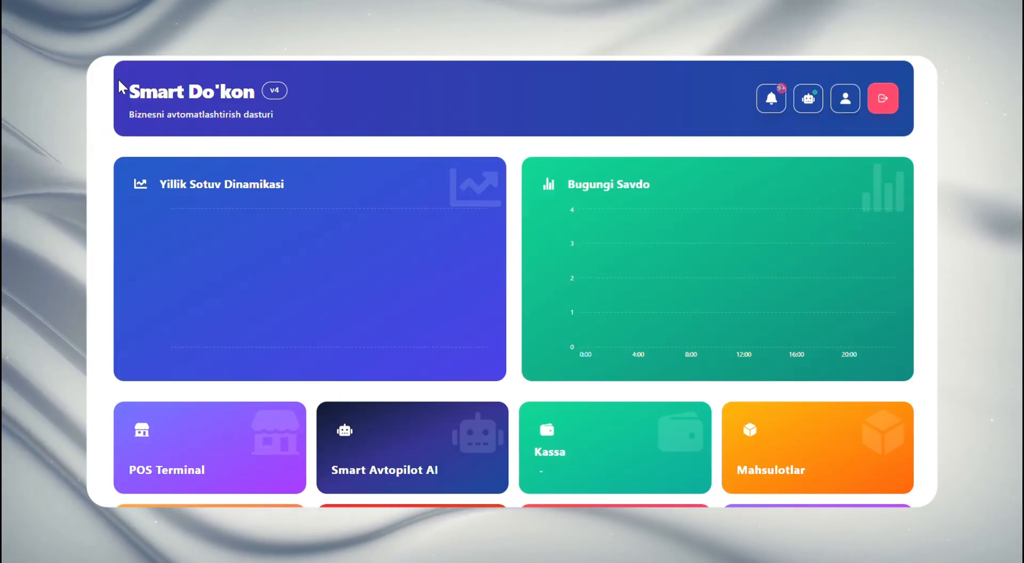
# Open Smart Avtopilot AI and examine its 7-day forecast, Smart Roadmap, and income, profit and debt summary cards
pyautogui.scroll(-2, 129, 193)
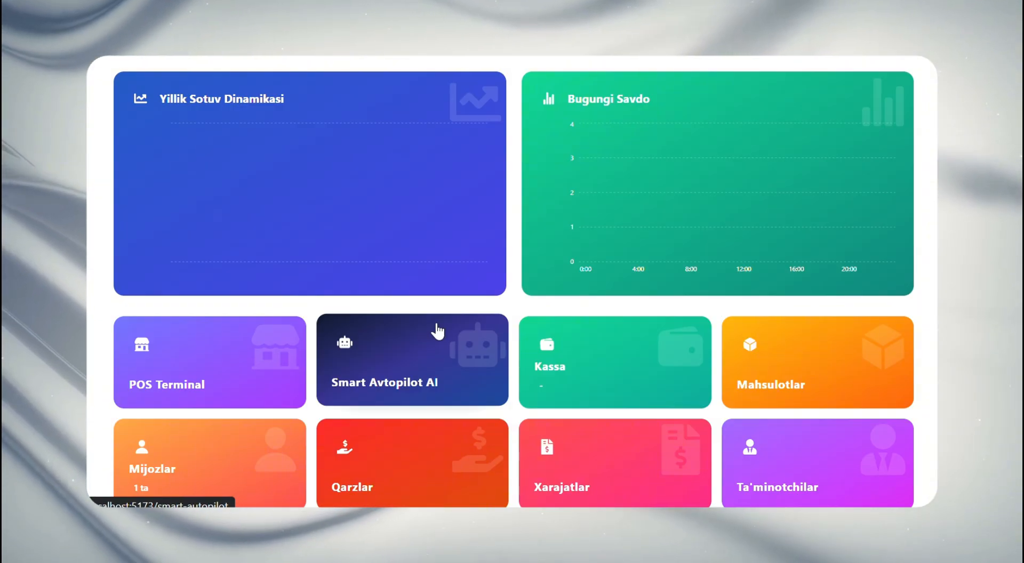
pyautogui.scroll(2, 437, 331)
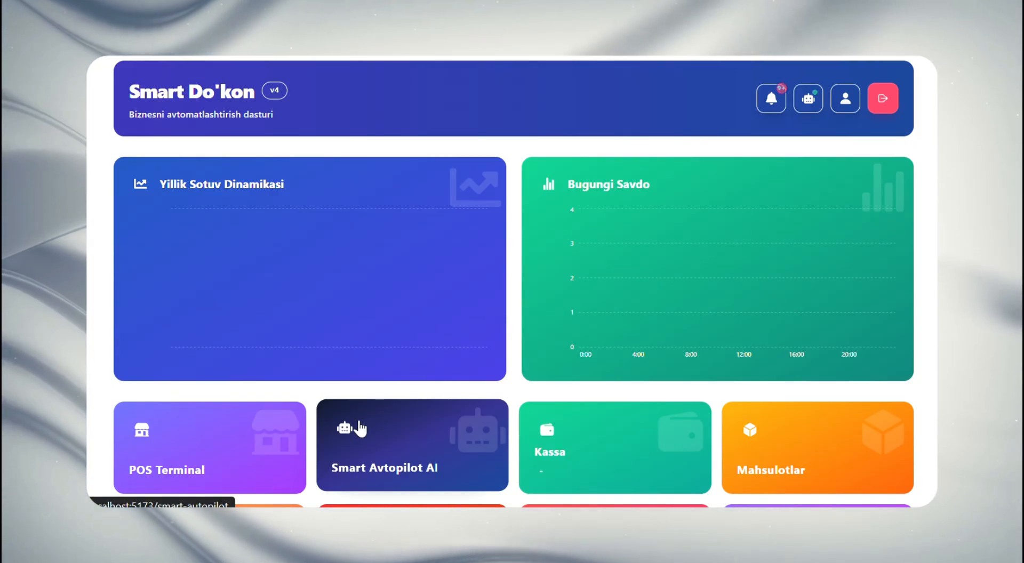
pyautogui.scroll(-2, 358, 427)
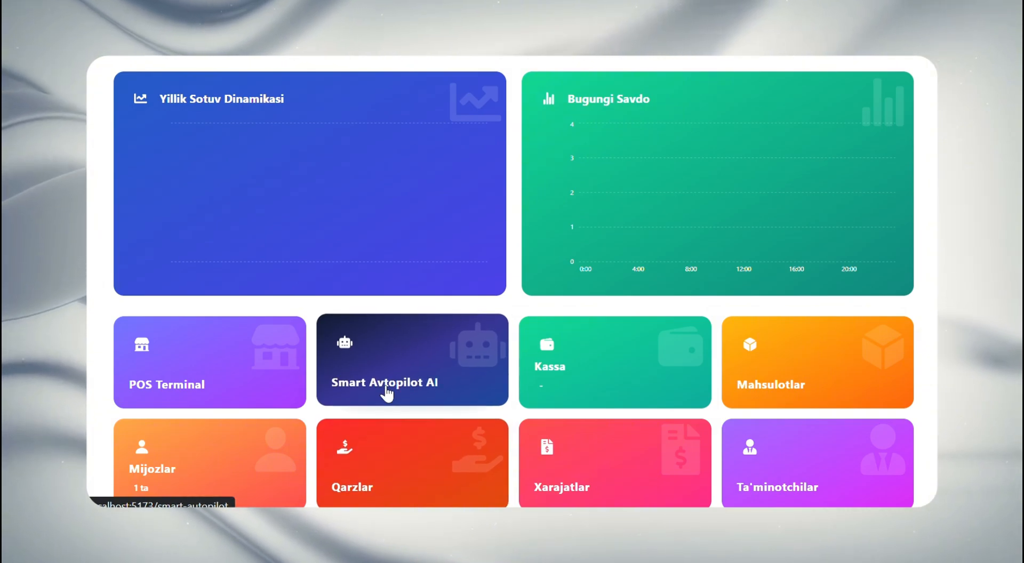
pyautogui.click(374, 359)
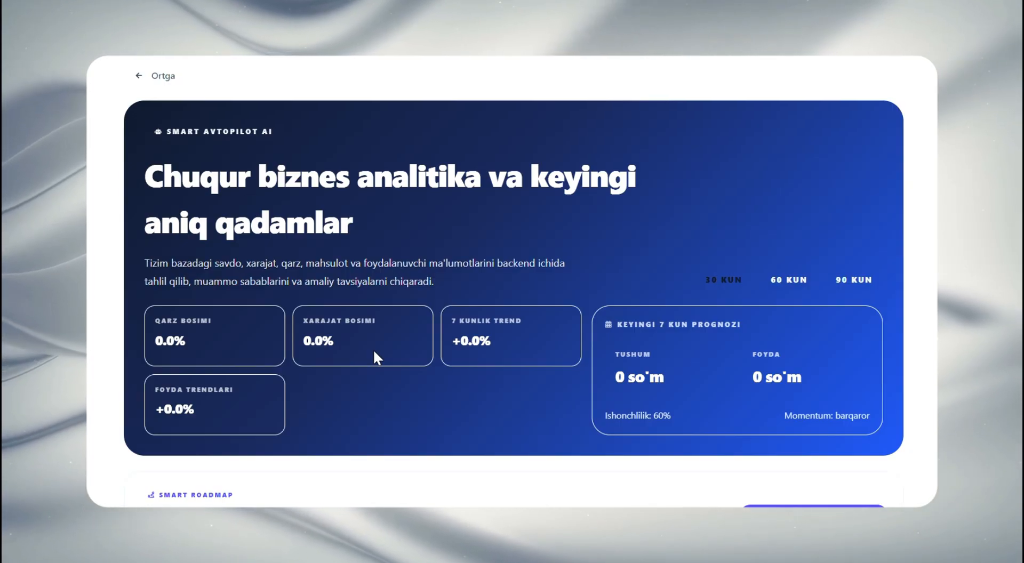
pyautogui.scroll(-5, 373, 350)
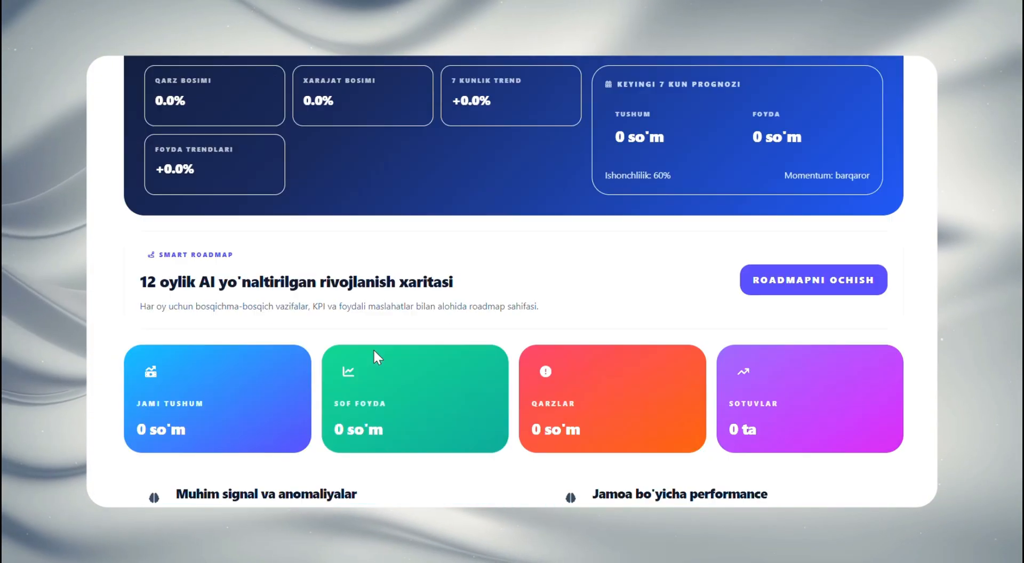
pyautogui.scroll(-2, 346, 347)
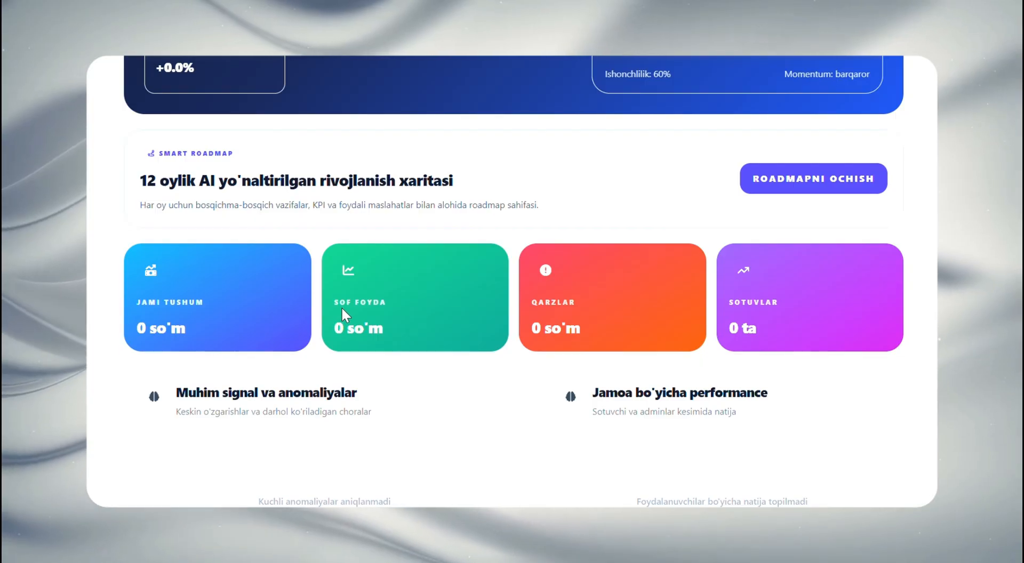
pyautogui.moveTo(341, 308); pyautogui.dragTo(575, 300)
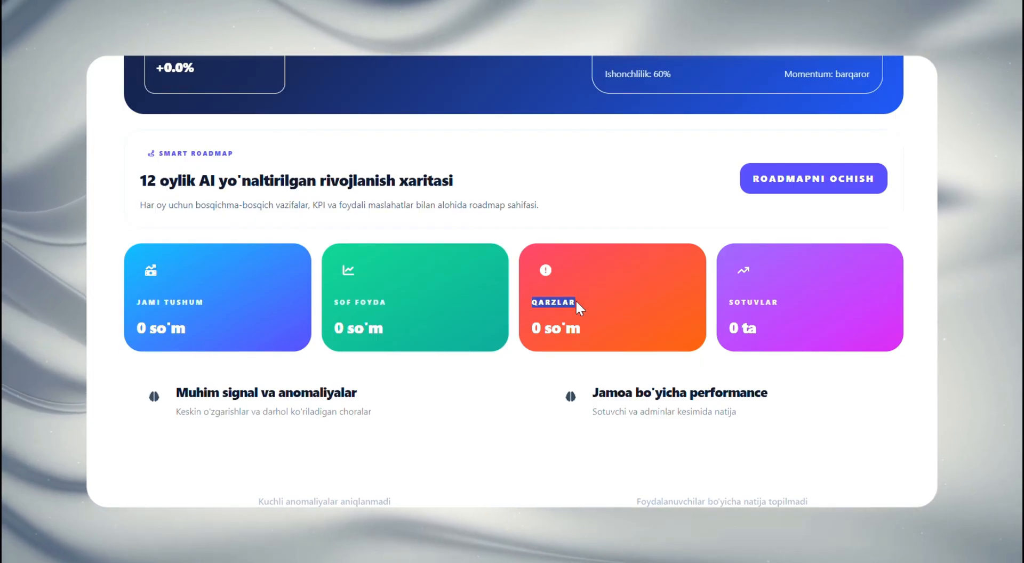
pyautogui.click(575, 300)
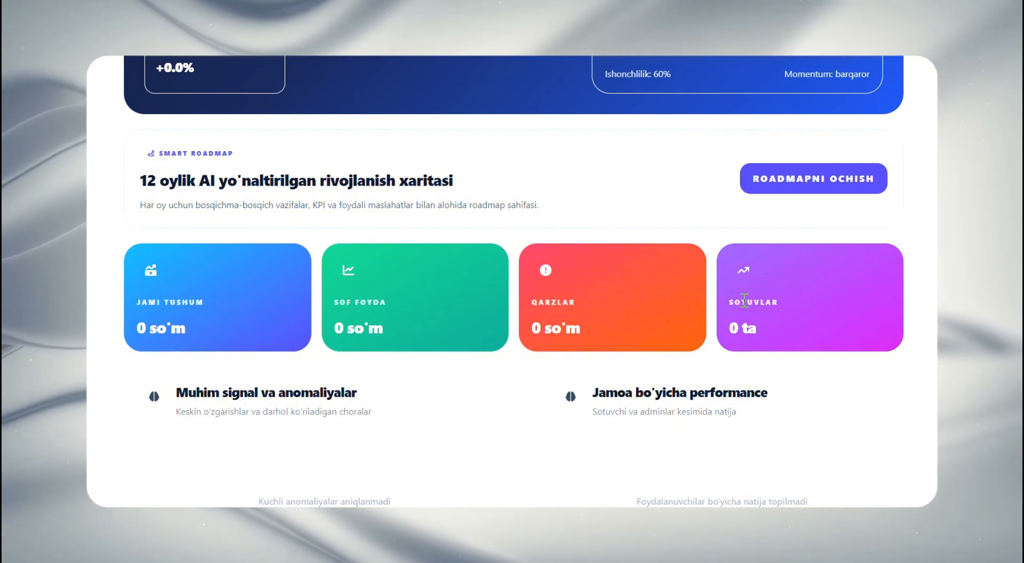
# Examine the Smart Avtopilot AI sections on anomalies, team performance, debt collection, Bugungi action plan and profitable customers
pyautogui.scroll(-3, 743, 297)
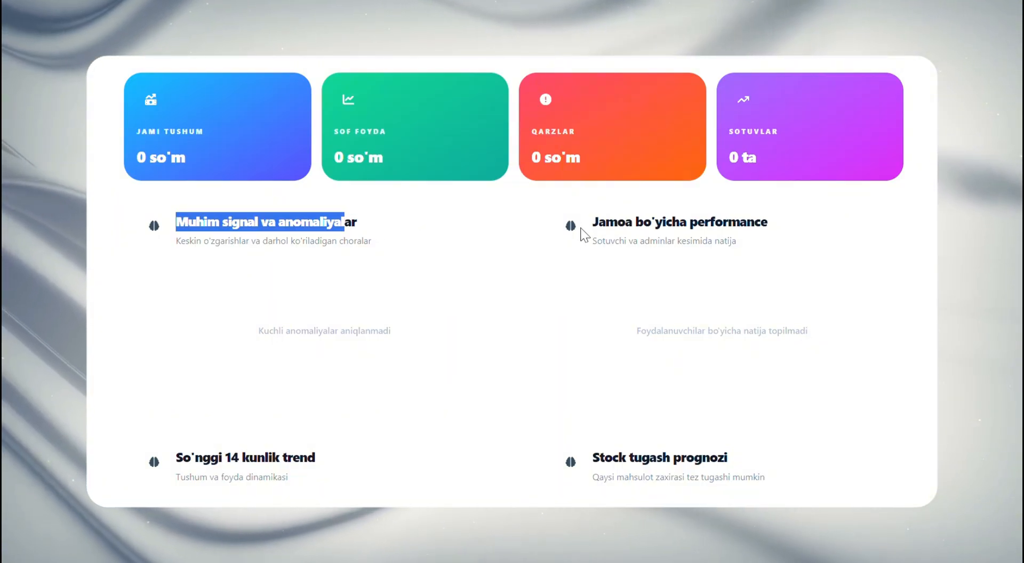
pyautogui.moveTo(591, 223); pyautogui.dragTo(630, 224)
pyautogui.click(630, 224)
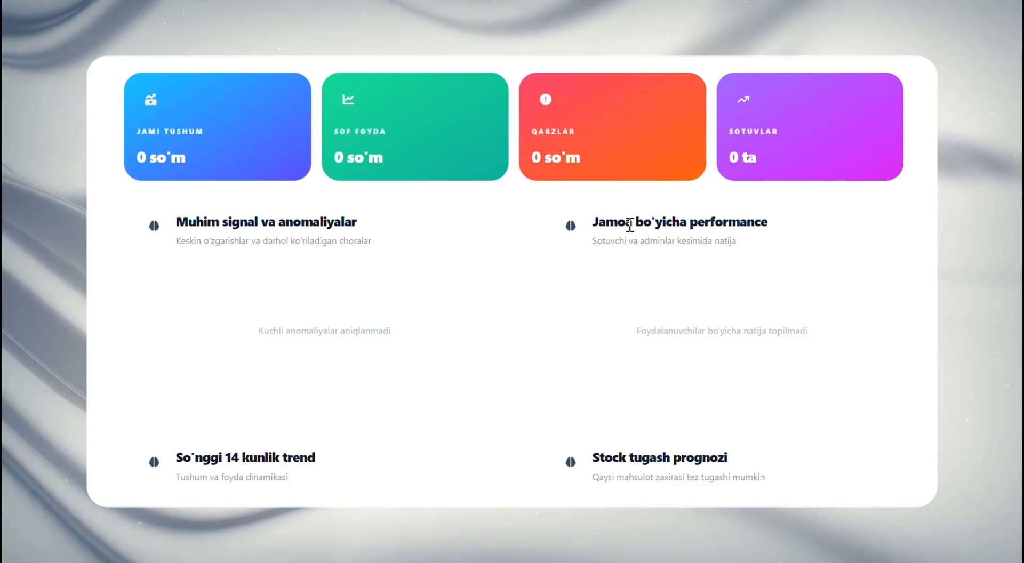
pyautogui.scroll(-3, 630, 225)
pyautogui.scroll(-12, 630, 225)
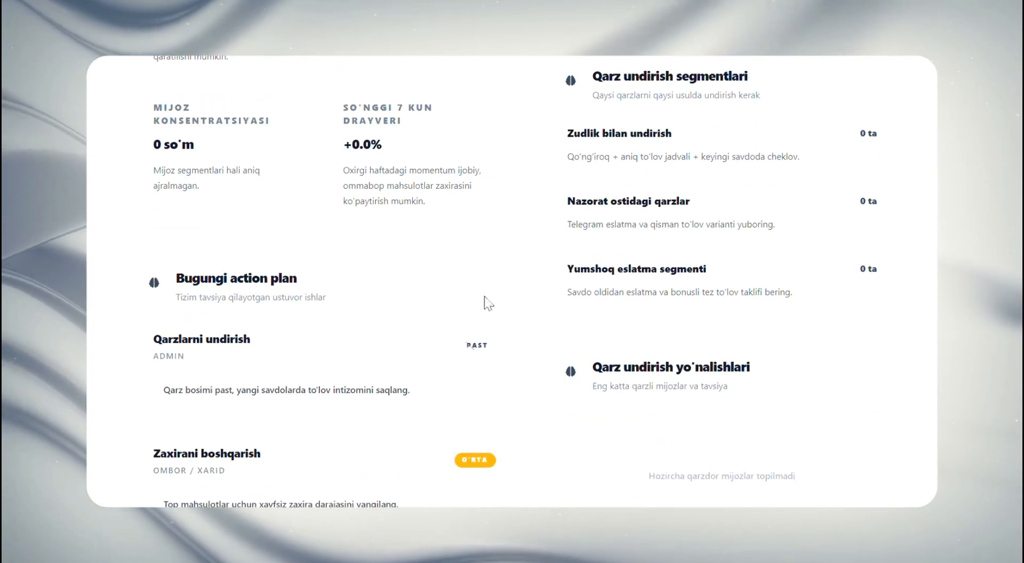
pyautogui.scroll(-3, 488, 303)
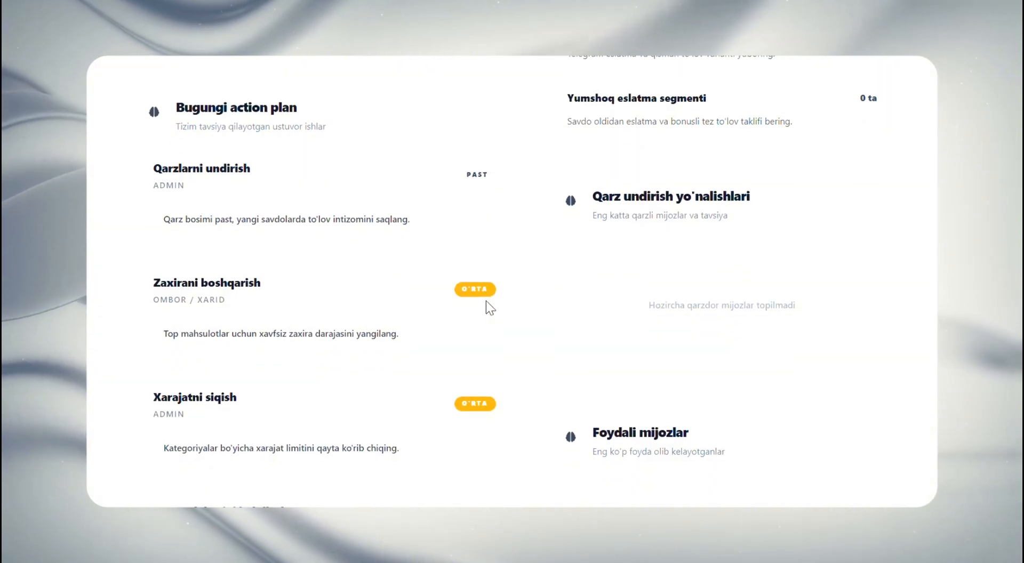
pyautogui.tripleClick(185, 166)
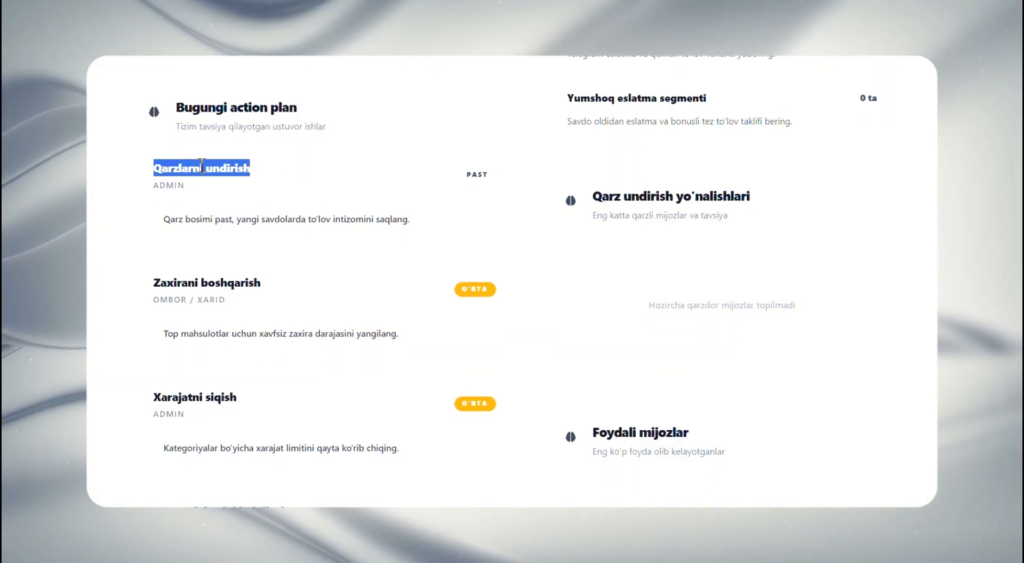
pyautogui.click(204, 164)
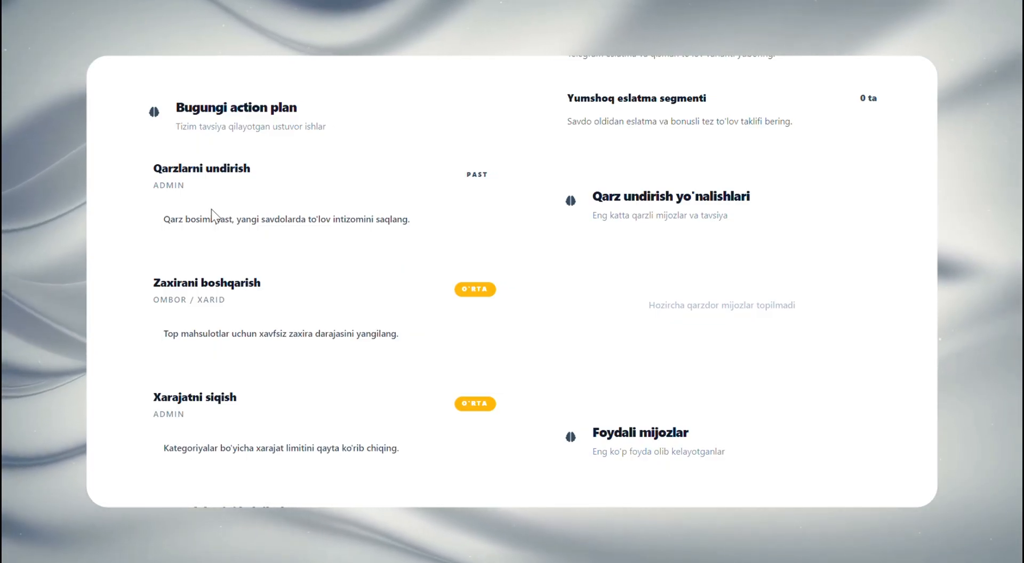
pyautogui.scroll(-3, 213, 207)
pyautogui.scroll(-5, 235, 217)
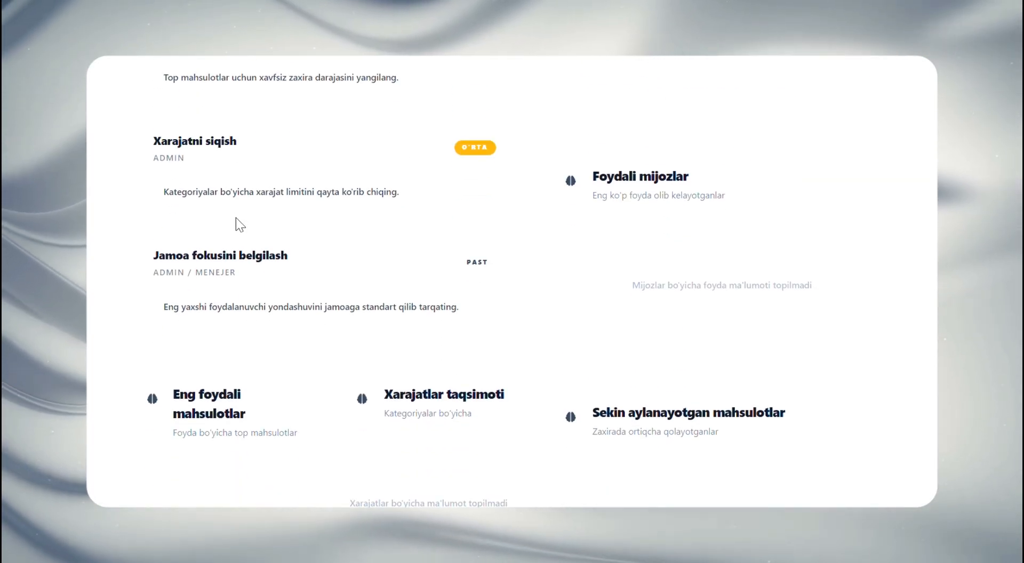
# Examine the Smart Avtopilot AI sections on most profitable products, expense breakdown, slow-moving products, AI tavsiyalar and AI xulosa
pyautogui.scroll(-2, 582, 315)
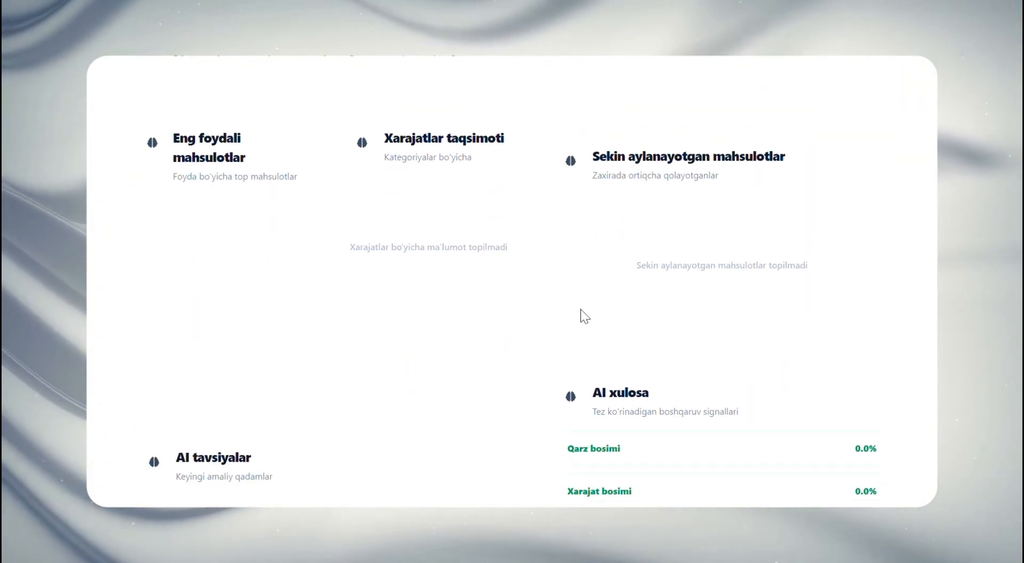
pyautogui.scroll(-3, 594, 365)
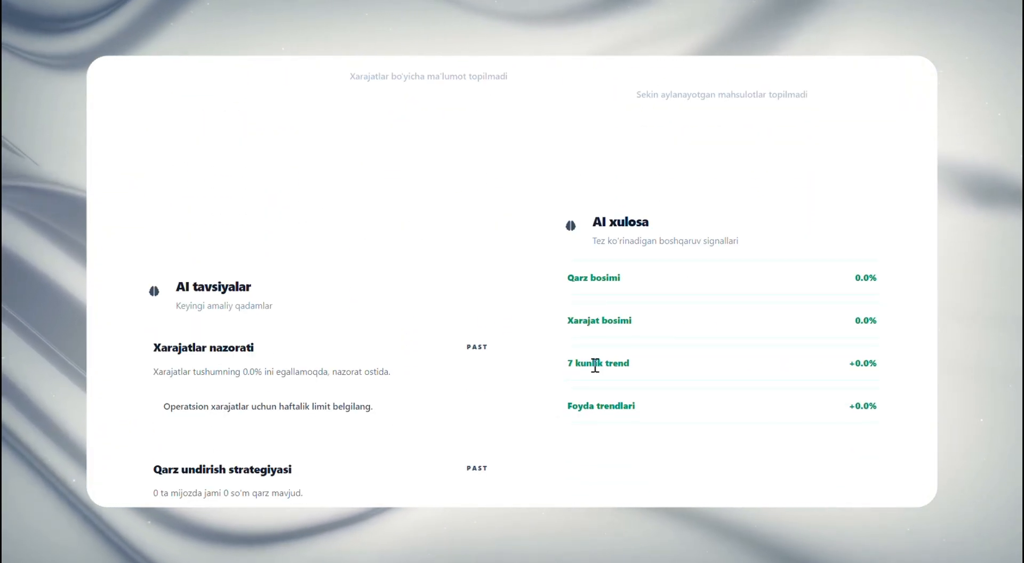
pyautogui.scroll(-2, 596, 366)
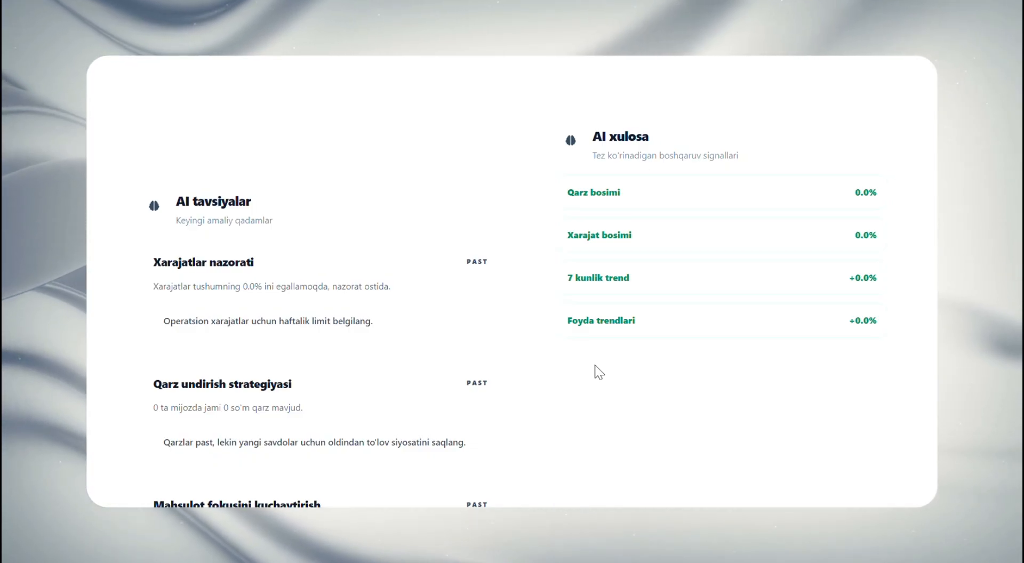
pyautogui.scroll(-6, 595, 365)
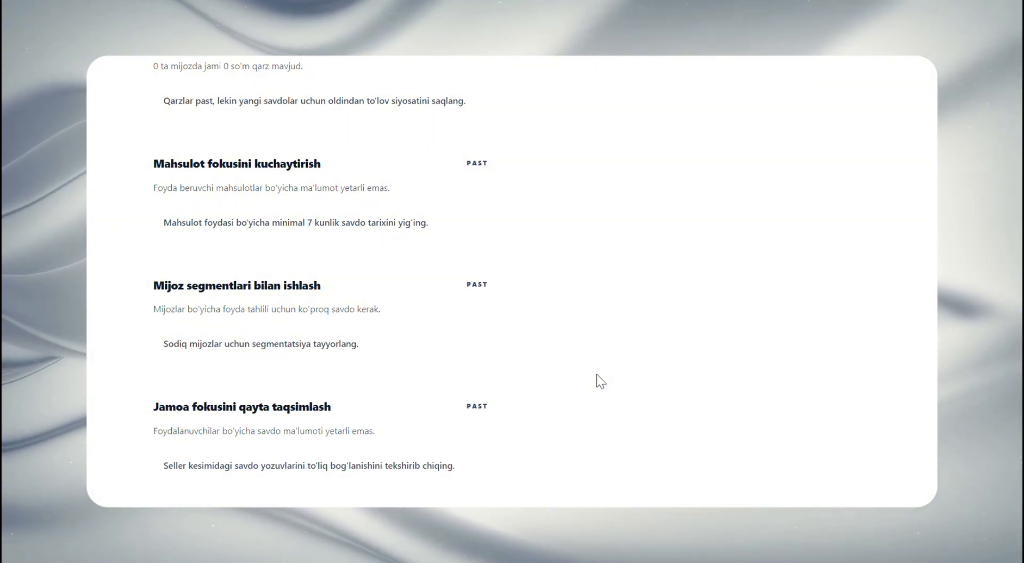
pyautogui.scroll(-3, 599, 380)
pyautogui.scroll(9, 601, 385)
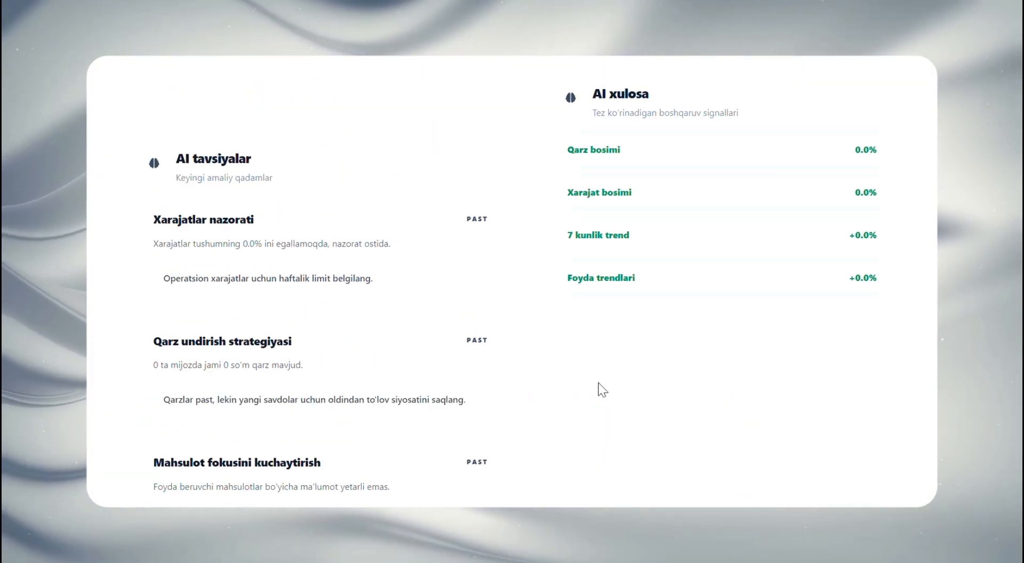
pyautogui.scroll(2, 599, 385)
pyautogui.scroll(-12, 542, 393)
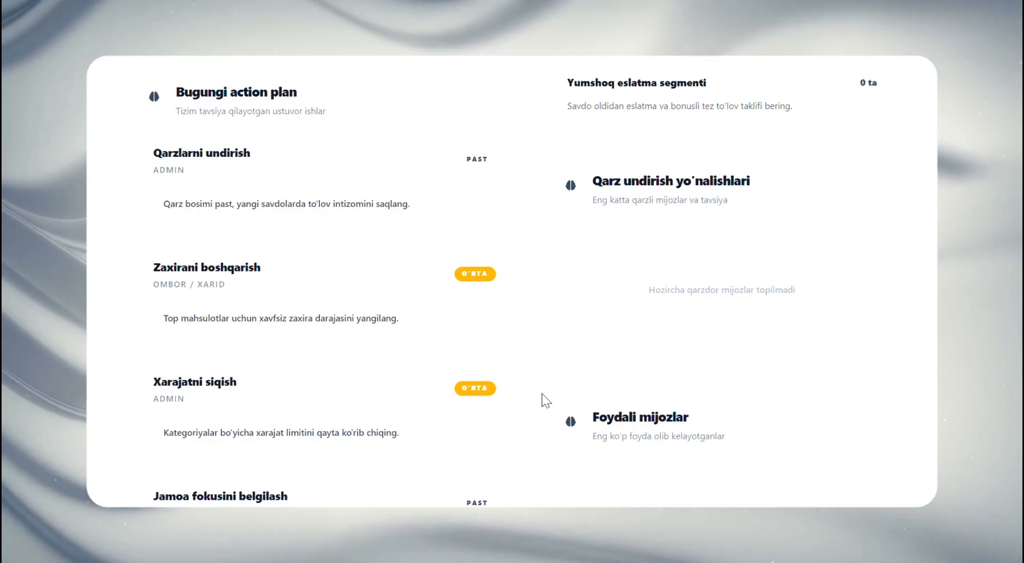
pyautogui.scroll(15, 542, 393)
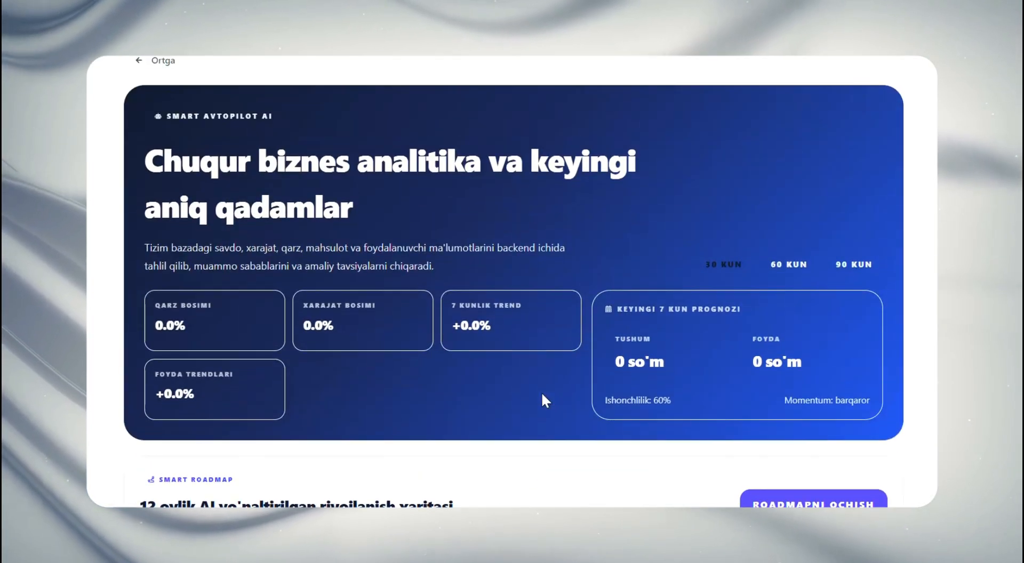
# Open the 12-month Smart Roadmap and mark the first two tasks of April's Mijoz segmentatsiyasi stage as done
pyautogui.scroll(-3, 462, 225)
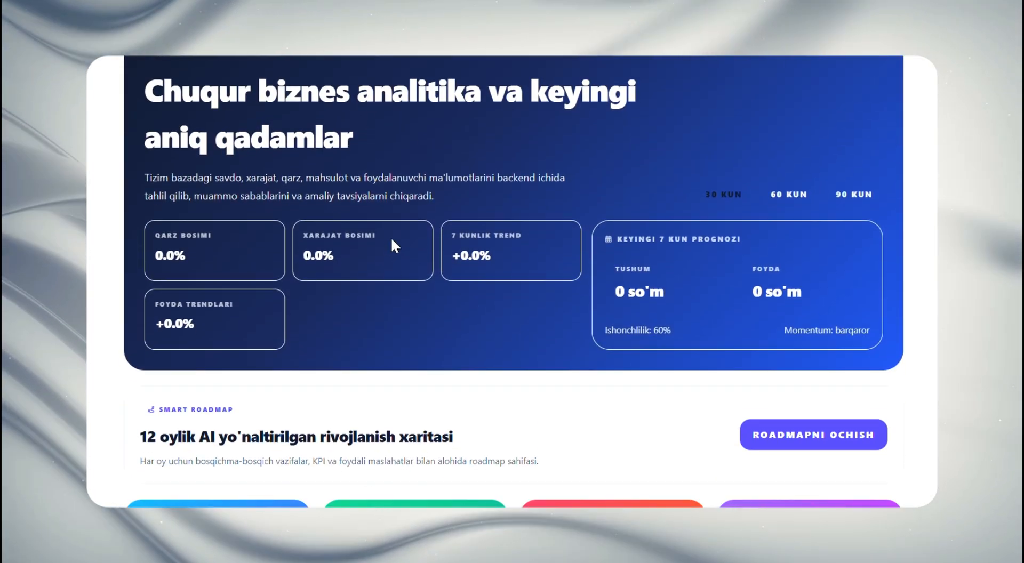
pyautogui.scroll(-3, 392, 239)
pyautogui.click(763, 350)
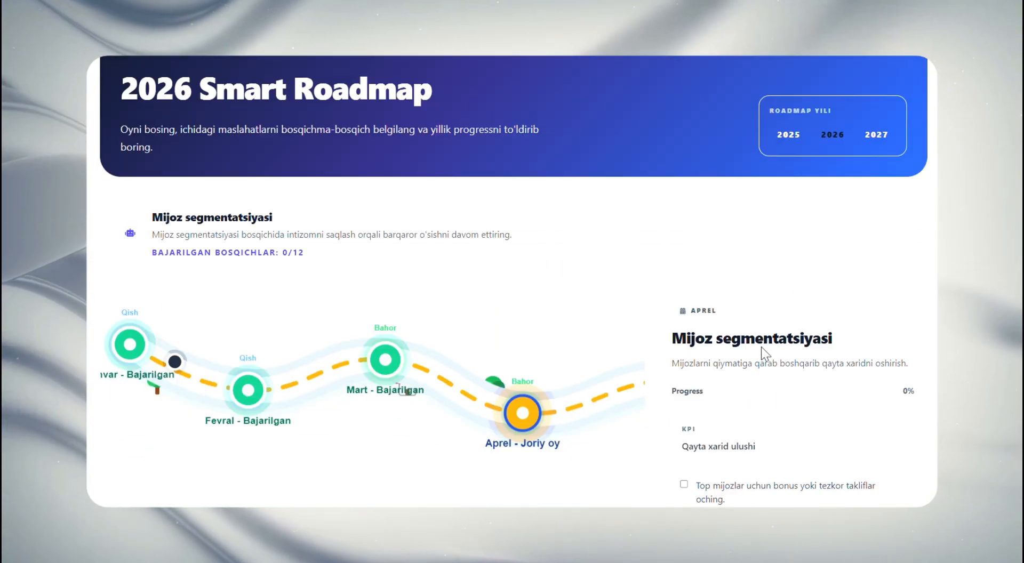
pyautogui.scroll(-3, 760, 346)
pyautogui.moveTo(606, 286); pyautogui.dragTo(459, 318)
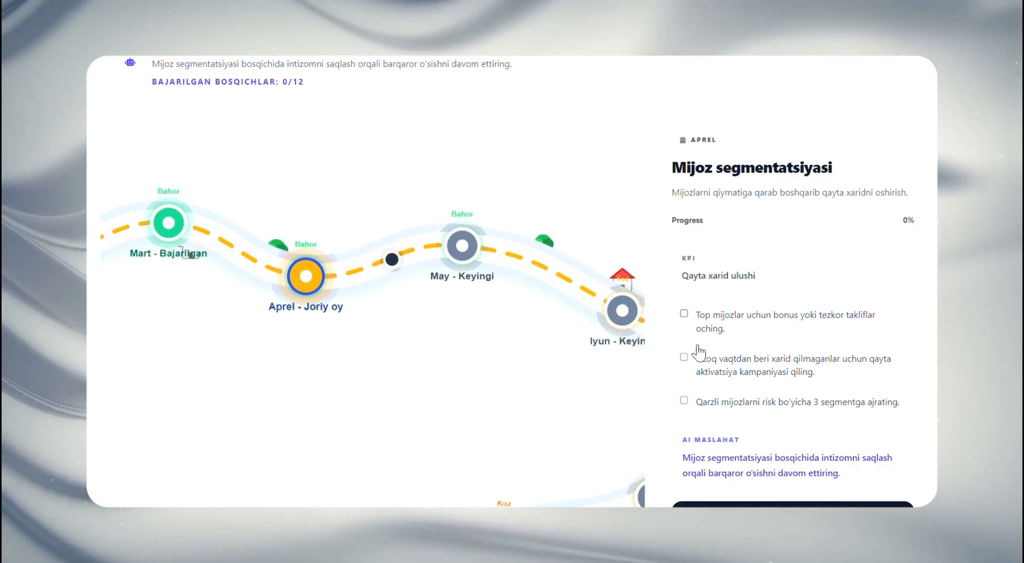
pyautogui.scroll(-2, 699, 407)
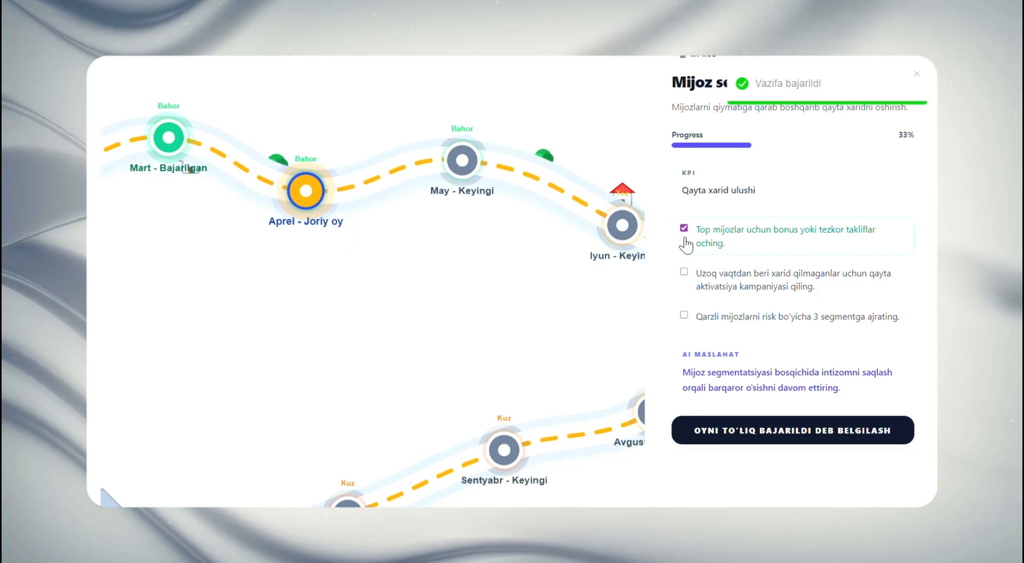
pyautogui.click(696, 280)
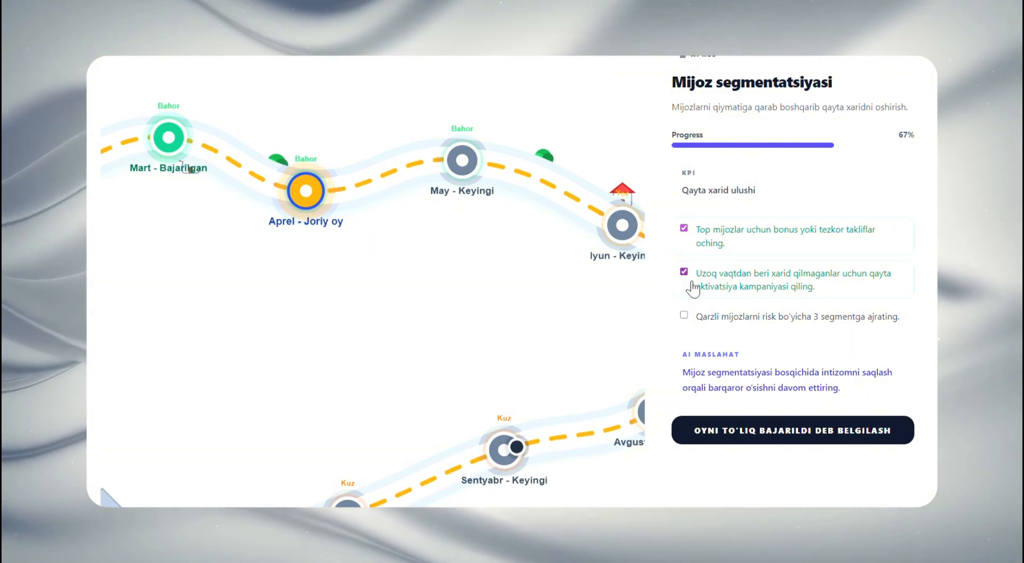
# Leave the Smart Roadmap and Smart Avtopilot AI for the dashboard, and open the Kassa page
pyautogui.scroll(3, 693, 288)
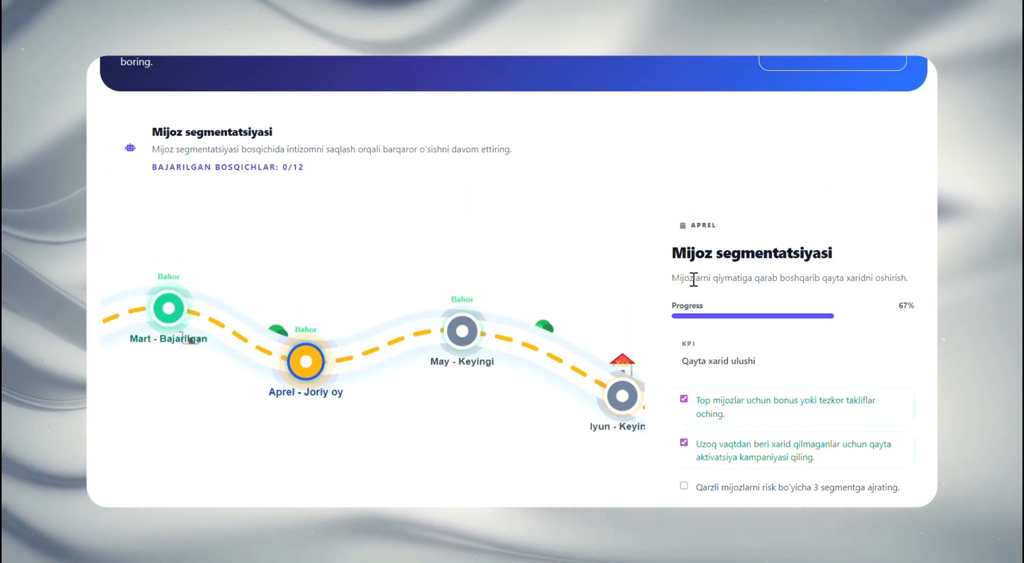
pyautogui.scroll(3, 692, 278)
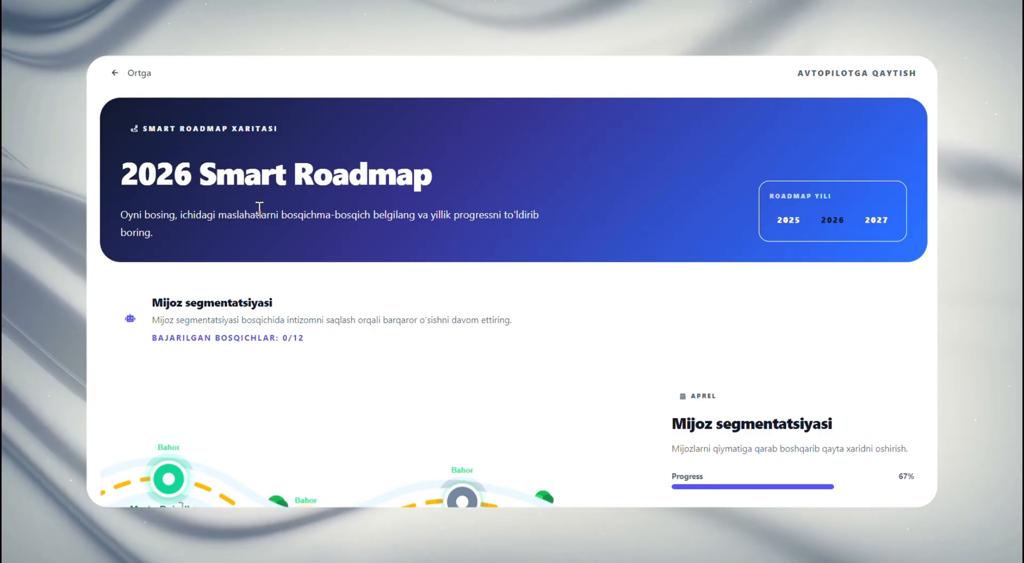
pyautogui.click(138, 73)
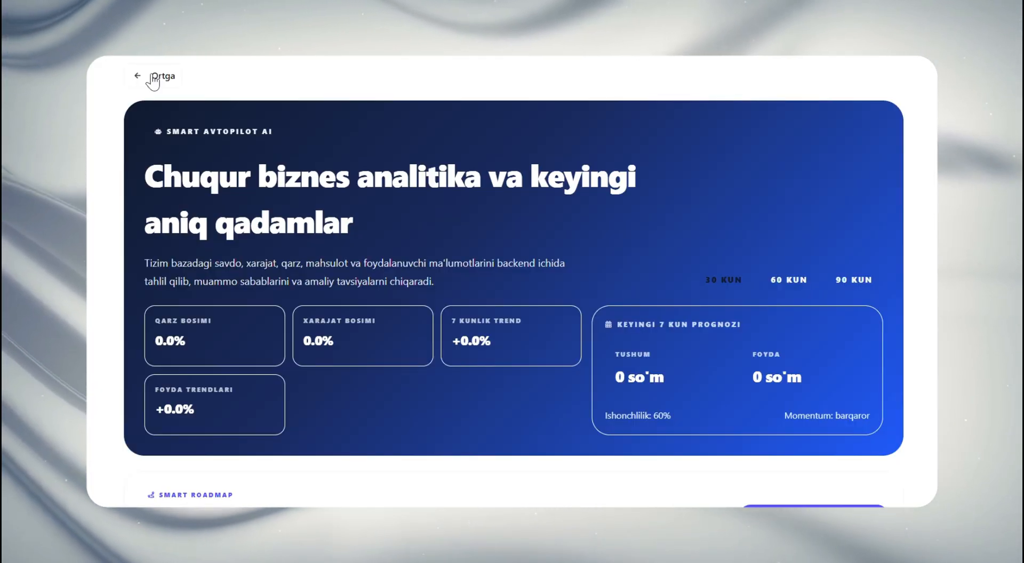
pyautogui.click(152, 76)
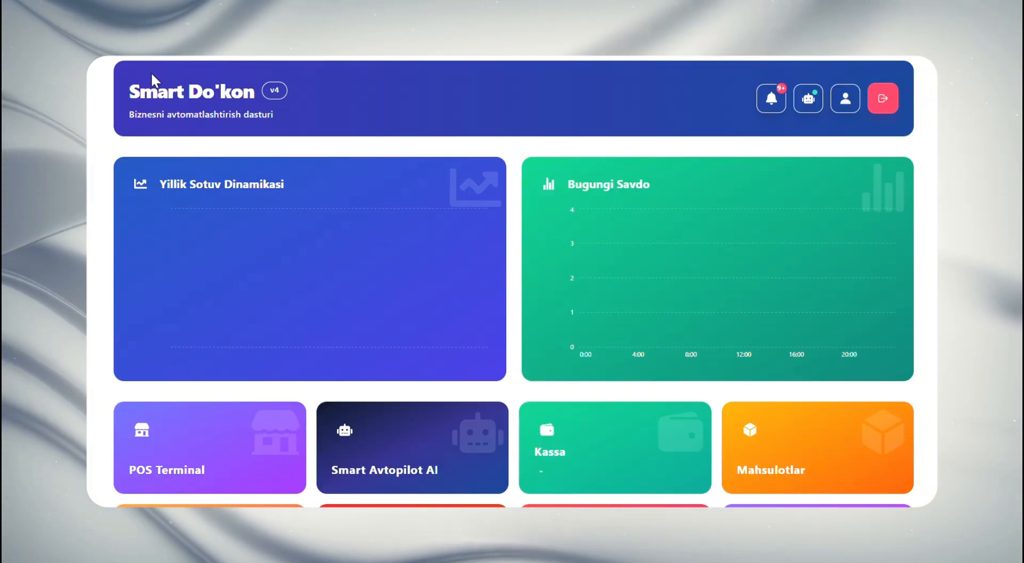
pyautogui.scroll(-3, 252, 103)
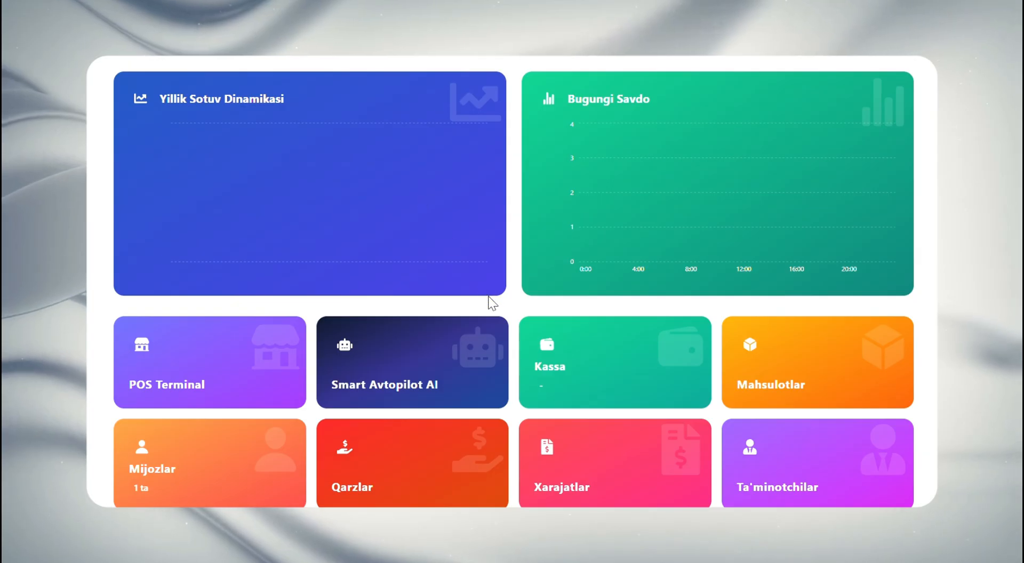
pyautogui.click(587, 348)
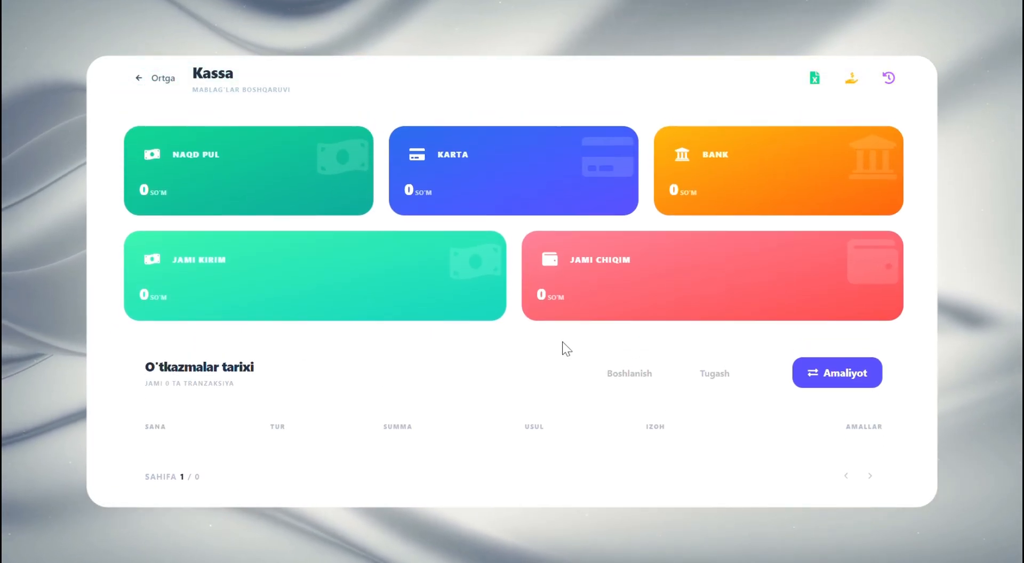
# Examine Kassa's Naqd pul, Karta, Bank, Jami kirim and Jami chiqim cards and the O'tkazmalar tarixi section
pyautogui.doubleClick(183, 155)
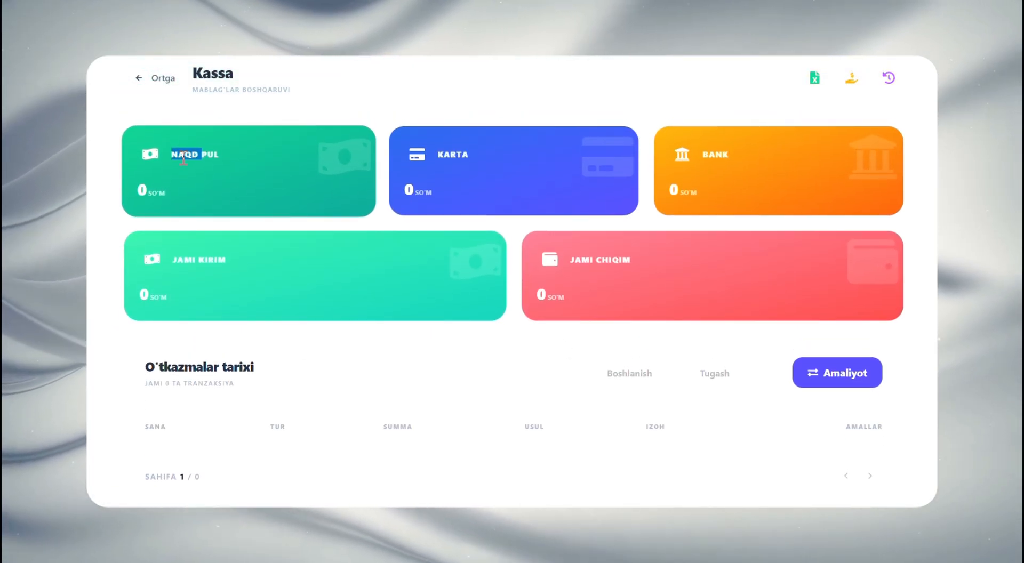
pyautogui.doubleClick(451, 155)
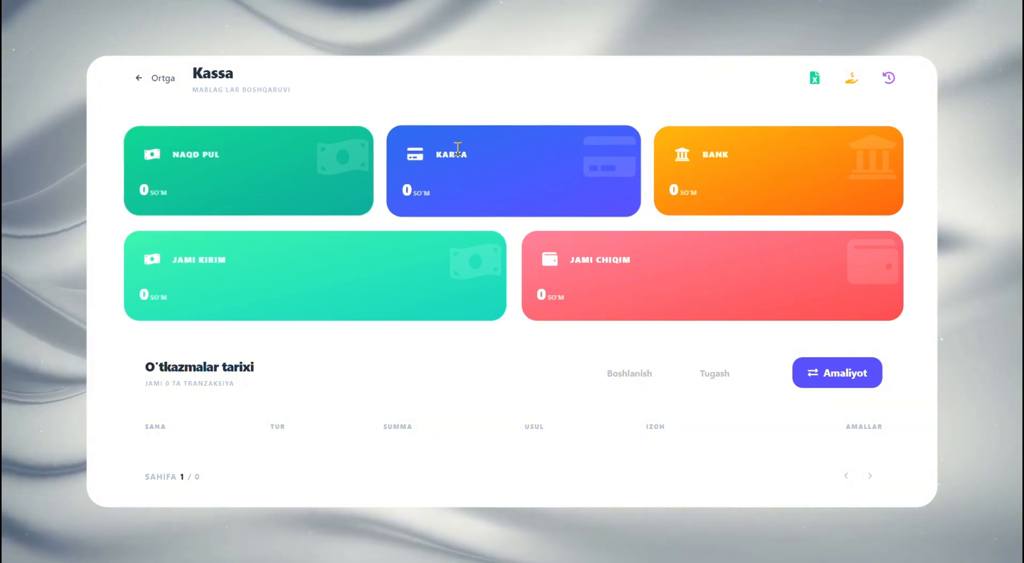
pyautogui.click(499, 157)
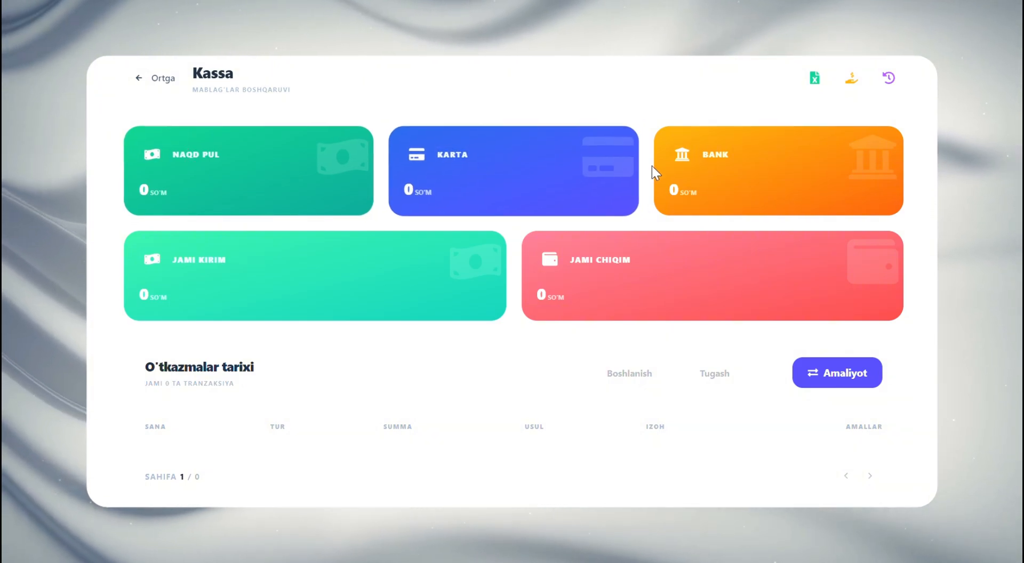
pyautogui.doubleClick(707, 156)
pyautogui.click(707, 157)
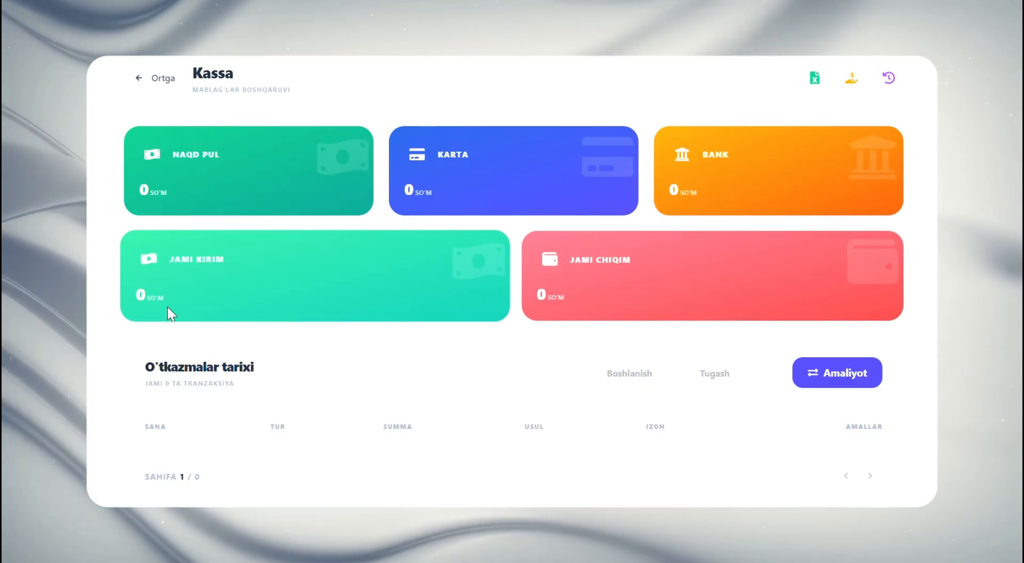
pyautogui.doubleClick(145, 296)
pyautogui.click(181, 296)
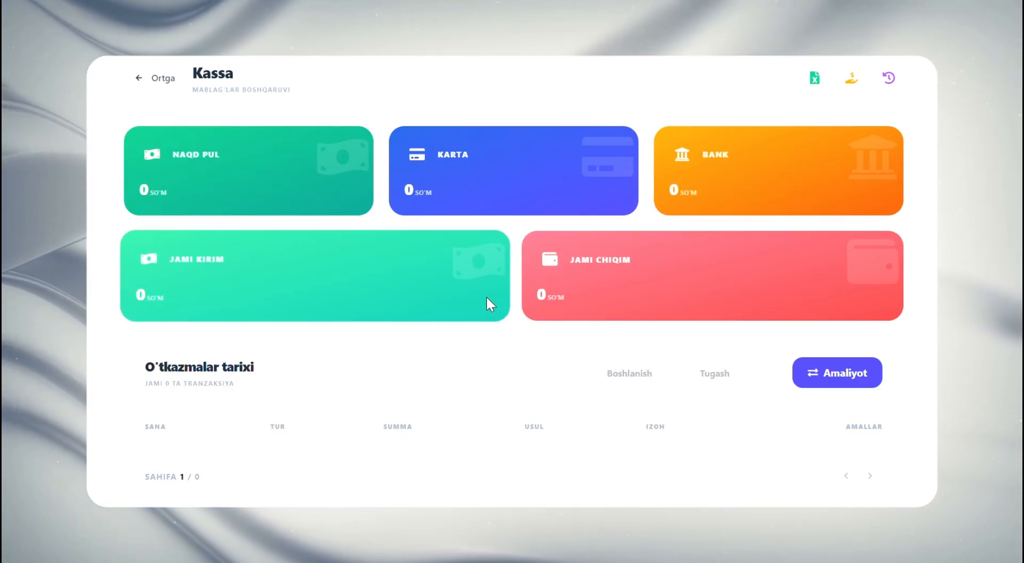
pyautogui.doubleClick(537, 294)
pyautogui.click(222, 469)
pyautogui.scroll(-1, 224, 479)
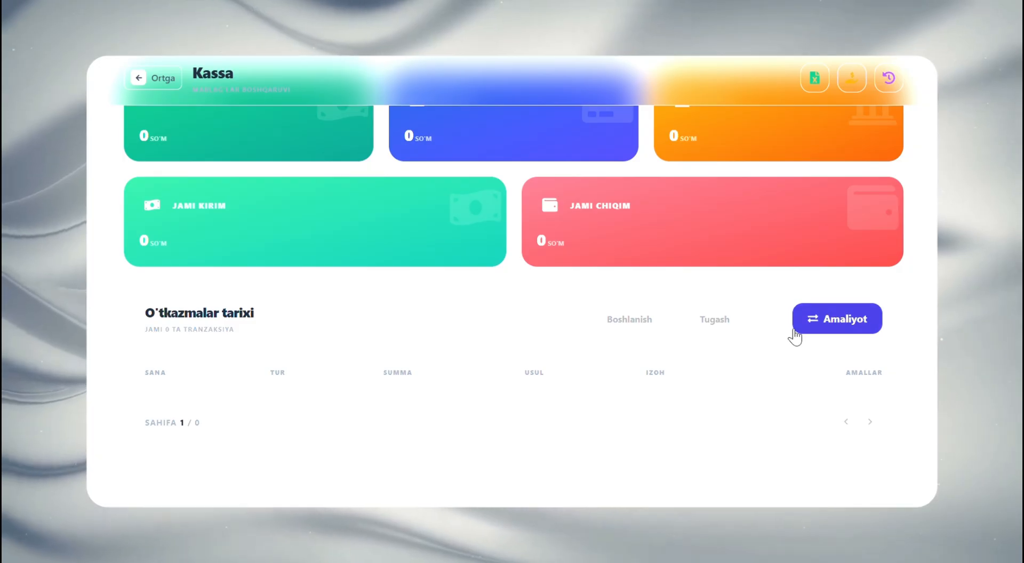
# Add a Kirim transaction of 10000 with the Naqd payment method and the note "pul qoshildi"
pyautogui.click(821, 328)
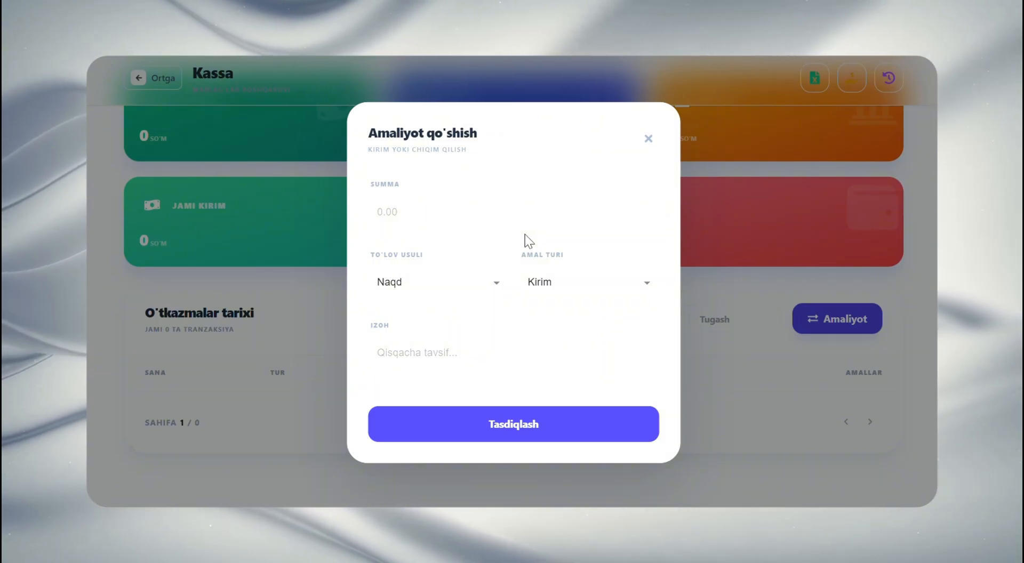
pyautogui.click(505, 219)
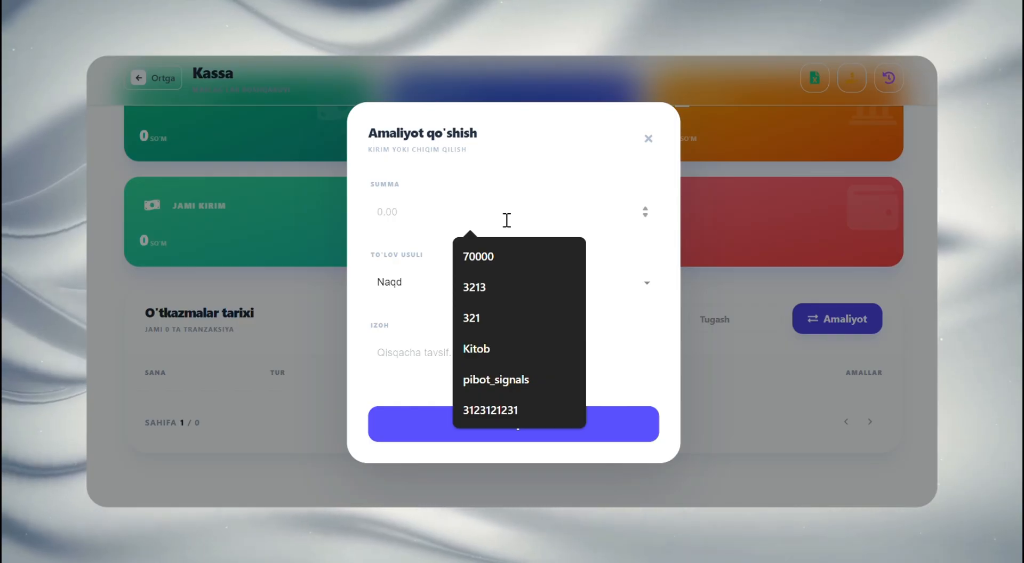
pyautogui.write('10000')
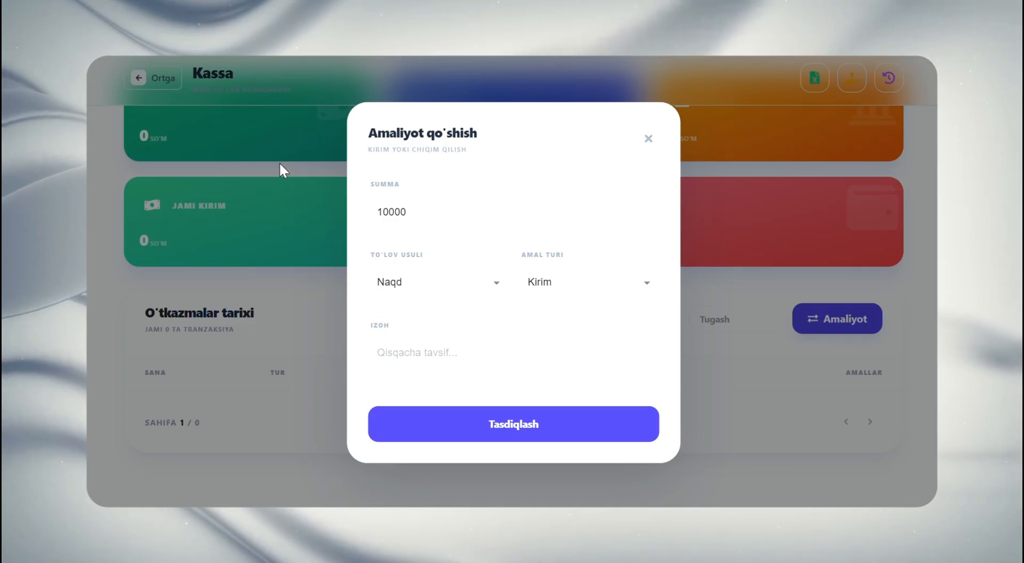
pyautogui.click(440, 345)
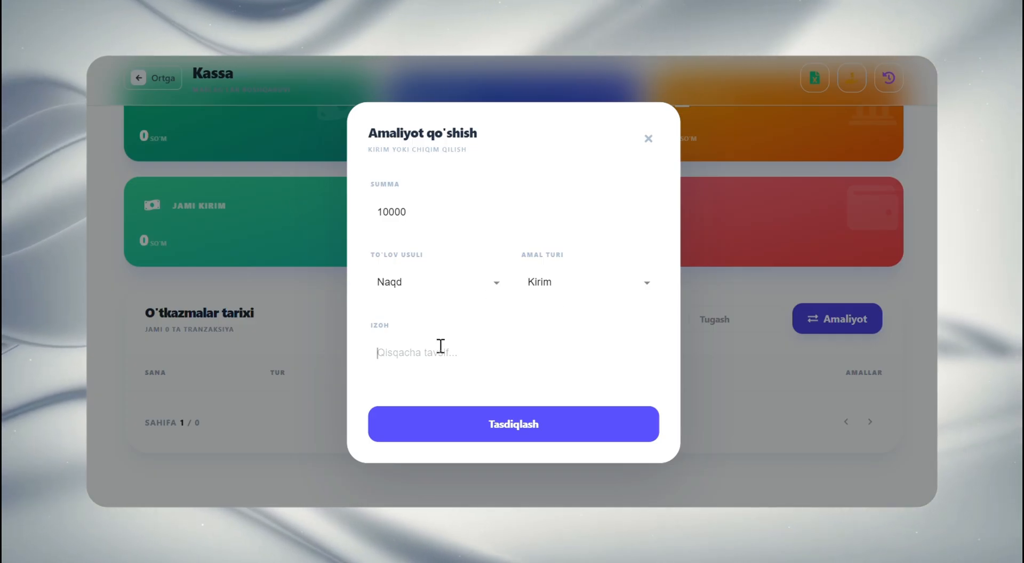
pyautogui.write('pul')
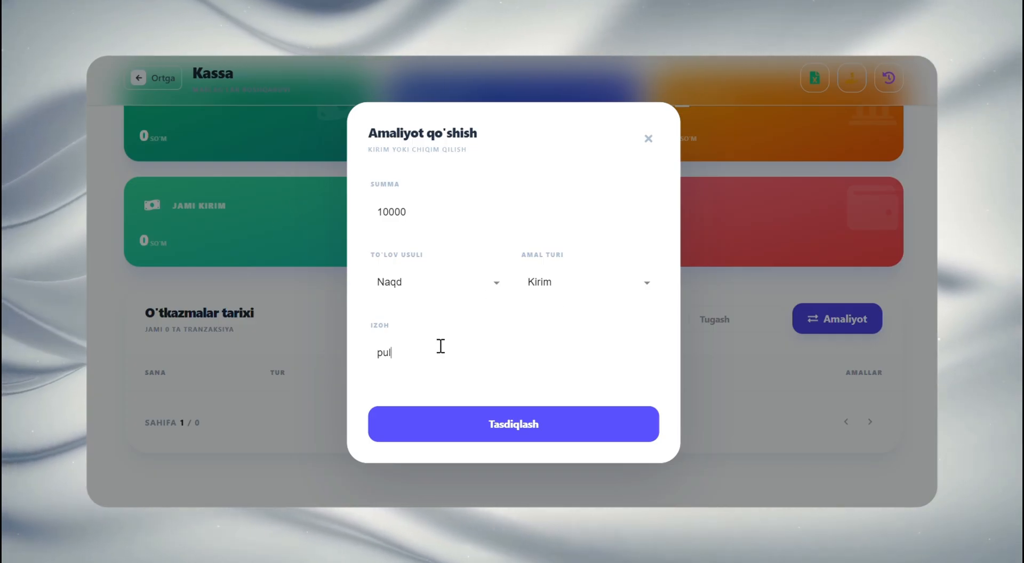
pyautogui.write(' qoshildi')
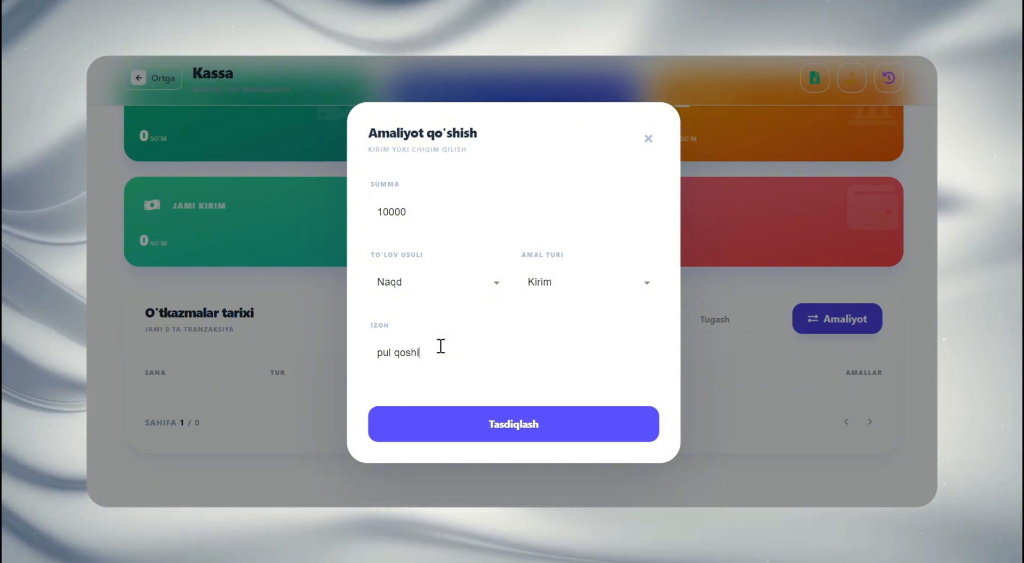
pyautogui.click(525, 422)
# Review the new entry in Kassa's transaction history together with the cash and total income cards
pyautogui.scroll(-2, 542, 414)
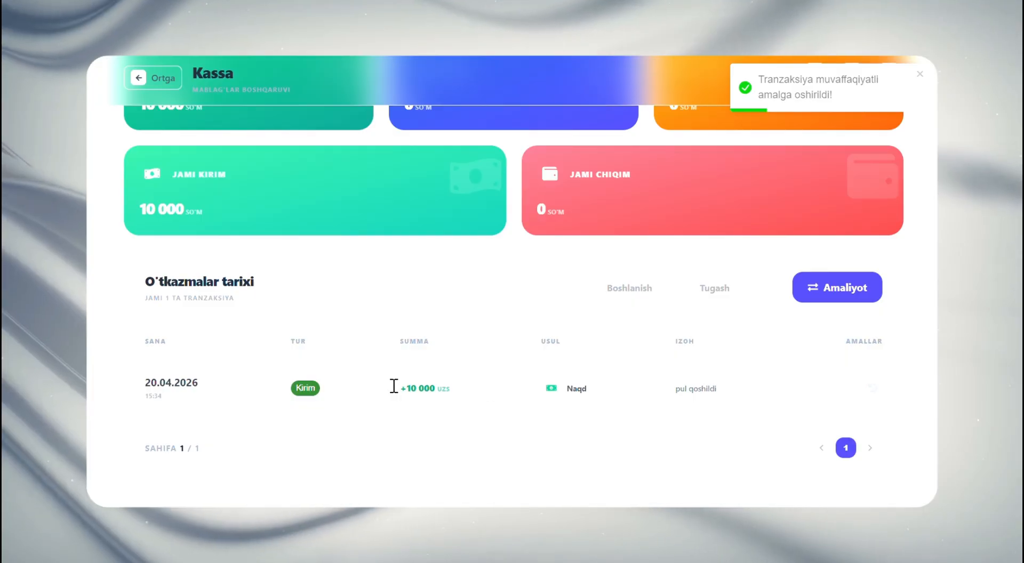
pyautogui.scroll(2, 290, 313)
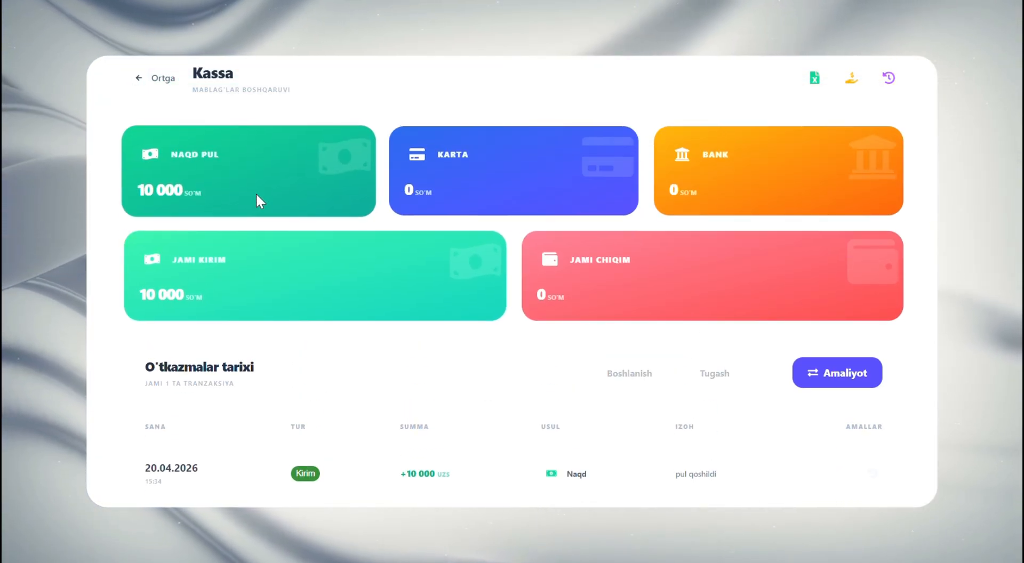
pyautogui.scroll(-2, 264, 188)
pyautogui.scroll(2, 213, 160)
# Return to the dashboard and open the Mahsulotlar page
pyautogui.click(136, 78)
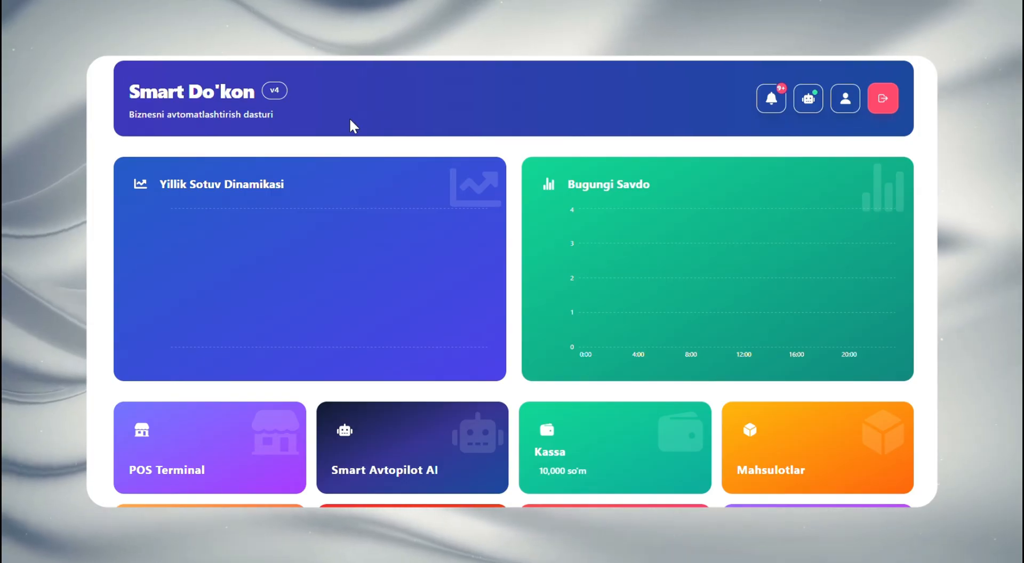
pyautogui.scroll(-2, 677, 178)
pyautogui.scroll(-2, 677, 182)
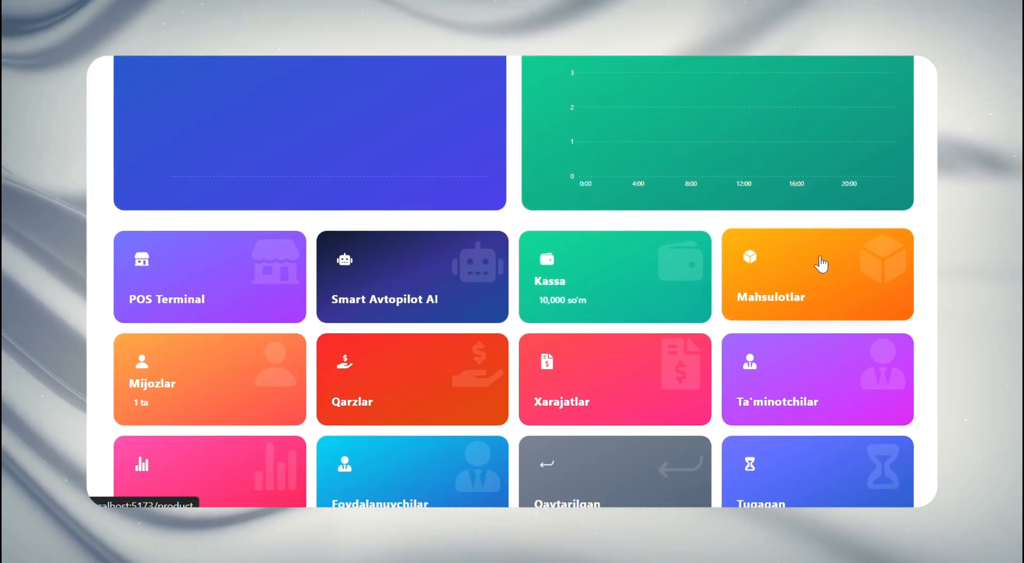
pyautogui.click(777, 286)
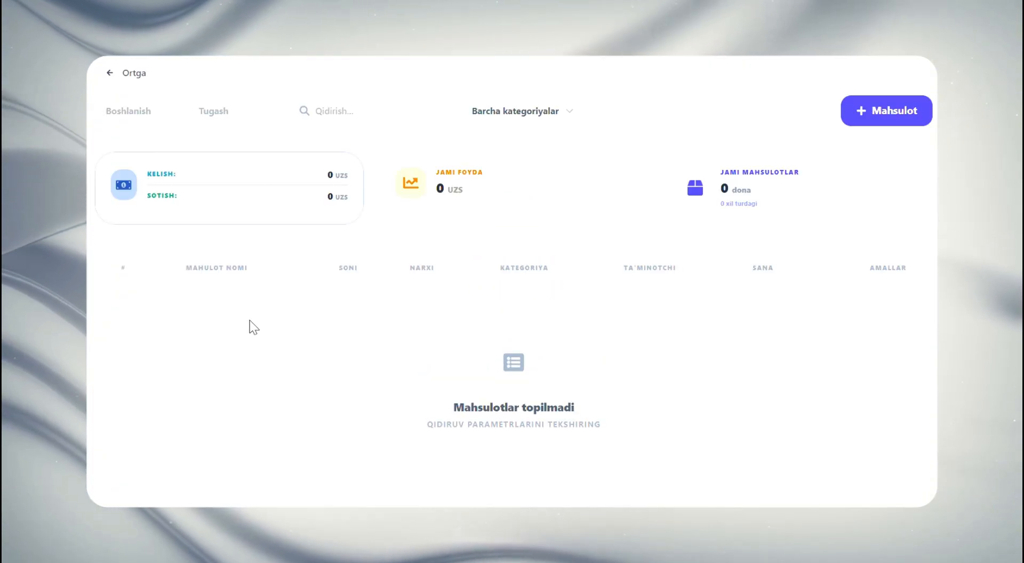
# Examine the Kelish, Sotish and Jami foyda figures on the Mahsulotlar page
pyautogui.doubleClick(161, 174)
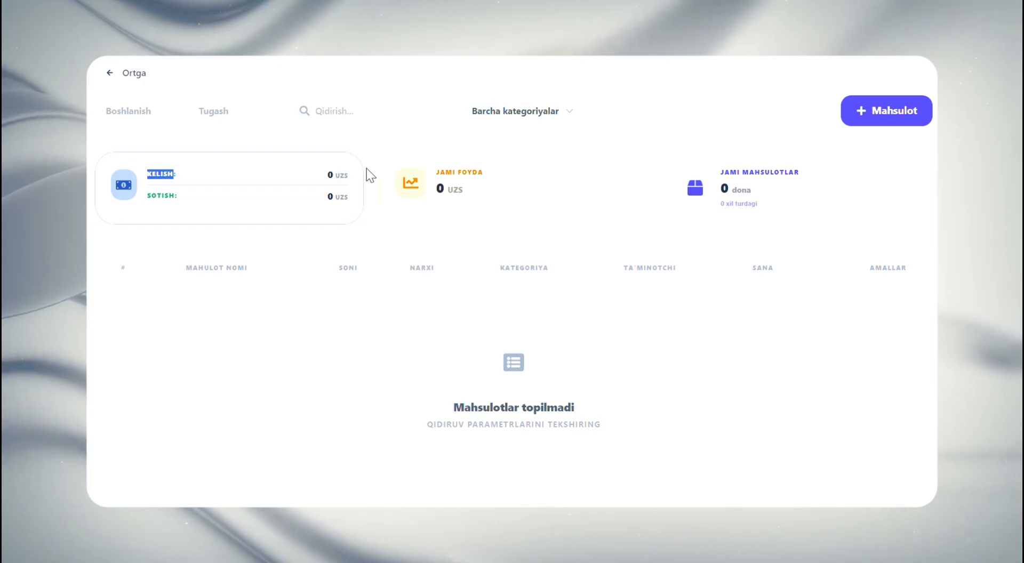
pyautogui.click(156, 196)
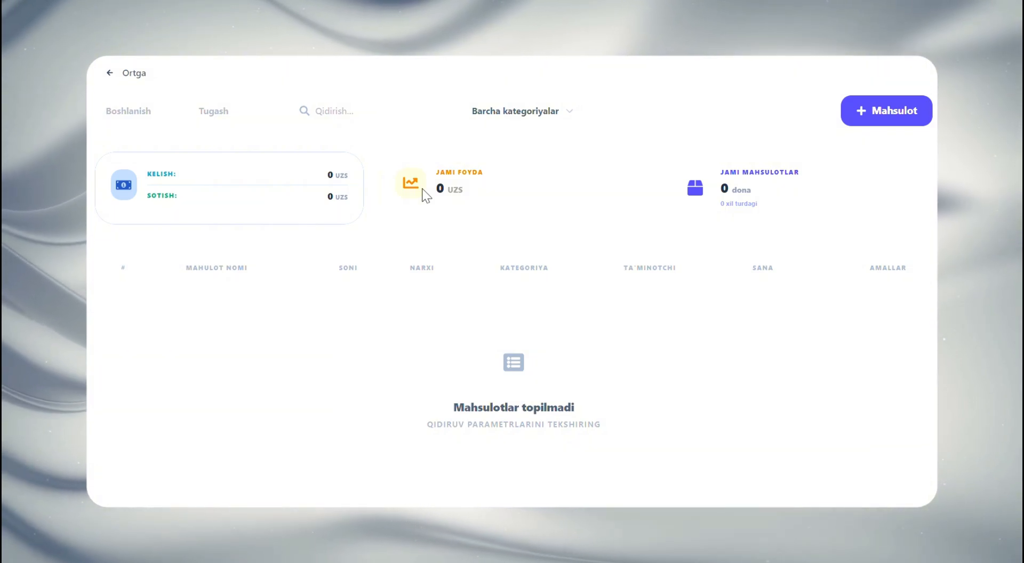
pyautogui.moveTo(430, 186); pyautogui.dragTo(451, 185)
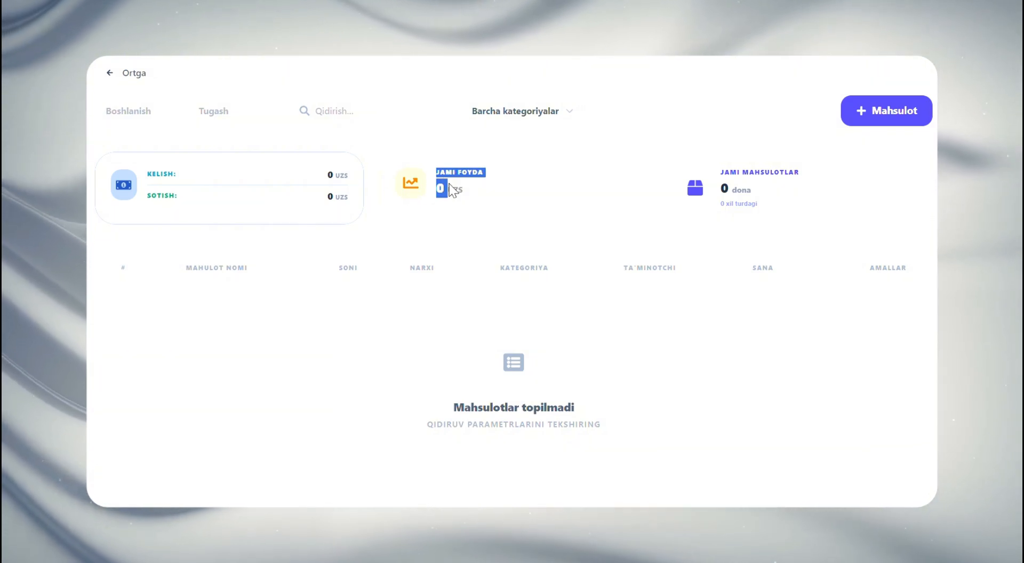
pyautogui.click(456, 182)
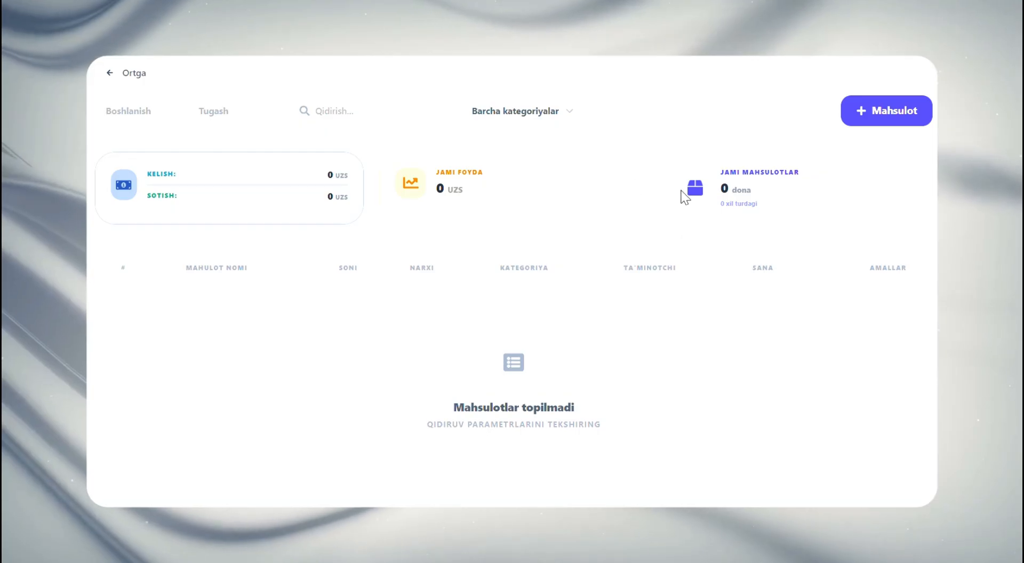
pyautogui.click(889, 118)
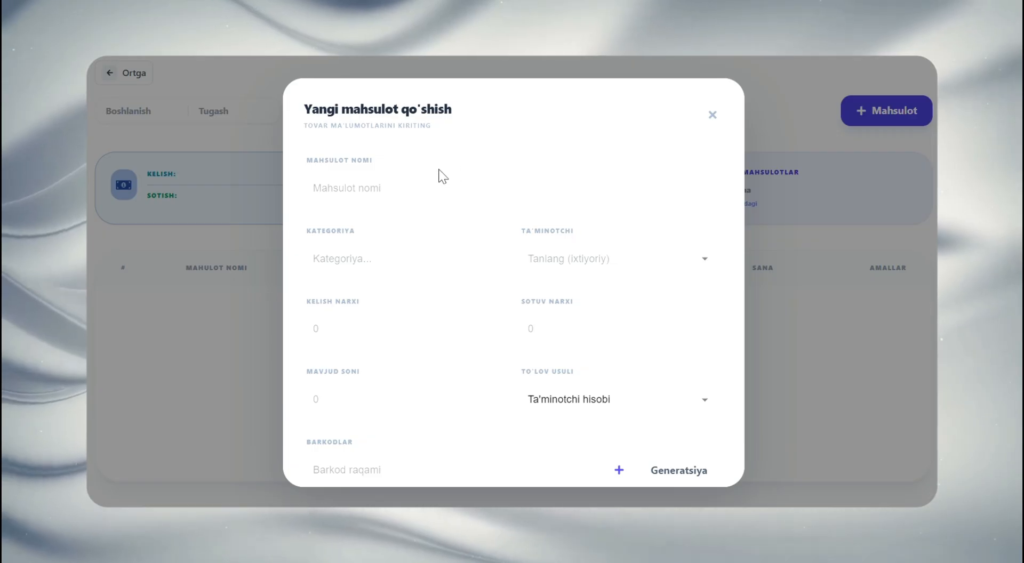
pyautogui.click(429, 187)
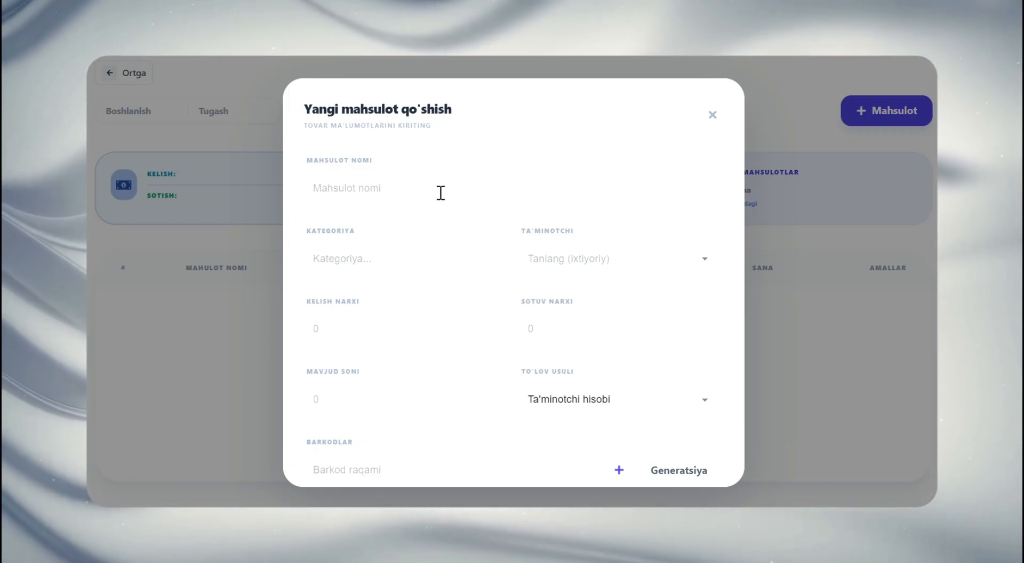
pyautogui.click(441, 191)
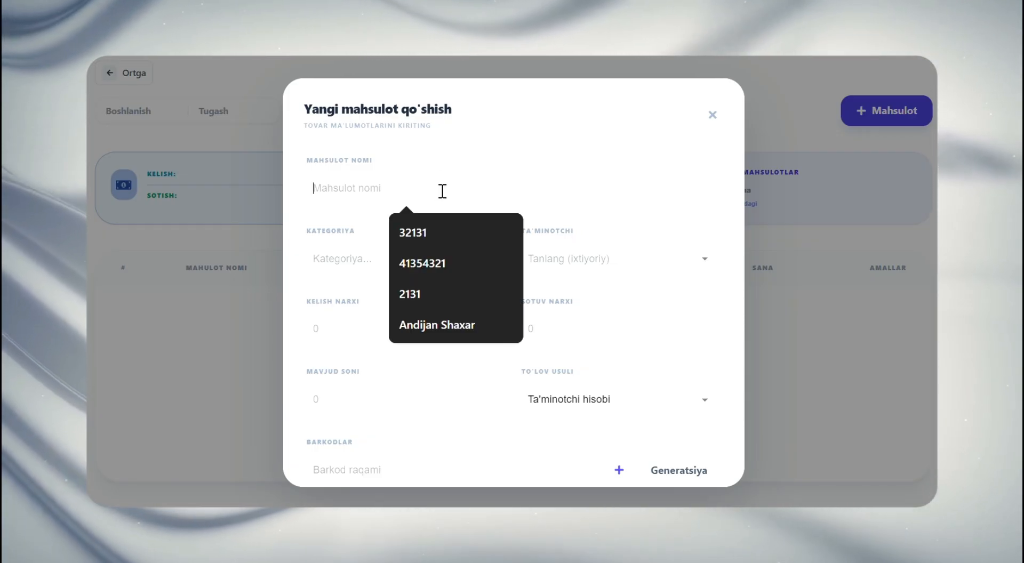
pyautogui.write('olma')
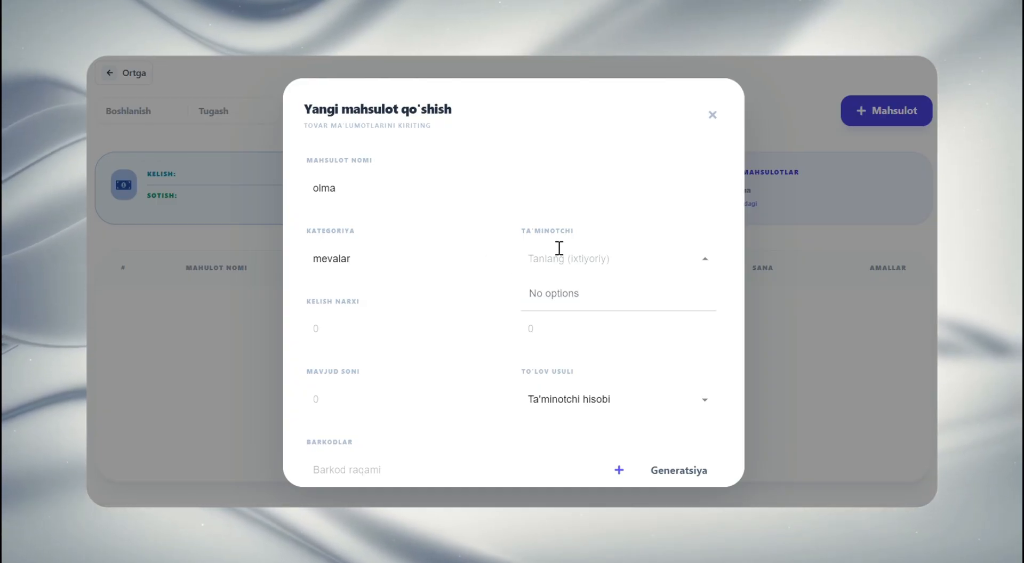
pyautogui.click(535, 228)
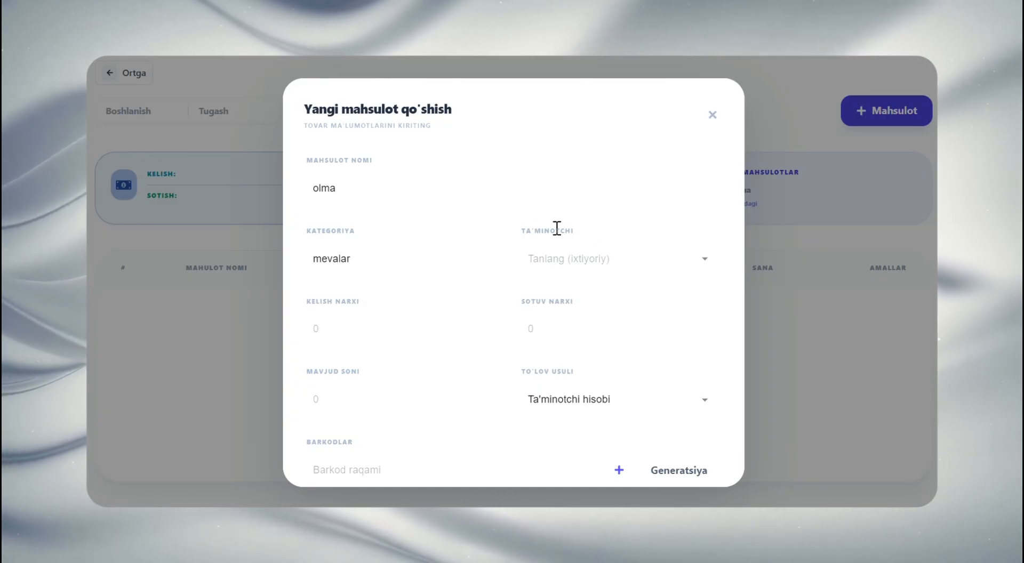
pyautogui.doubleClick(557, 229)
pyautogui.click(585, 230)
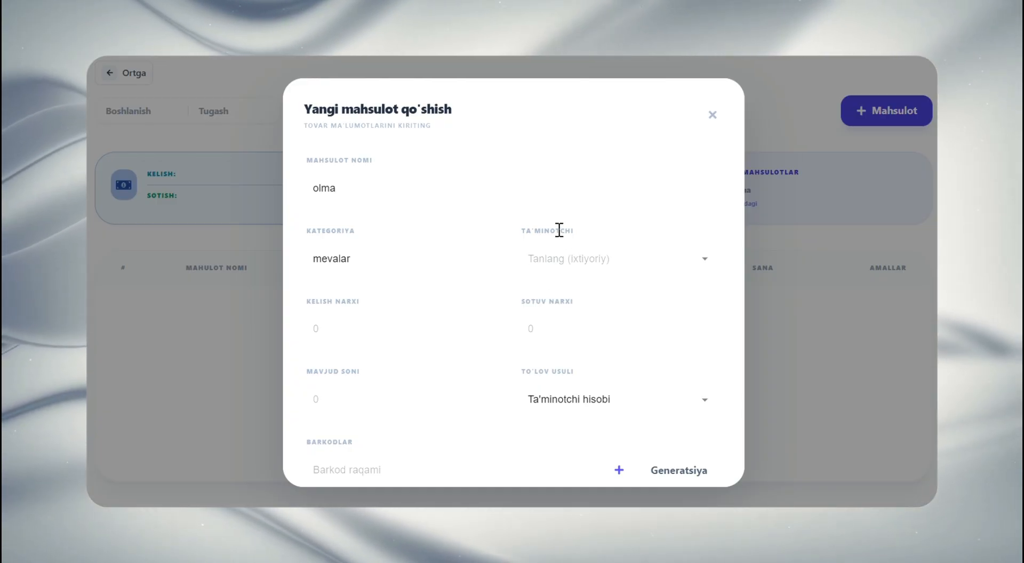
pyautogui.click(712, 116)
# Return to the dashboard and open the Ta'minotchilar page
pyautogui.click(131, 73)
pyautogui.scroll(-5, 285, 235)
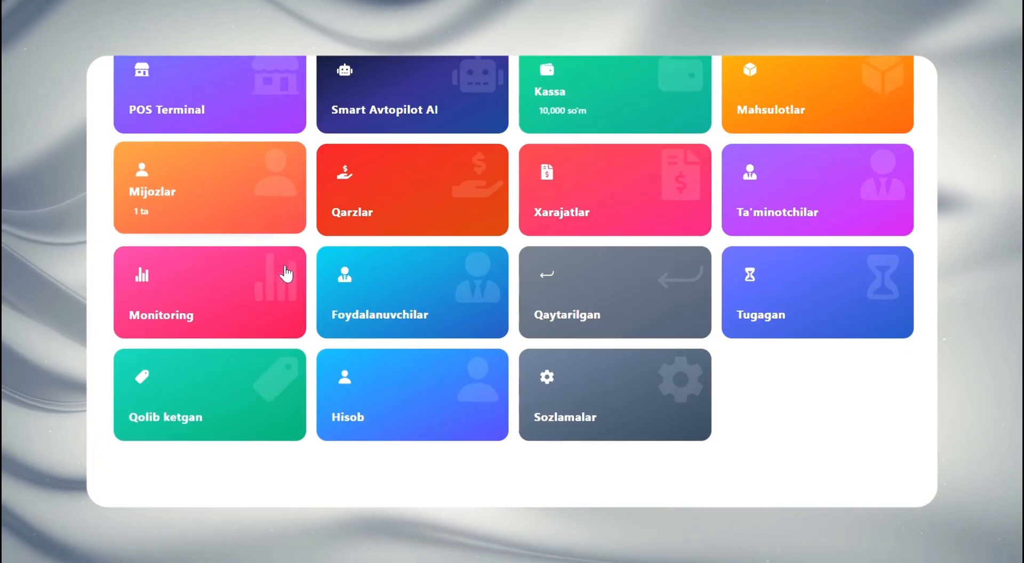
pyautogui.scroll(2, 297, 309)
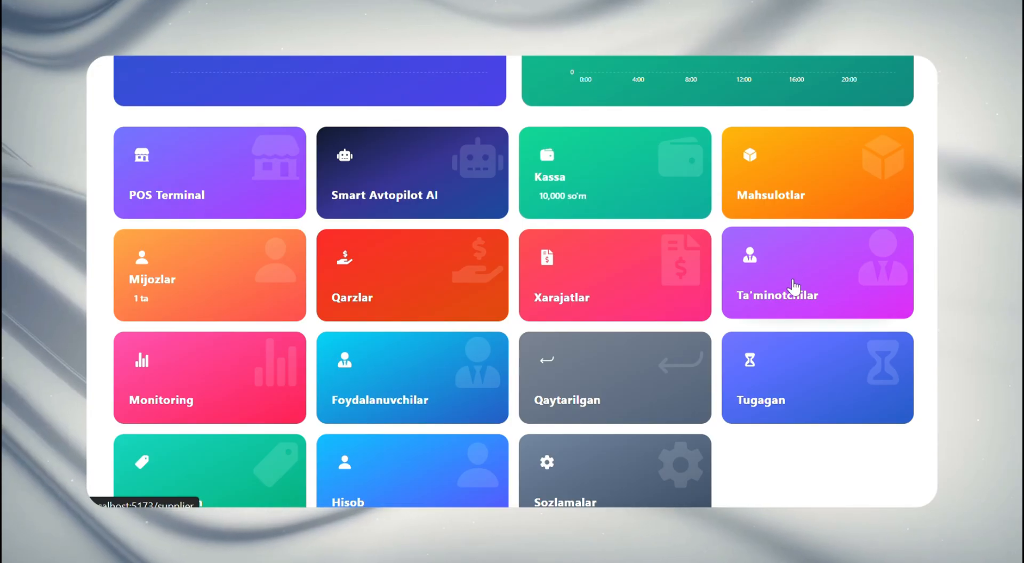
pyautogui.click(791, 284)
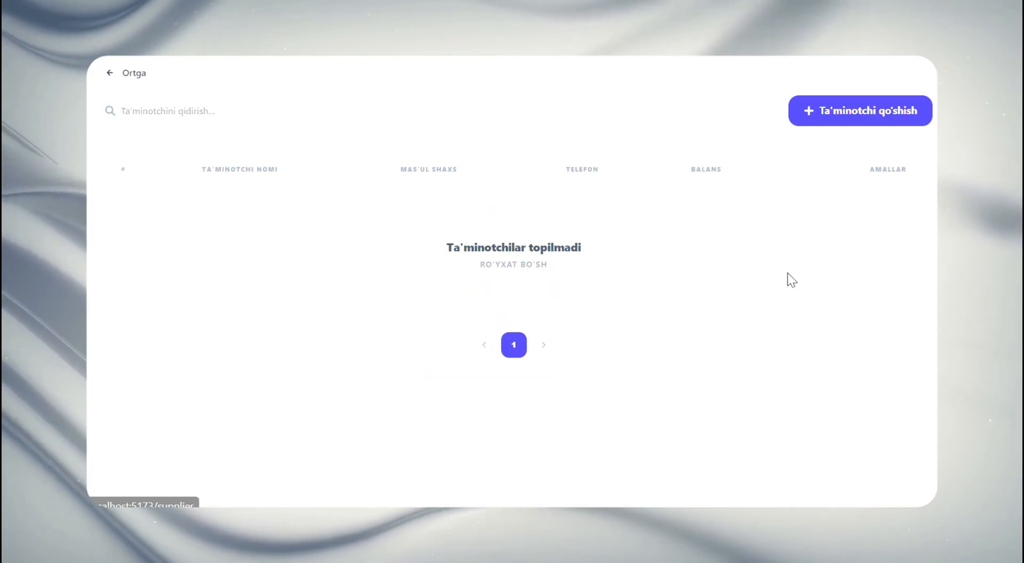
pyautogui.click(818, 110)
pyautogui.click(353, 214)
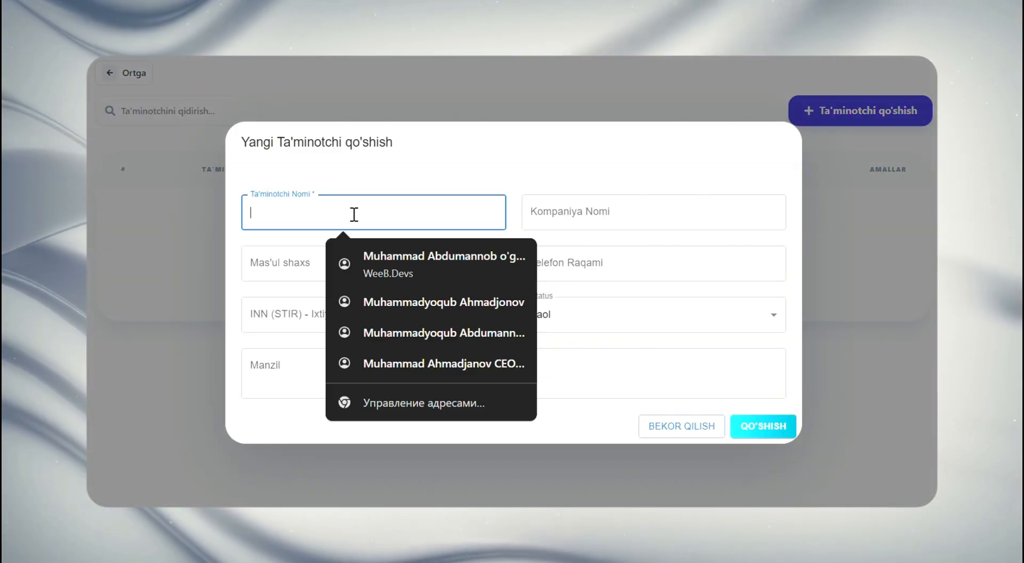
pyautogui.click(339, 189)
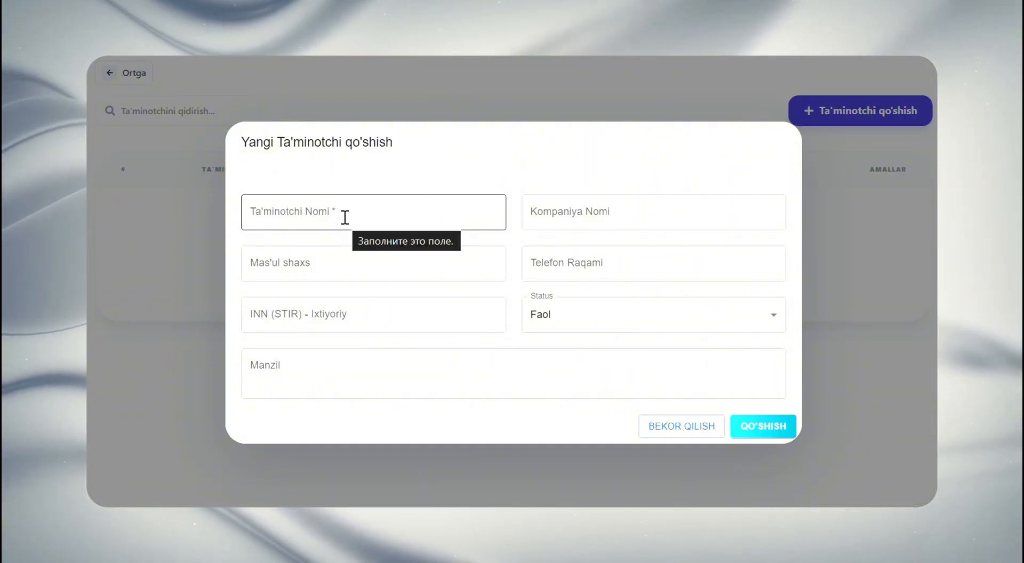
pyautogui.click(345, 217)
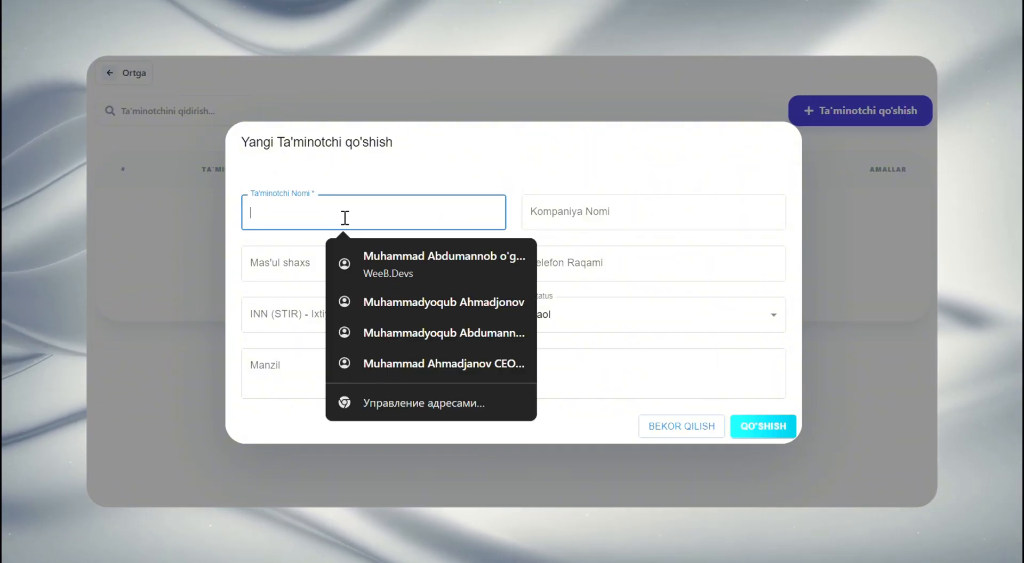
pyautogui.write('ma')
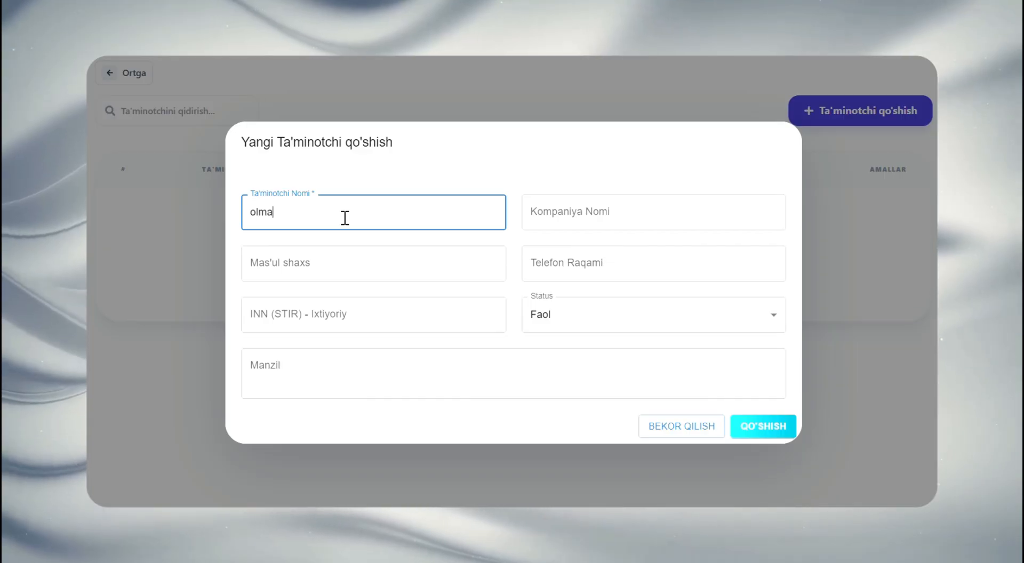
pyautogui.write('lar')
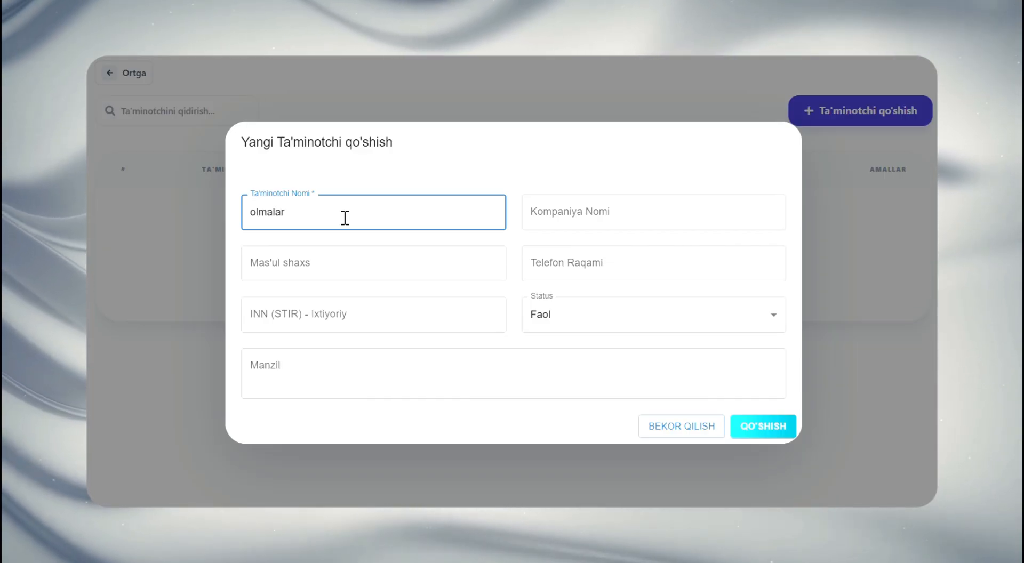
pyautogui.click(542, 218)
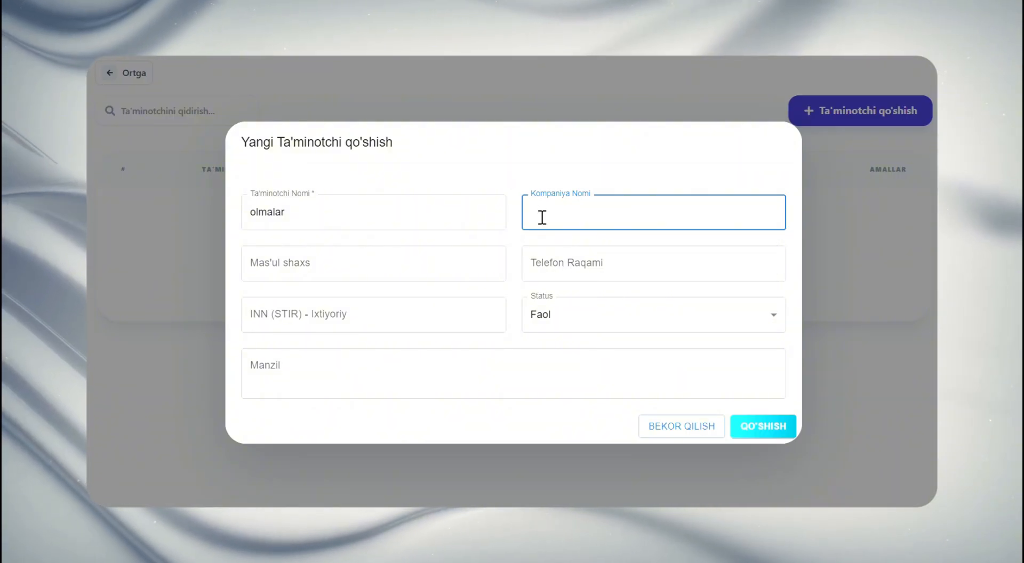
pyautogui.write('frouts uz')
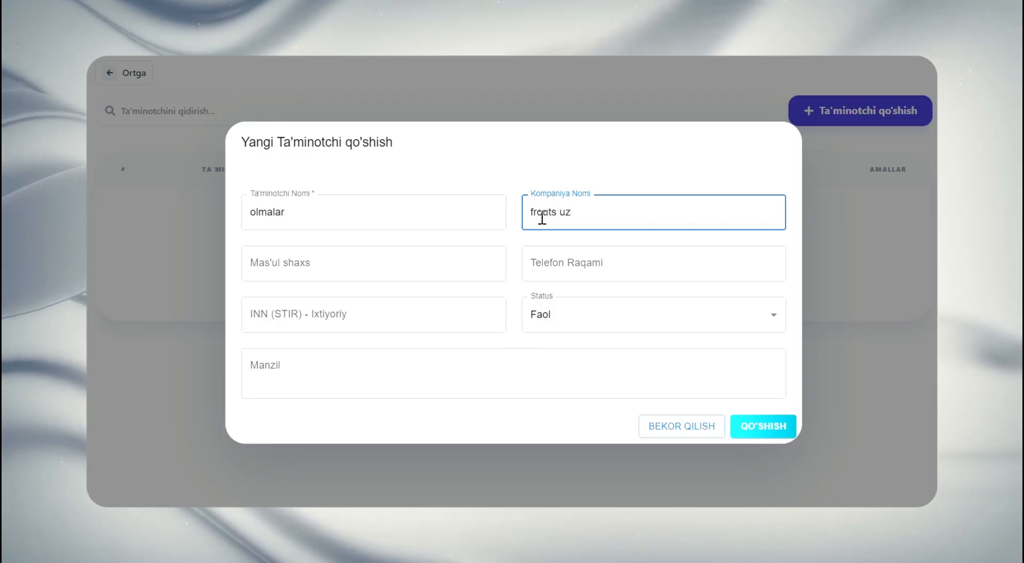
pyautogui.click(392, 253)
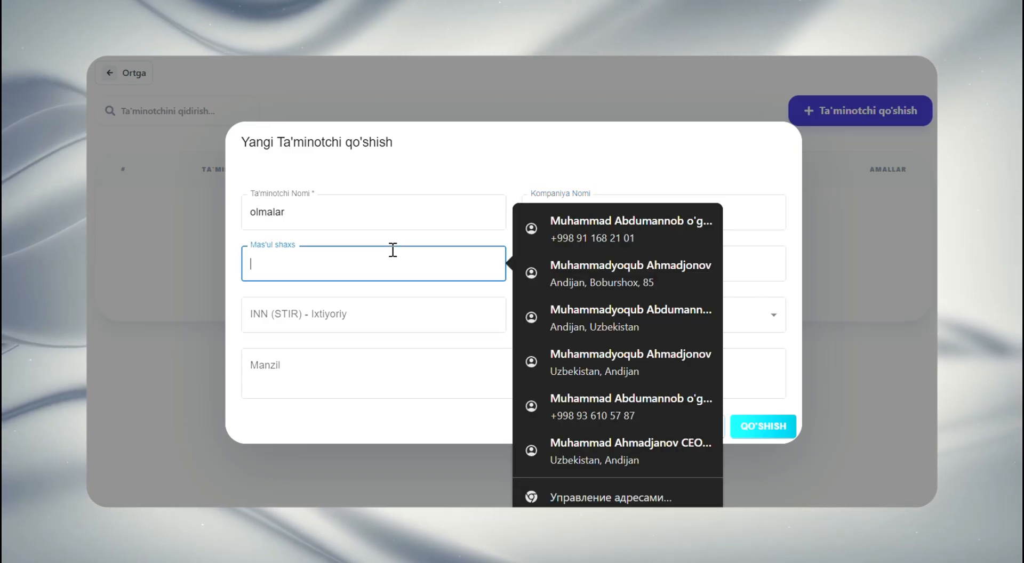
pyautogui.click(219, 266)
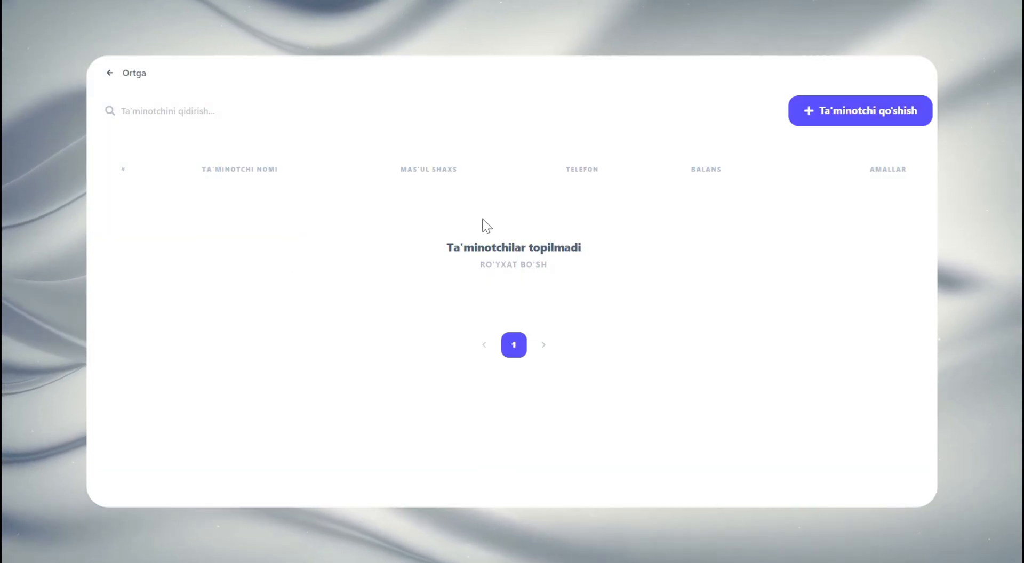
# Start a new supplier with the Ta'minotchi Nomi "olmalar" and the Kompaniya Nomi "frouts"
pyautogui.click(841, 118)
pyautogui.click(346, 230)
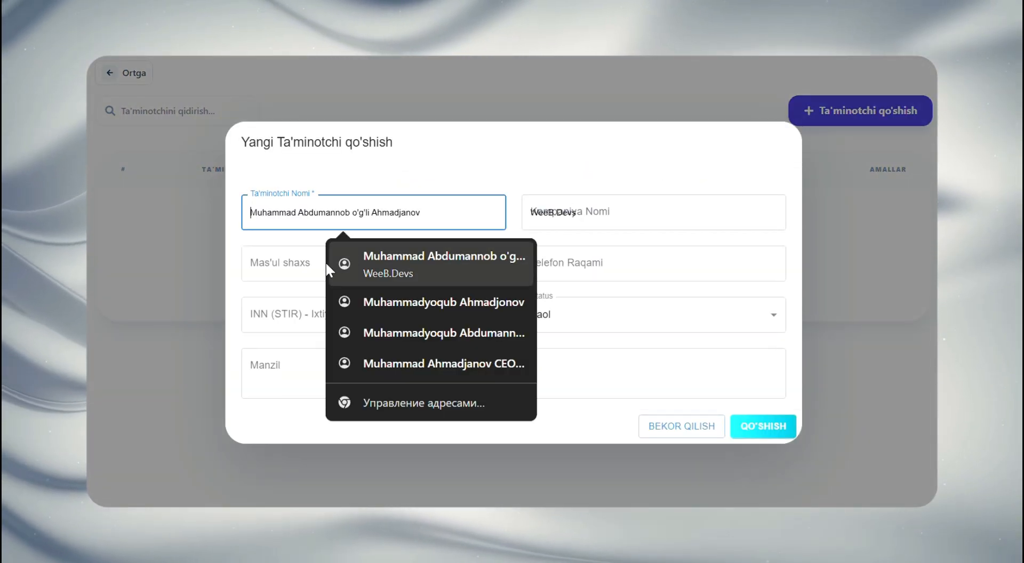
pyautogui.write('ol')
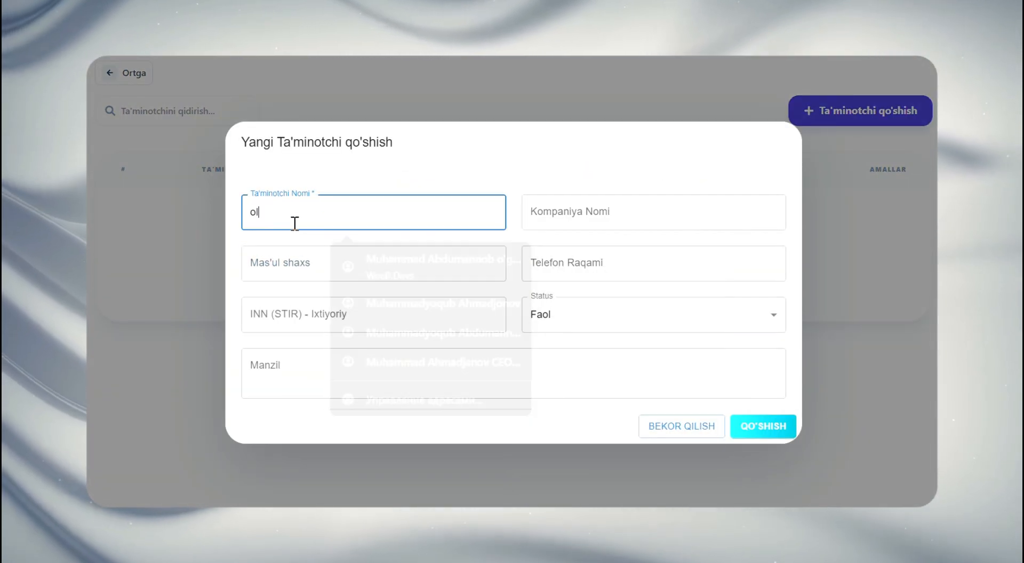
pyautogui.write('alar')
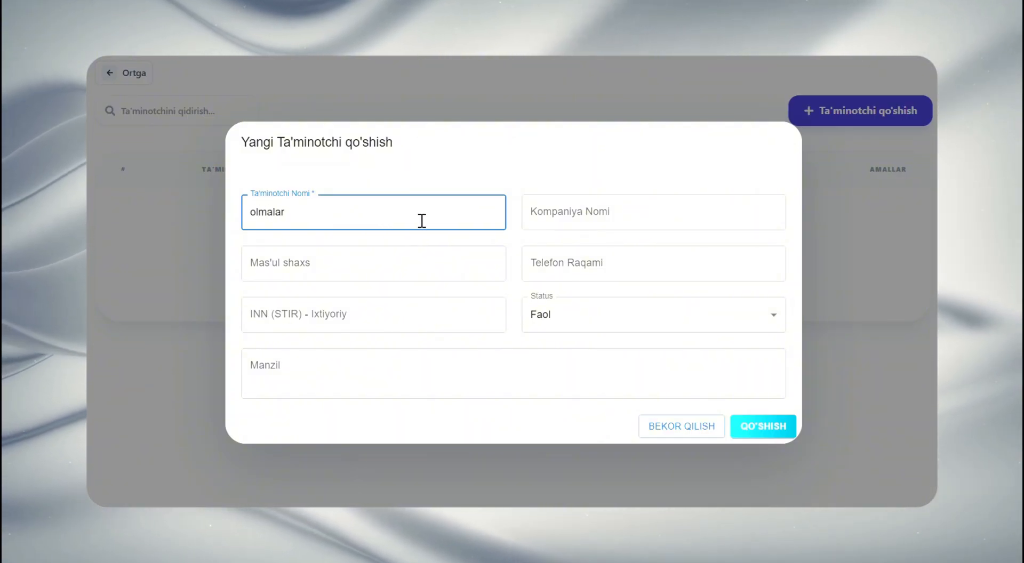
pyautogui.click(594, 220)
pyautogui.write('ol')
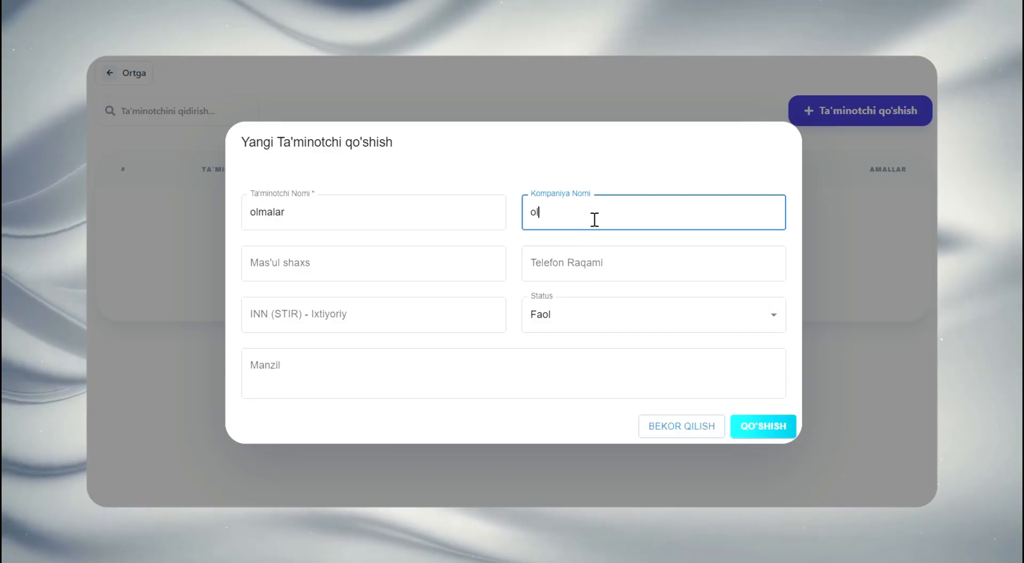
pyautogui.press('BackSpace')
pyautogui.press('BackSpace')
pyautogui.write('frouts')
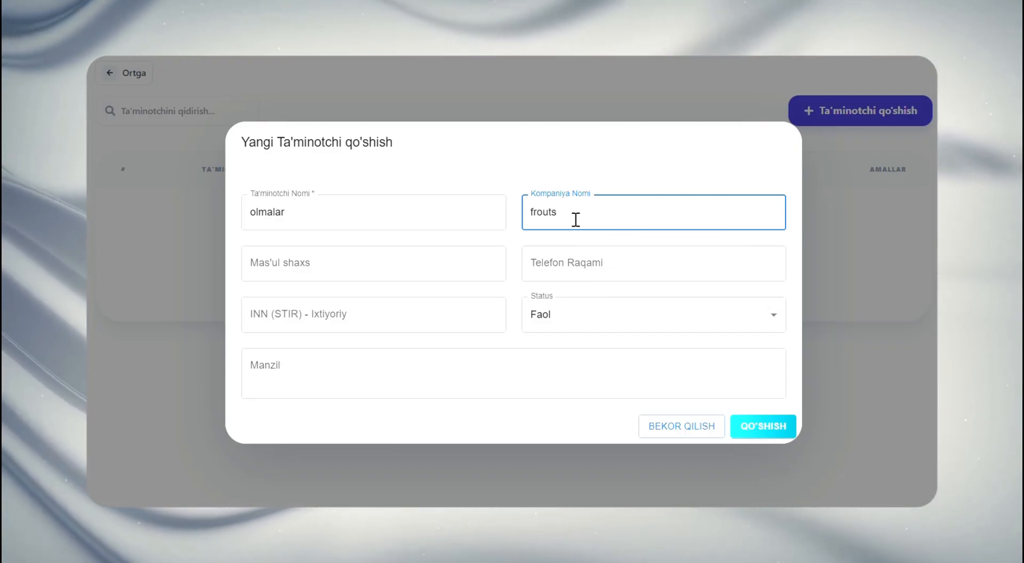
# Fill in the supplier's responsible person, phone number and address from saved suggestions, and add the supplier
pyautogui.click(441, 254)
pyautogui.write('aq')
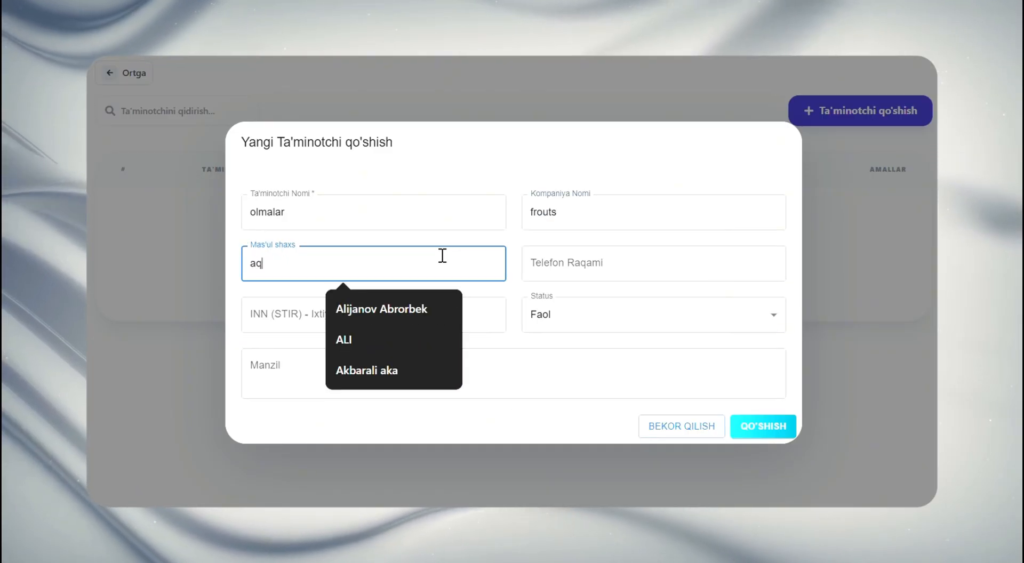
pyautogui.click(399, 305)
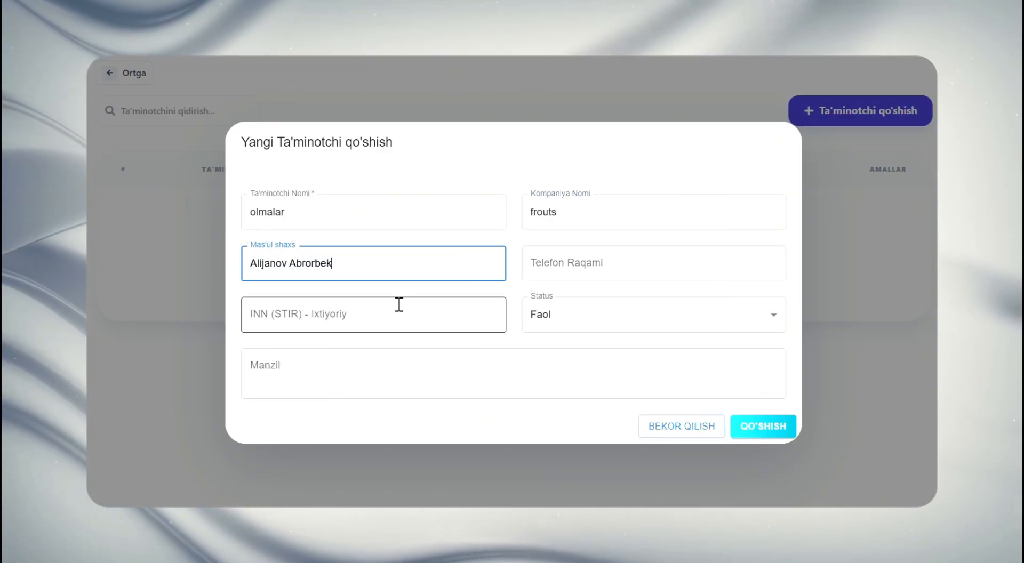
pyautogui.click(564, 268)
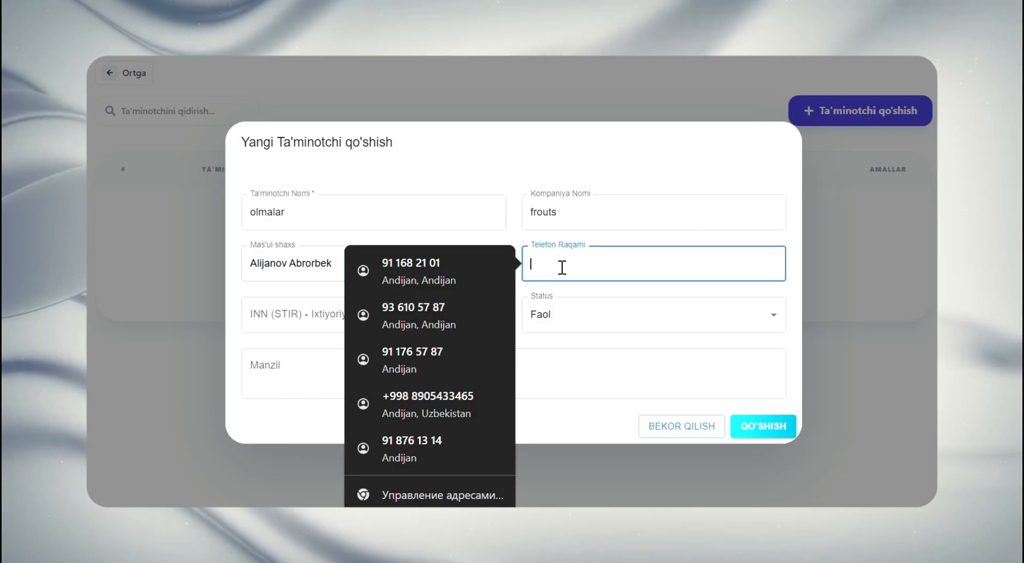
pyautogui.click(467, 274)
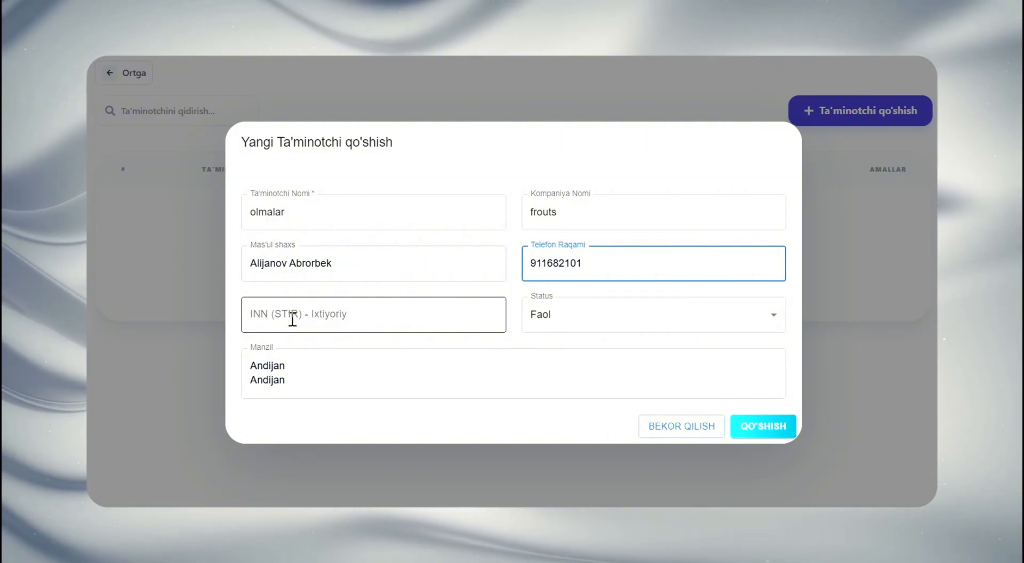
pyautogui.click(331, 356)
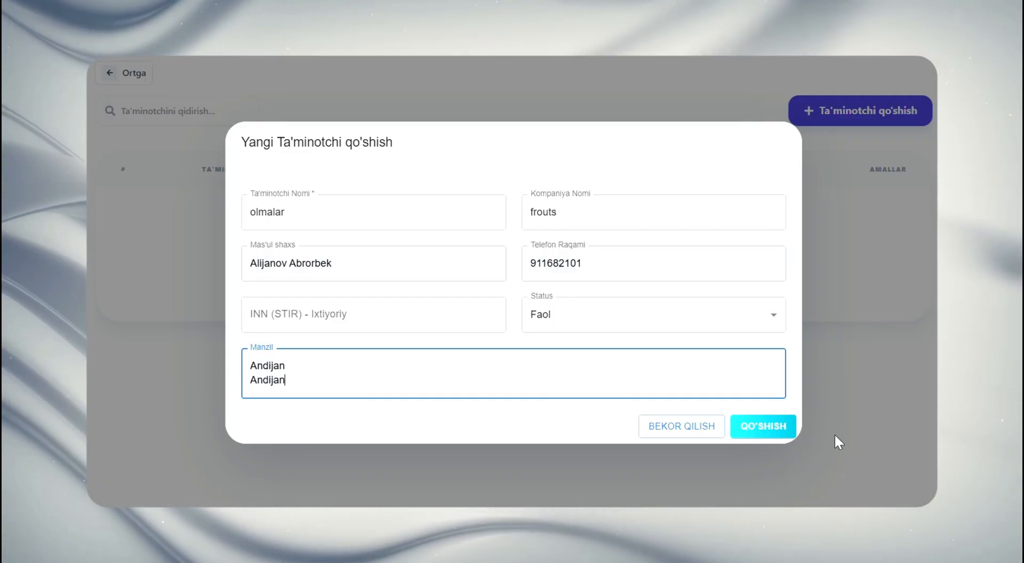
pyautogui.click(779, 428)
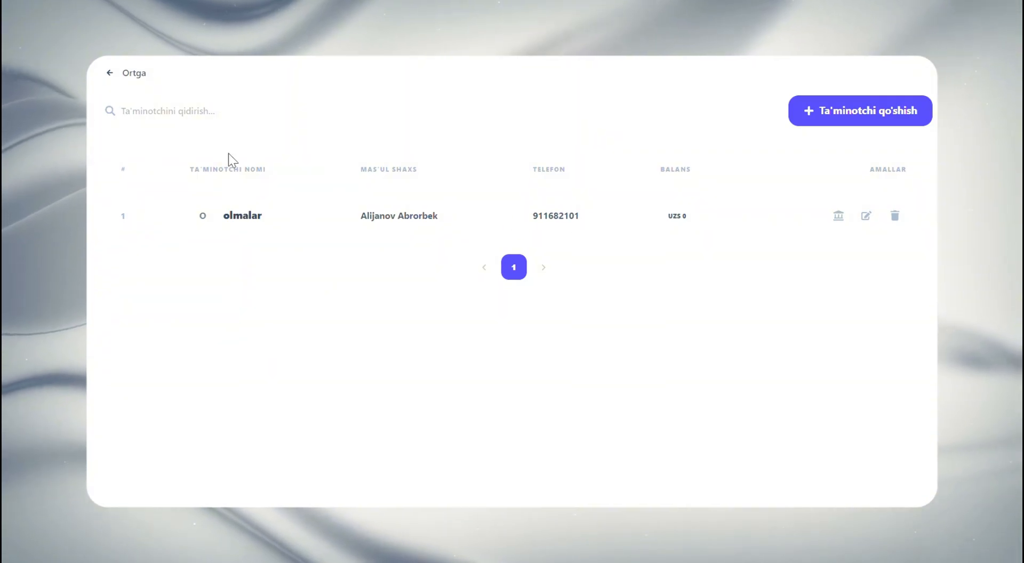
# Return to the dashboard, open the Mahsulotlar page and start a new product
pyautogui.click(134, 74)
pyautogui.click(757, 421)
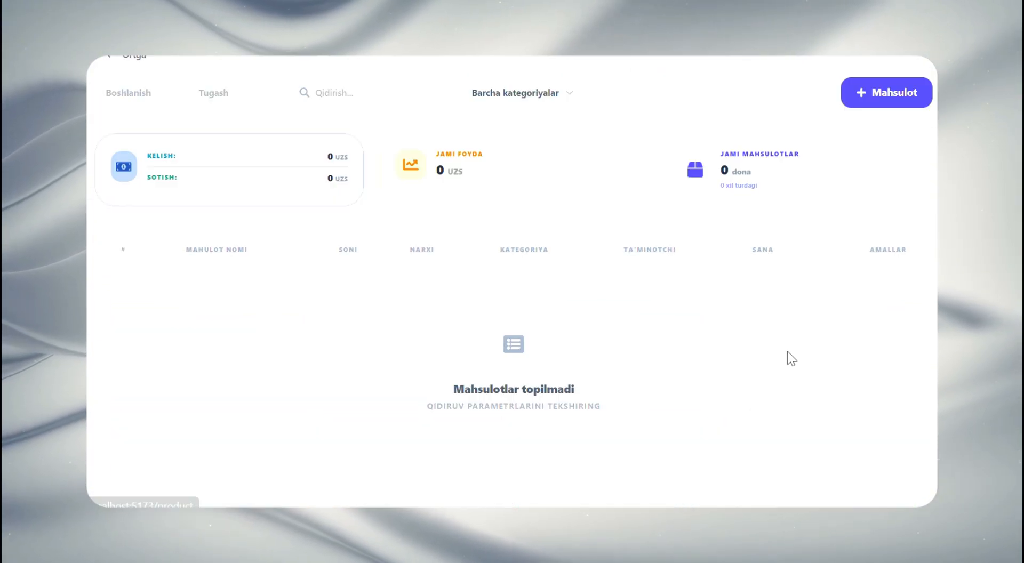
pyautogui.click(917, 112)
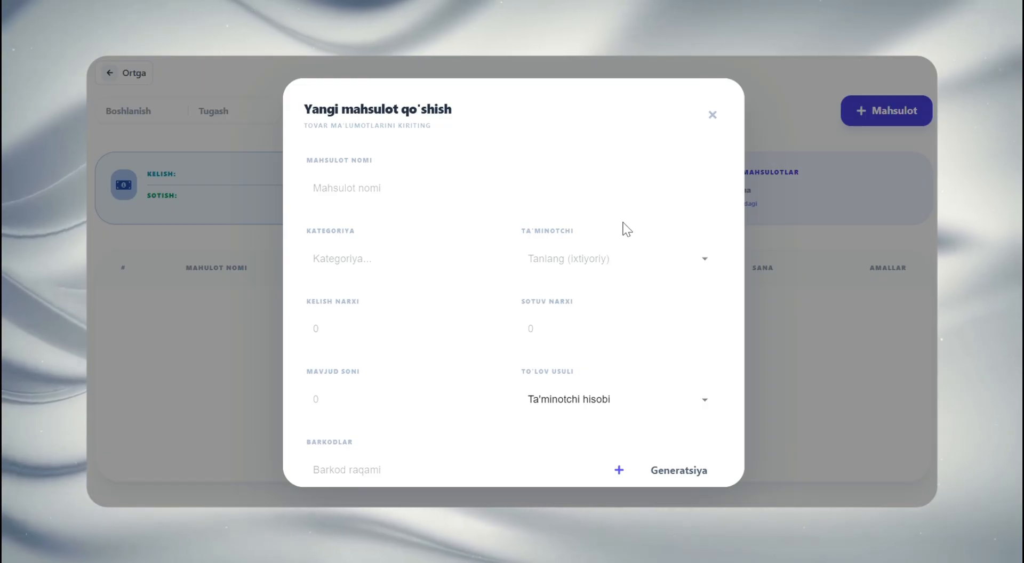
# Choose "olmalar" as the new product's Ta'minotchi and clear that choice again
pyautogui.click(591, 248)
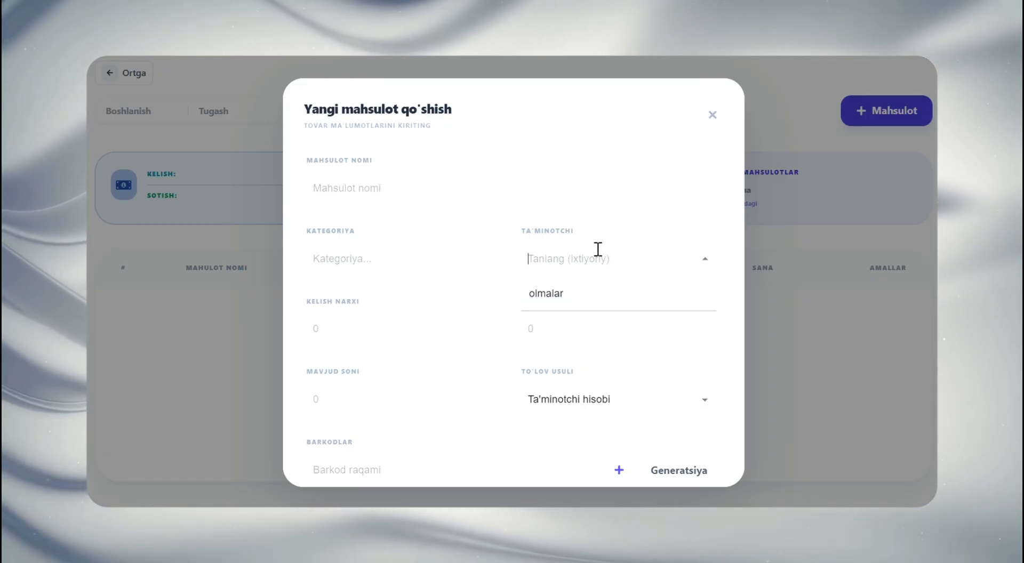
pyautogui.click(588, 303)
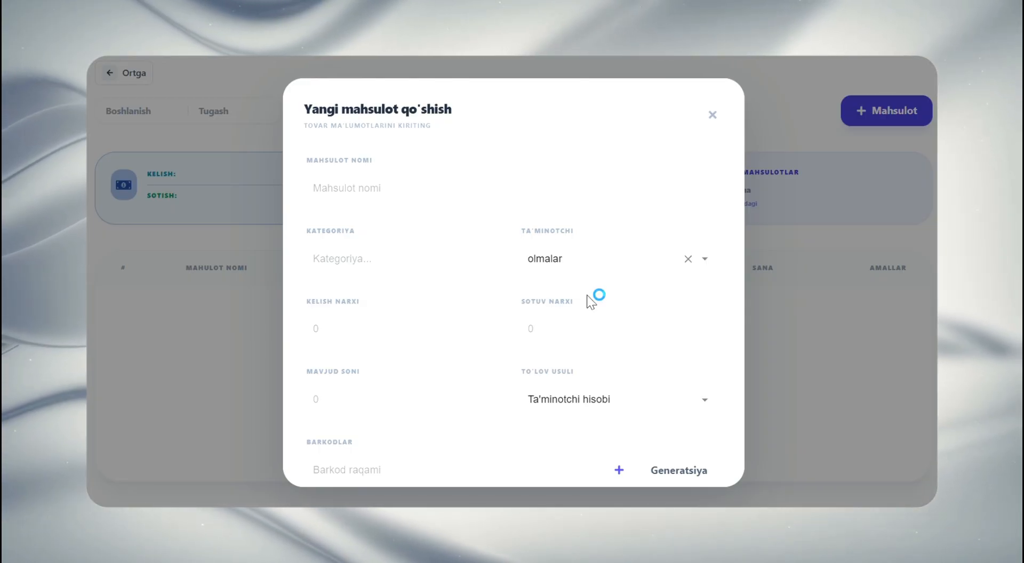
pyautogui.click(688, 260)
# Enter "olma" as the product's Mahsulot Nomi and "mevalar" as its Kategoriya
pyautogui.click(454, 186)
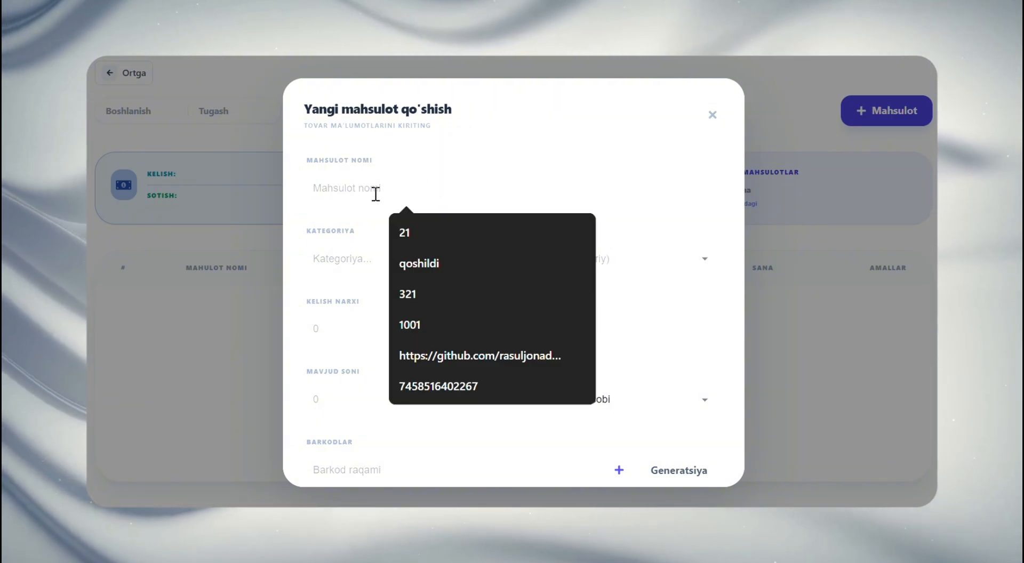
pyautogui.write('olma')
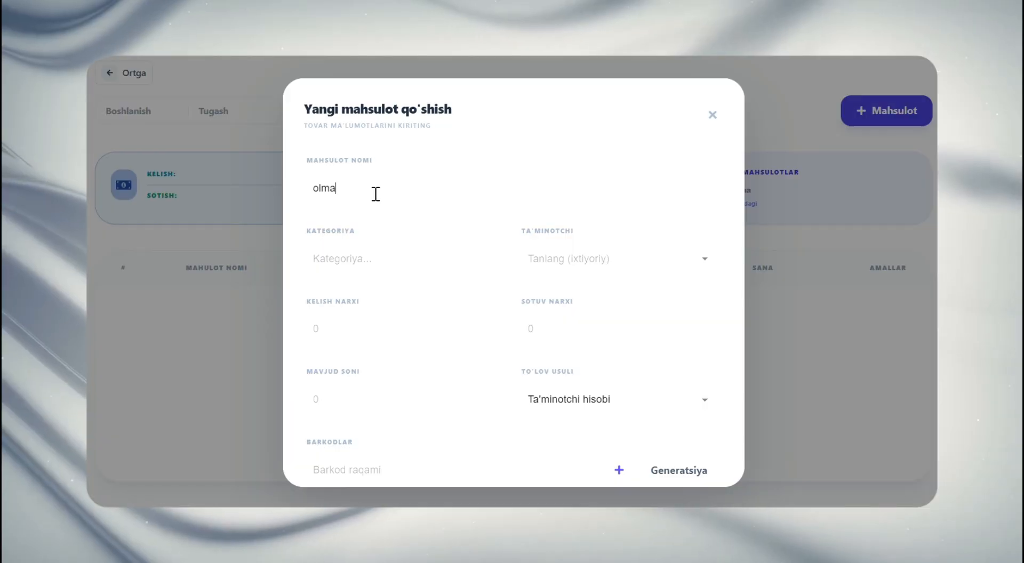
pyautogui.click(401, 260)
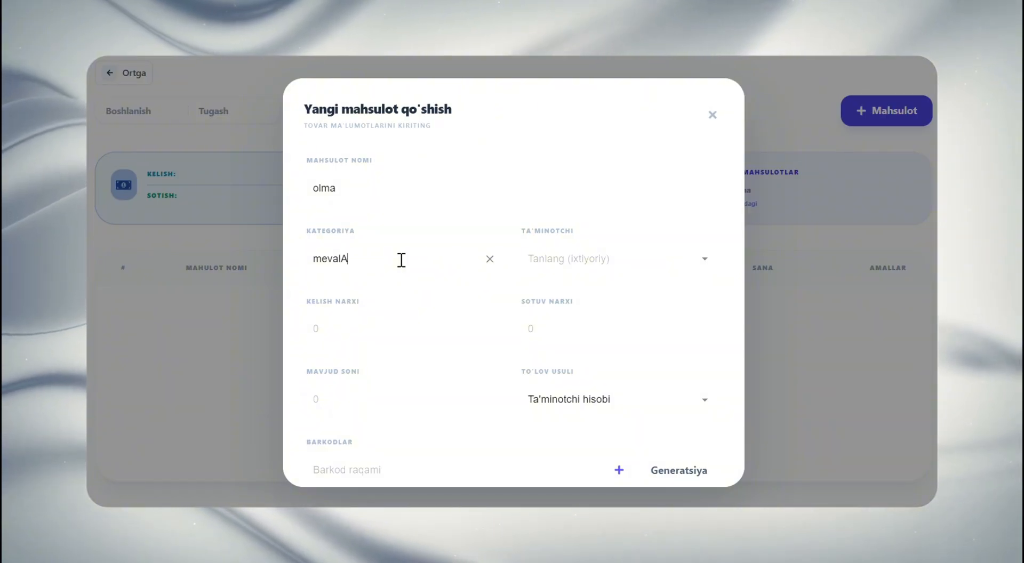
pyautogui.write('mevalAR')
pyautogui.press('BackSpace')
pyautogui.press('BackSpace')
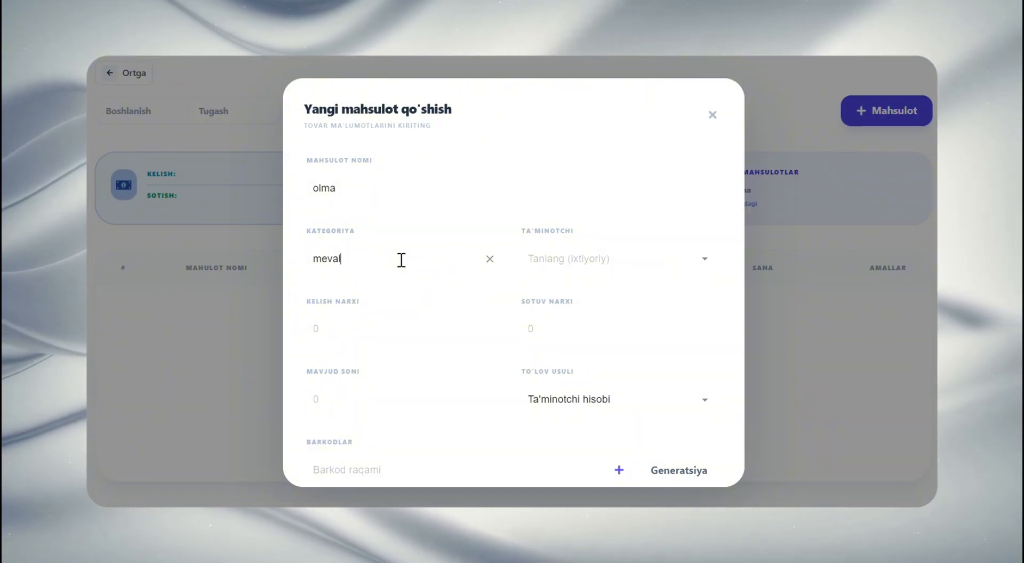
pyautogui.write('ar')
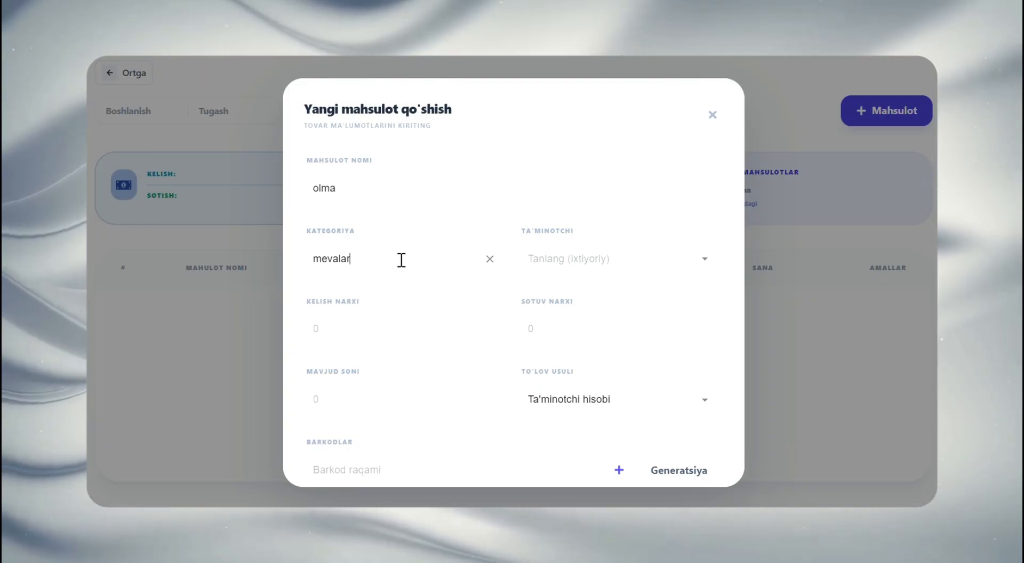
# Set the product's Kelish Narxi to 5000 and its Sotuv Narxi to 7000
pyautogui.click(397, 320)
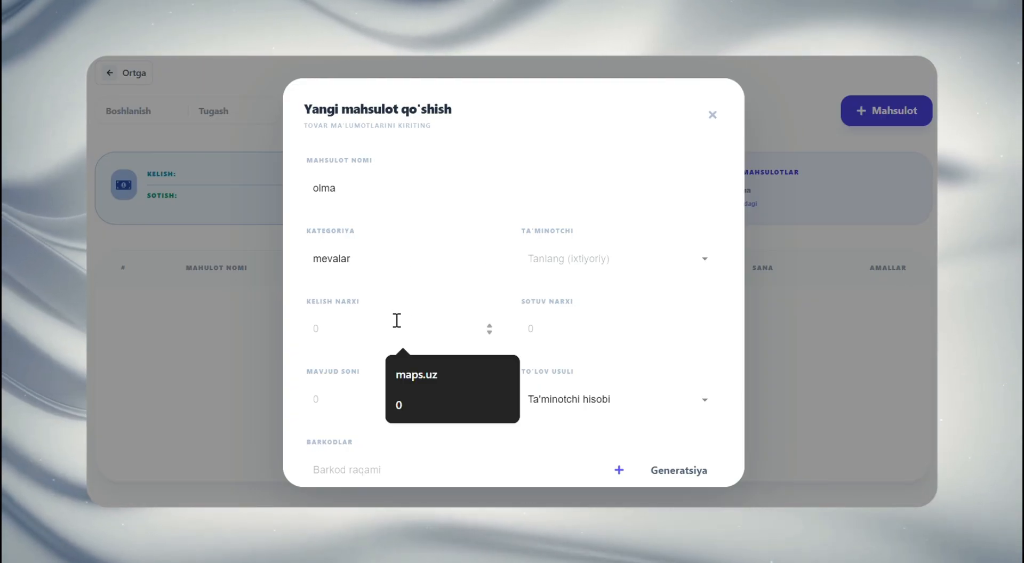
pyautogui.write('5000')
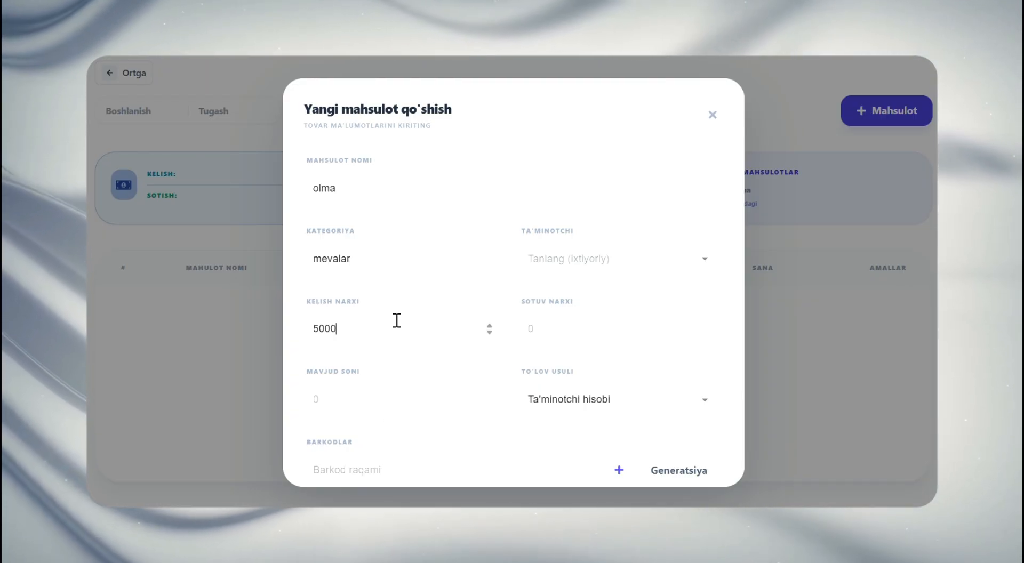
pyautogui.click(531, 321)
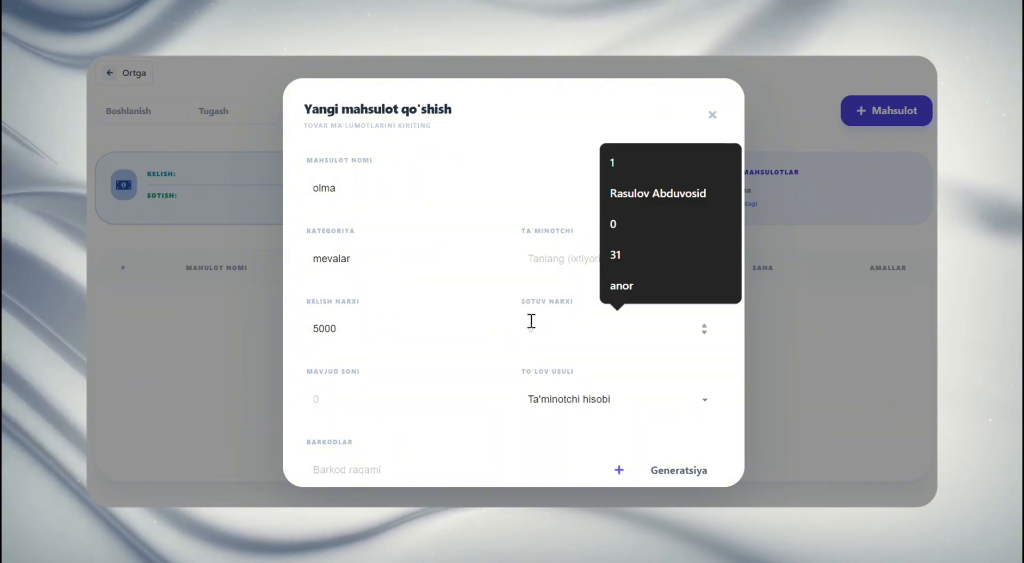
pyautogui.write('7000')
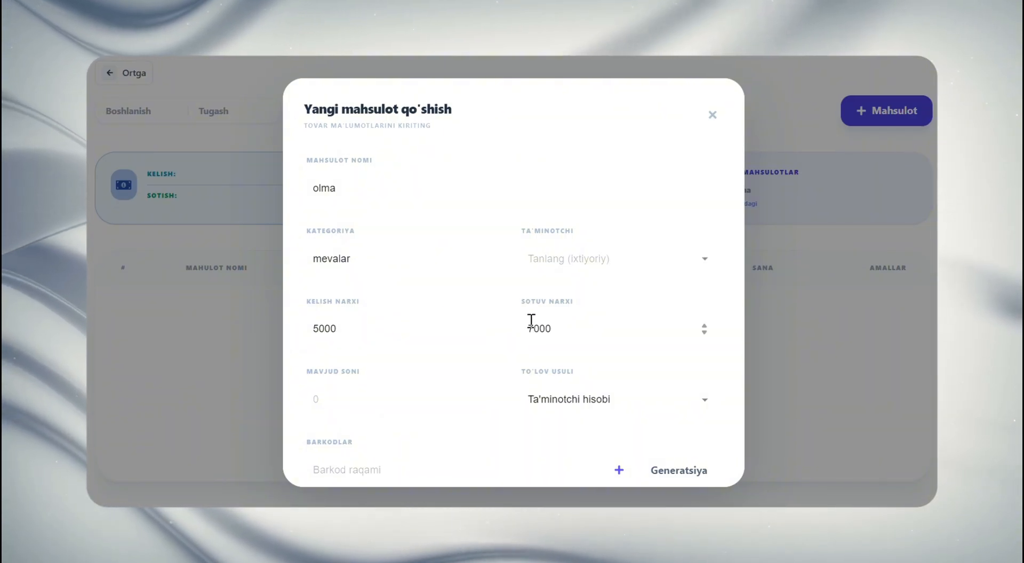
# Set the product's Mavjud Soni to 999
pyautogui.scroll(-1, 461, 332)
pyautogui.click(383, 374)
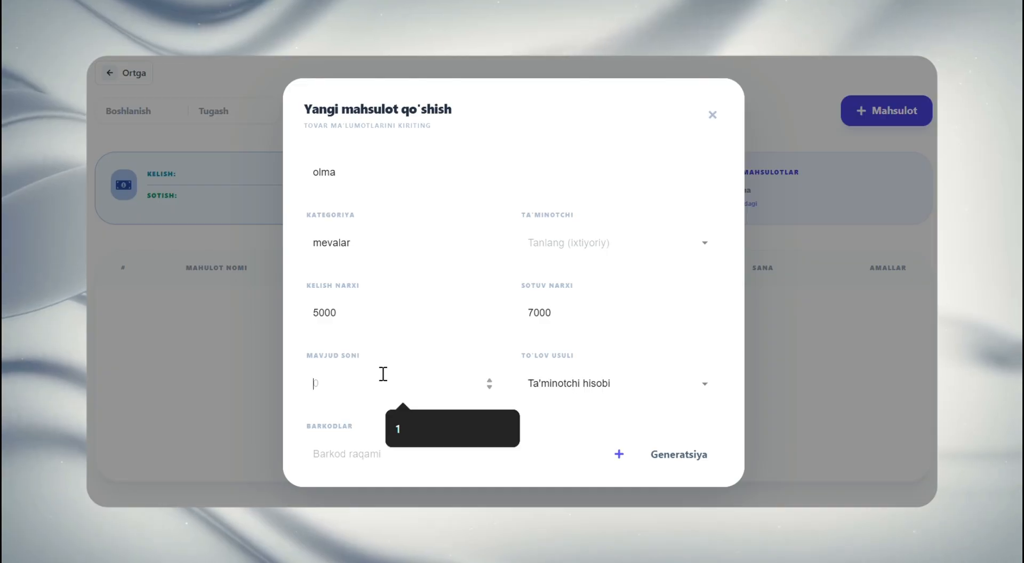
pyautogui.write('10000')
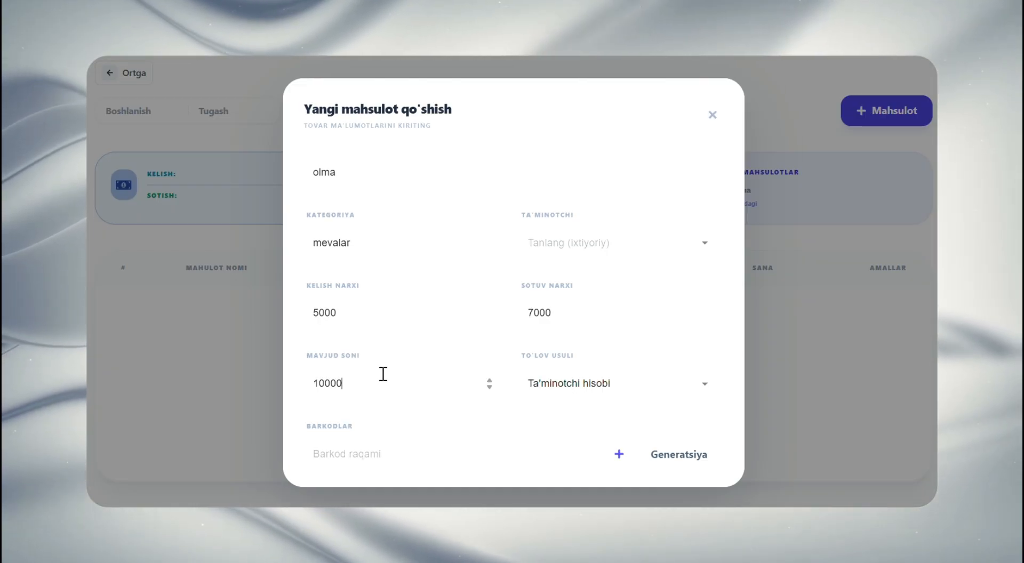
pyautogui.press('BackSpace')
pyautogui.scroll(-2, 384, 373)
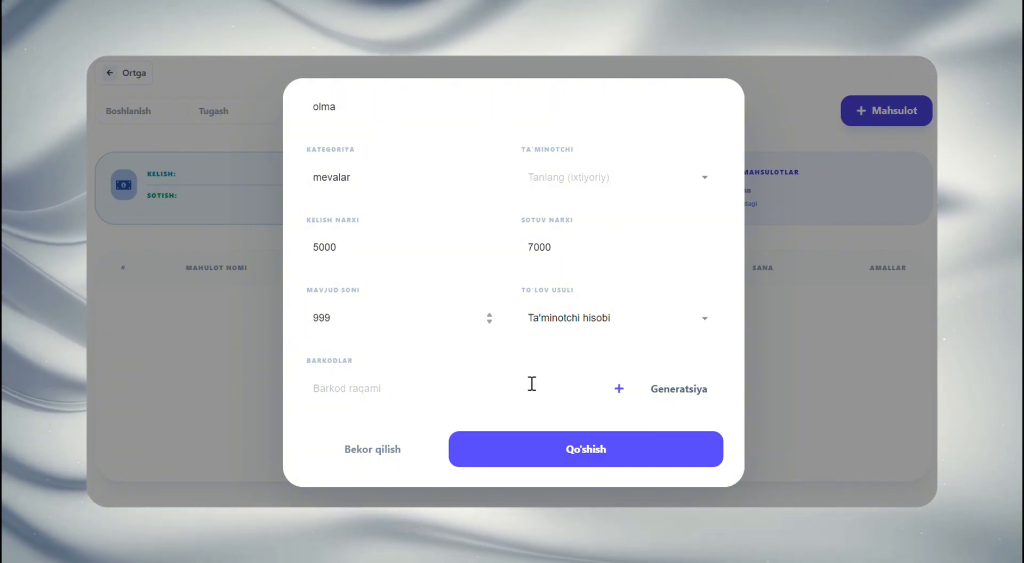
# Generate a barcode for the product and add the product to the list
pyautogui.click(509, 384)
pyautogui.click(618, 356)
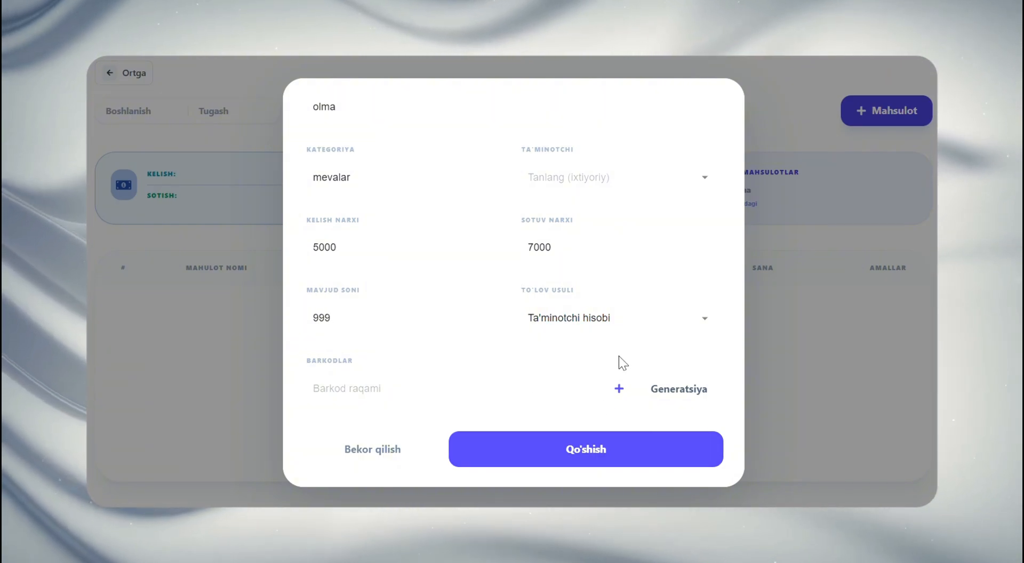
pyautogui.click(549, 386)
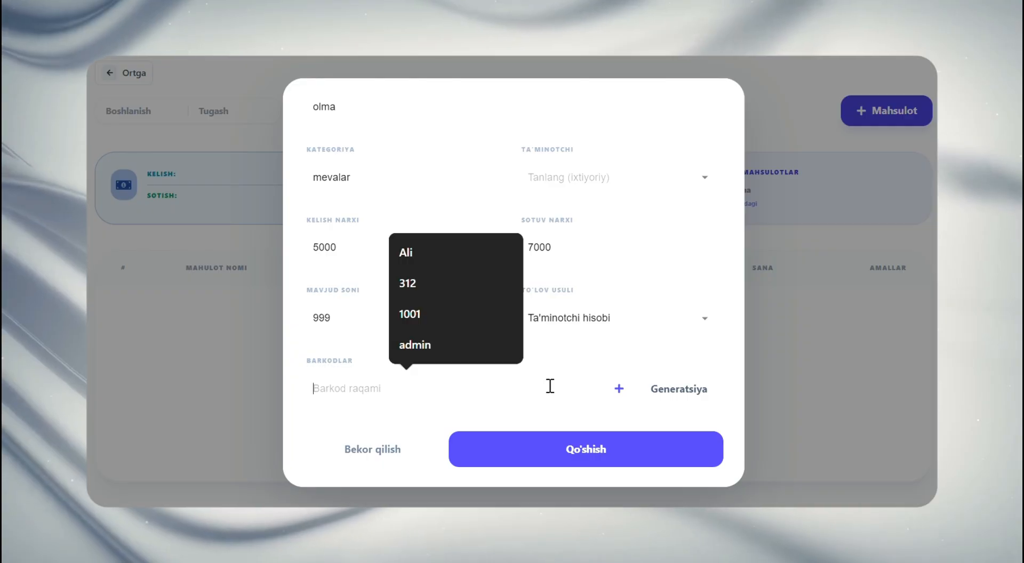
pyautogui.click(567, 357)
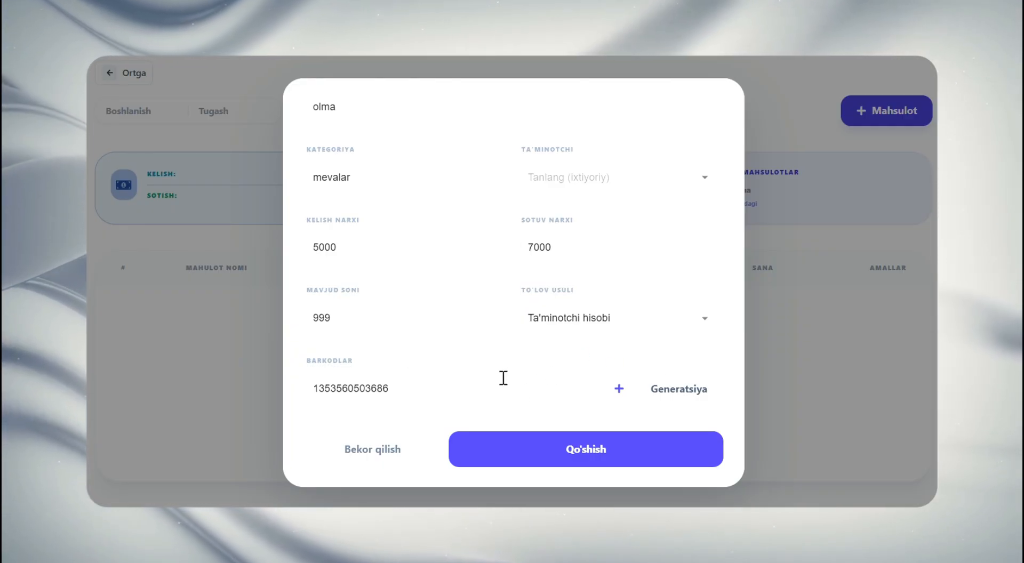
pyautogui.click(596, 448)
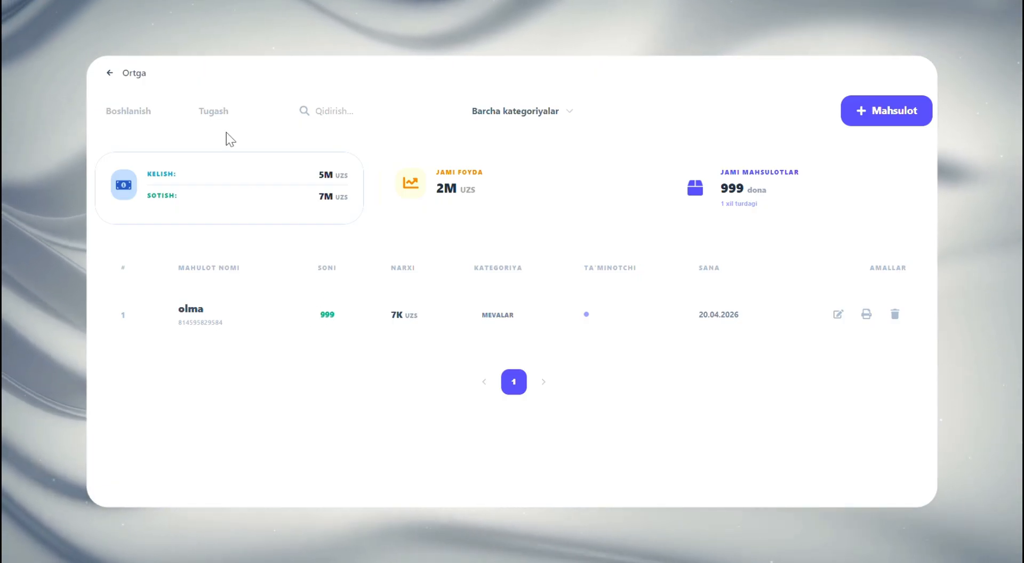
# Return to the dashboard, open the Mijozlar page and start a new customer
pyautogui.click(134, 72)
pyautogui.scroll(-5, 574, 276)
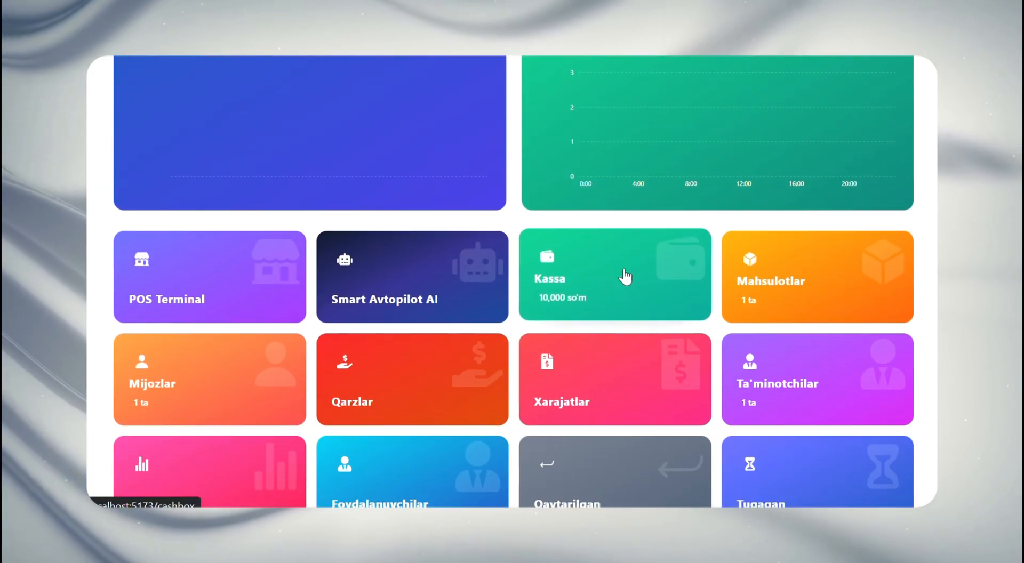
pyautogui.click(198, 394)
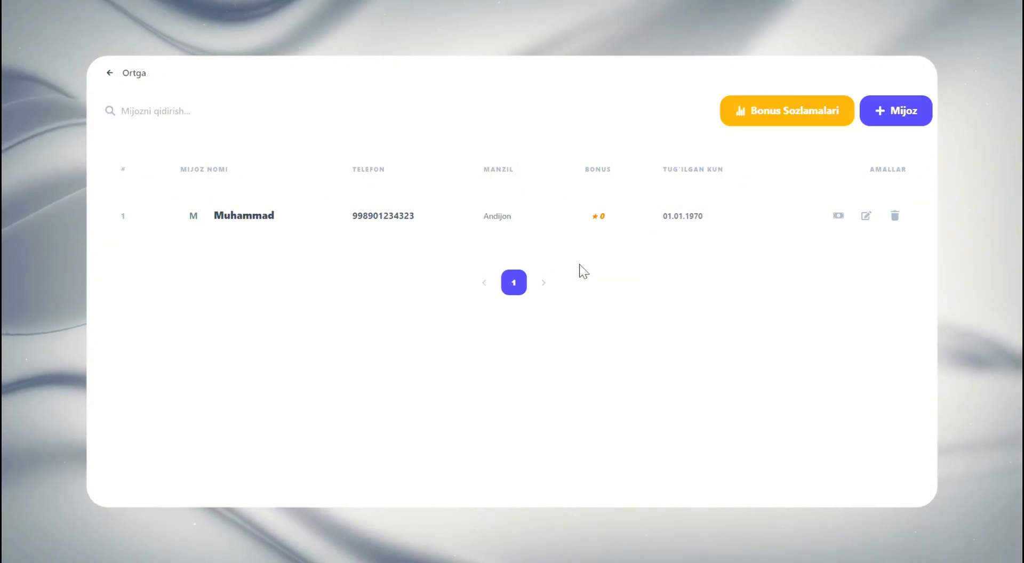
pyautogui.click(896, 112)
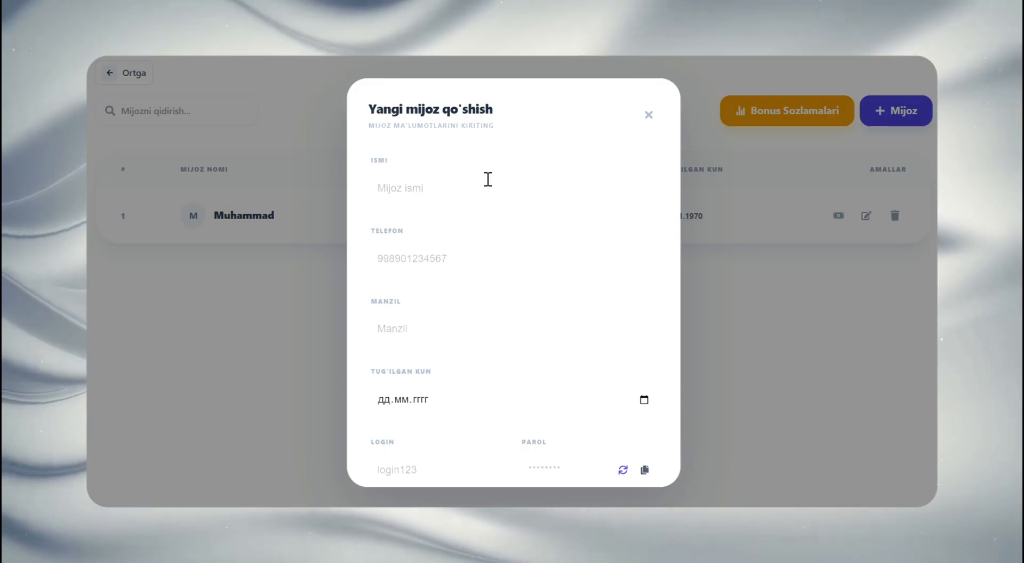
# Enter "Bir martalik mijozlar" as the new customer's Ismi and fill in the customer's phone number
pyautogui.write('Bir m')
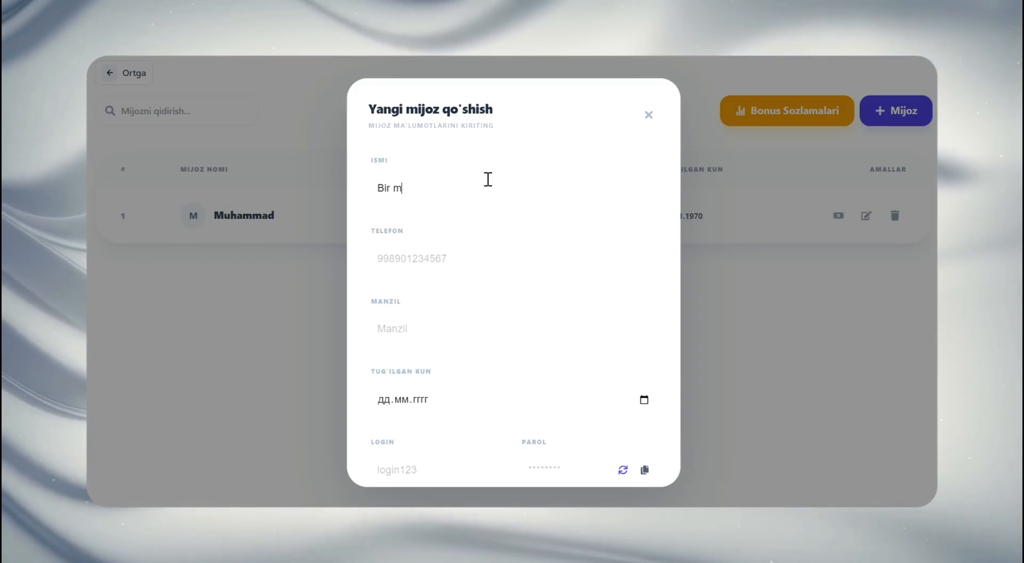
pyautogui.write('arta')
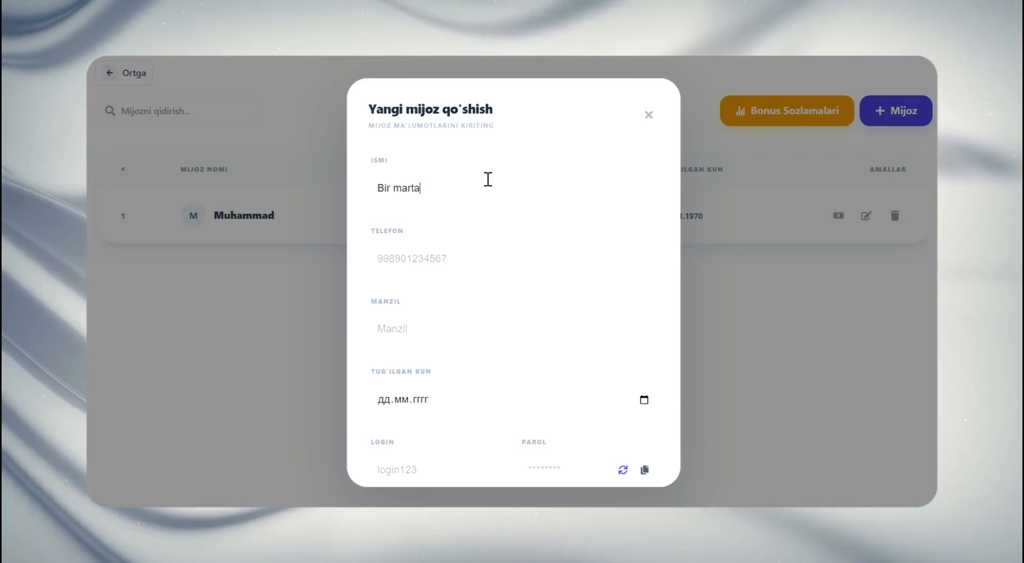
pyautogui.write('lik m')
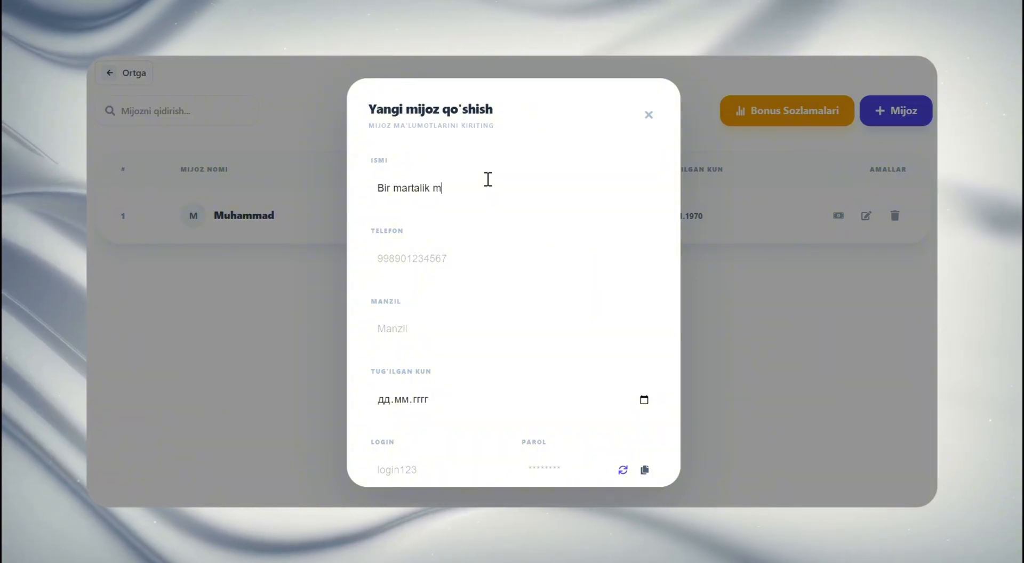
pyautogui.write('ijozlar')
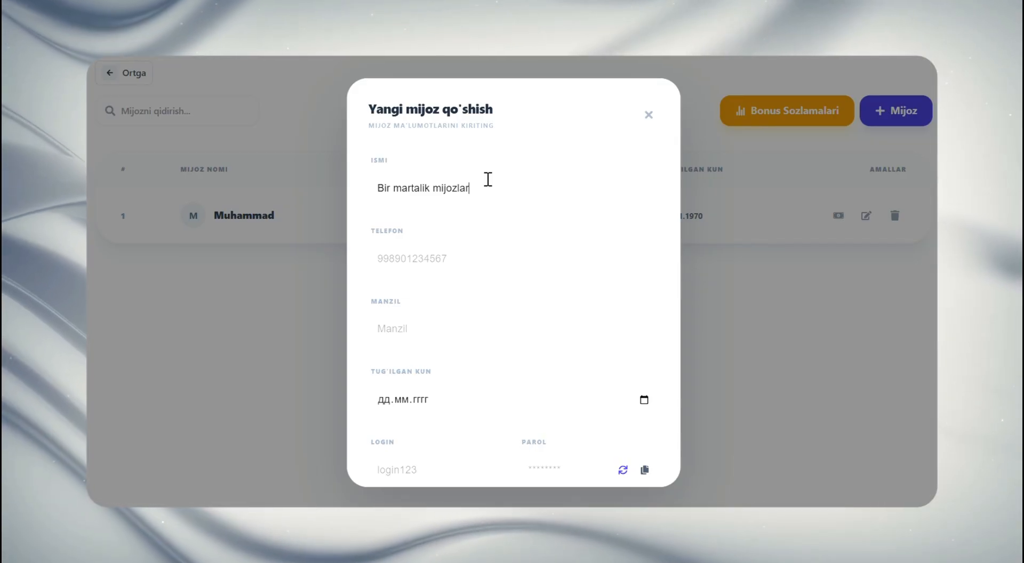
pyautogui.click(474, 252)
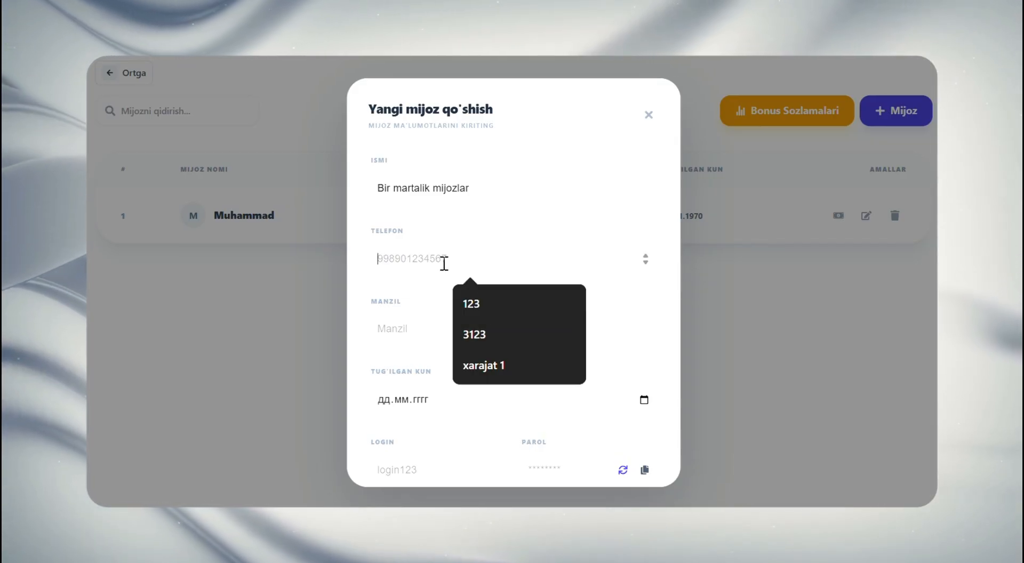
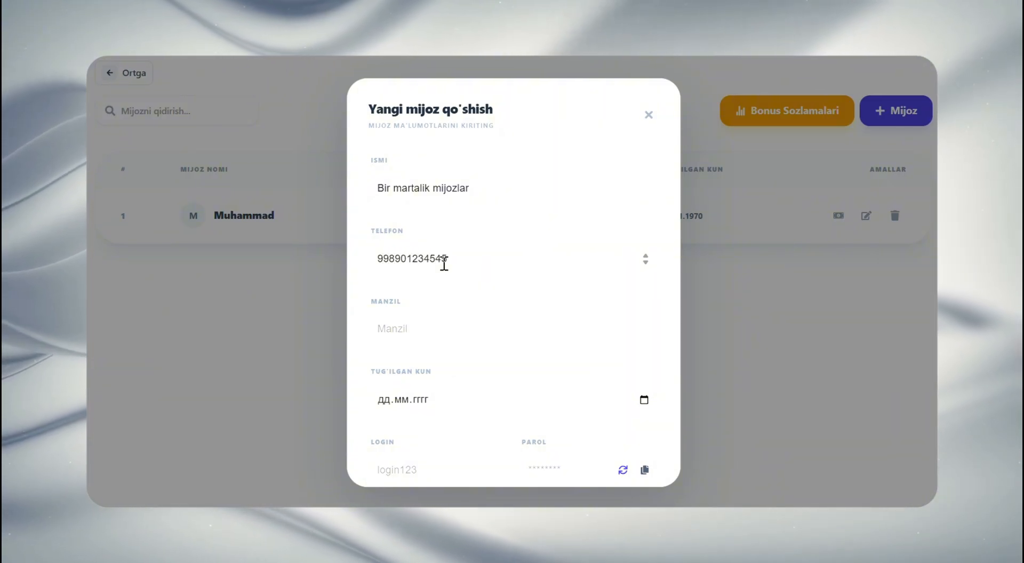
# Fill in the customer's address under Manzil and add the customer to the list
pyautogui.click(445, 318)
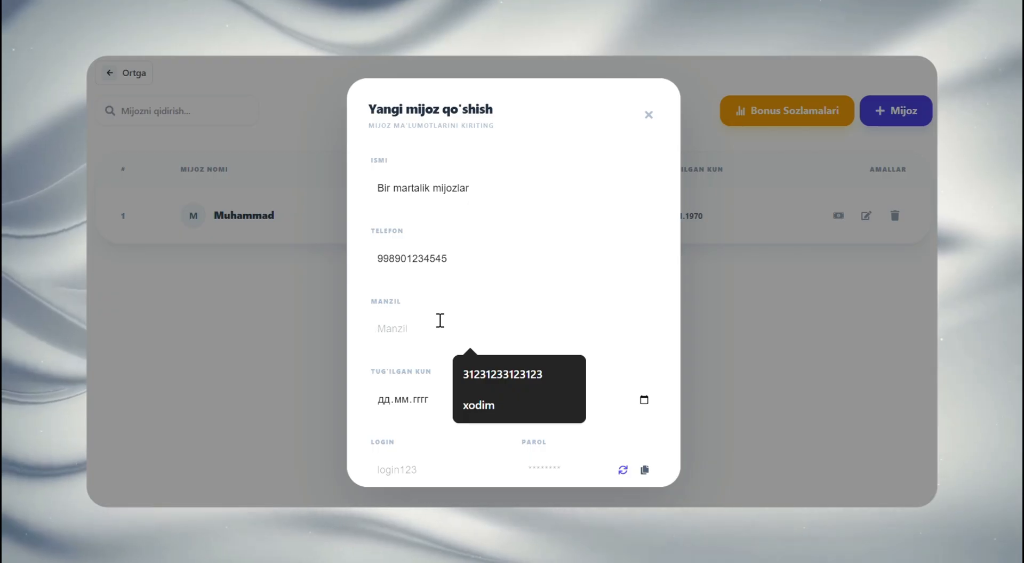
pyautogui.write('A')
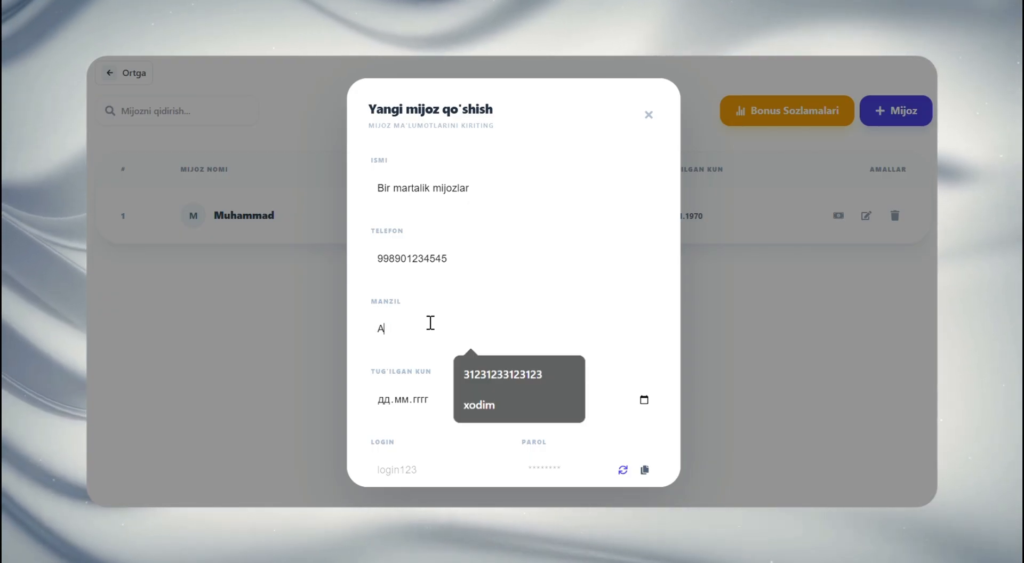
pyautogui.write('ndija')
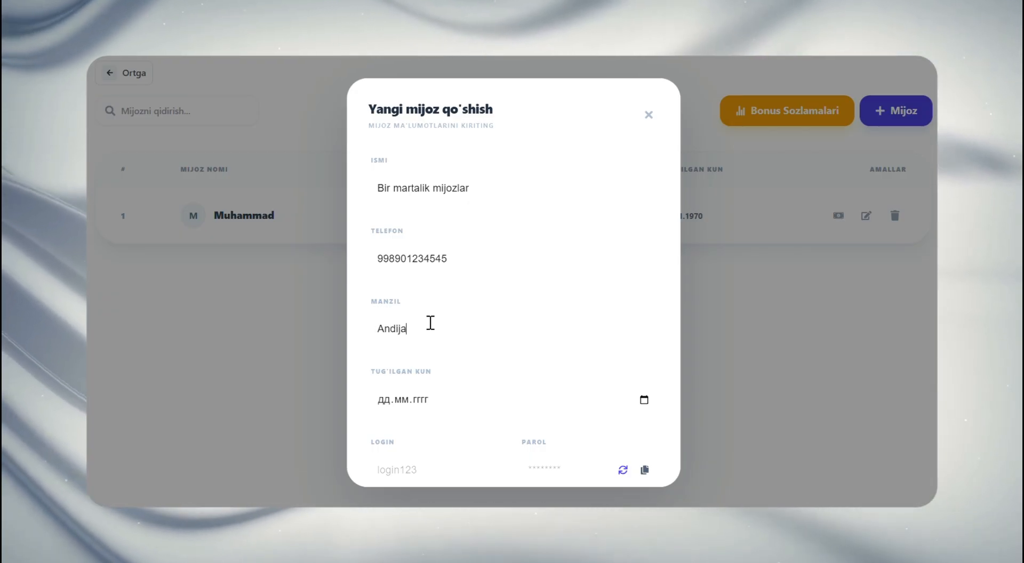
pyautogui.write('n')
pyautogui.scroll(-2, 533, 373)
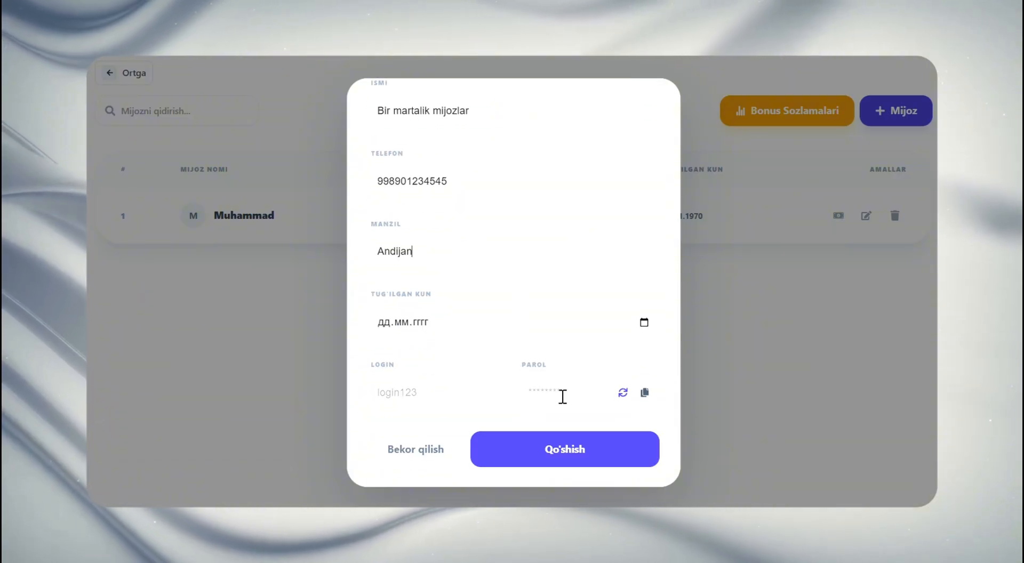
pyautogui.click(558, 448)
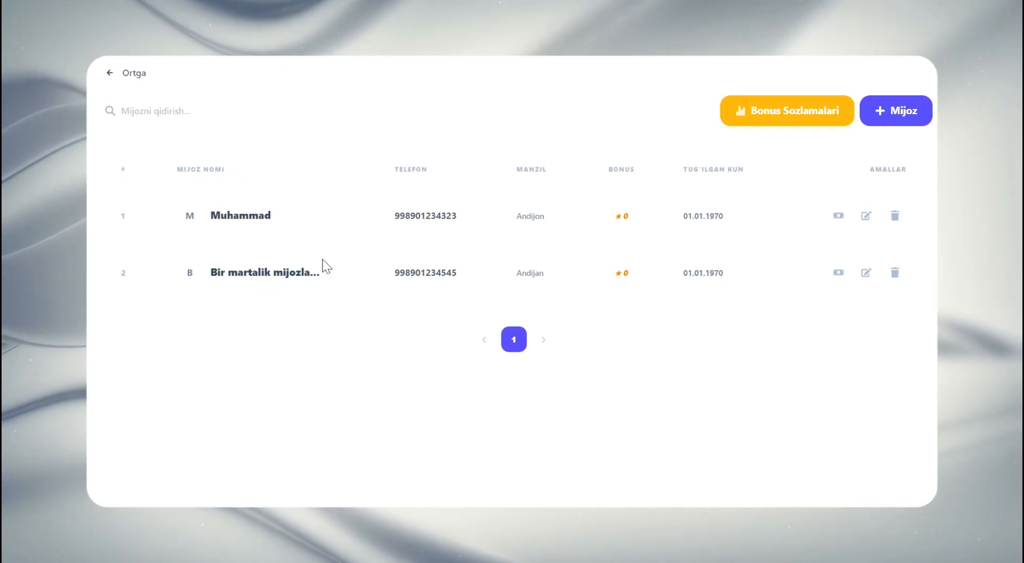
# Return to the dashboard and reopen the Mijozlar page to review the customer list
pyautogui.click(141, 73)
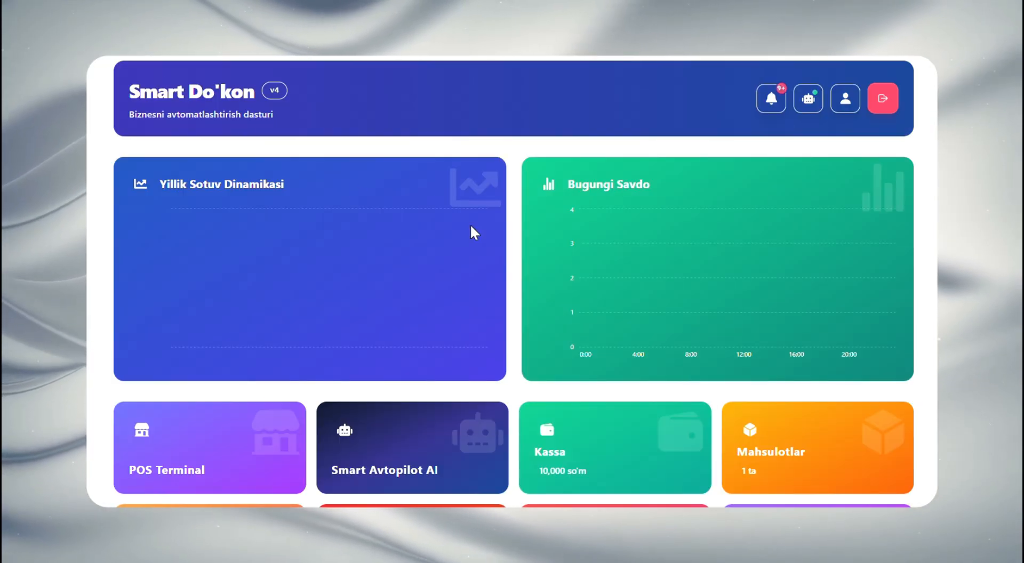
pyautogui.scroll(-2, 605, 268)
pyautogui.scroll(-2, 251, 352)
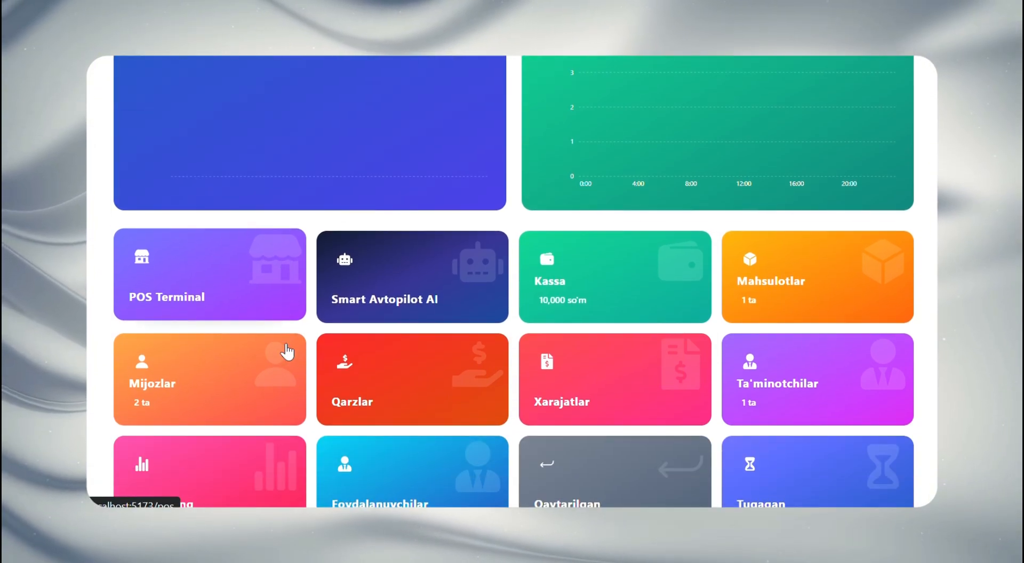
pyautogui.click(269, 386)
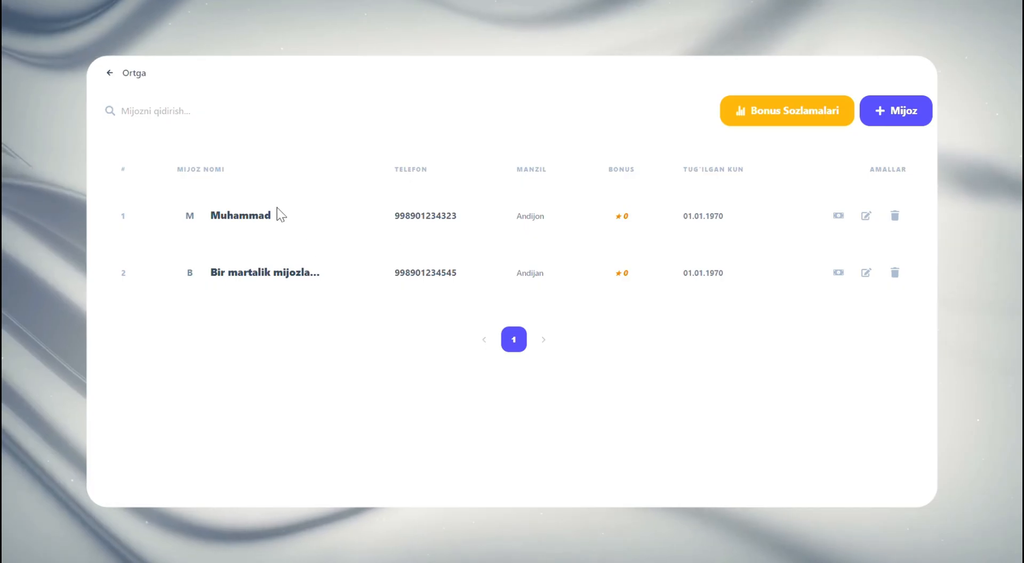
# Go back to the dashboard, open POS Terminal and choose "Bir martalik mijozlar" as the sale's customer
pyautogui.click(135, 73)
pyautogui.scroll(-3, 604, 312)
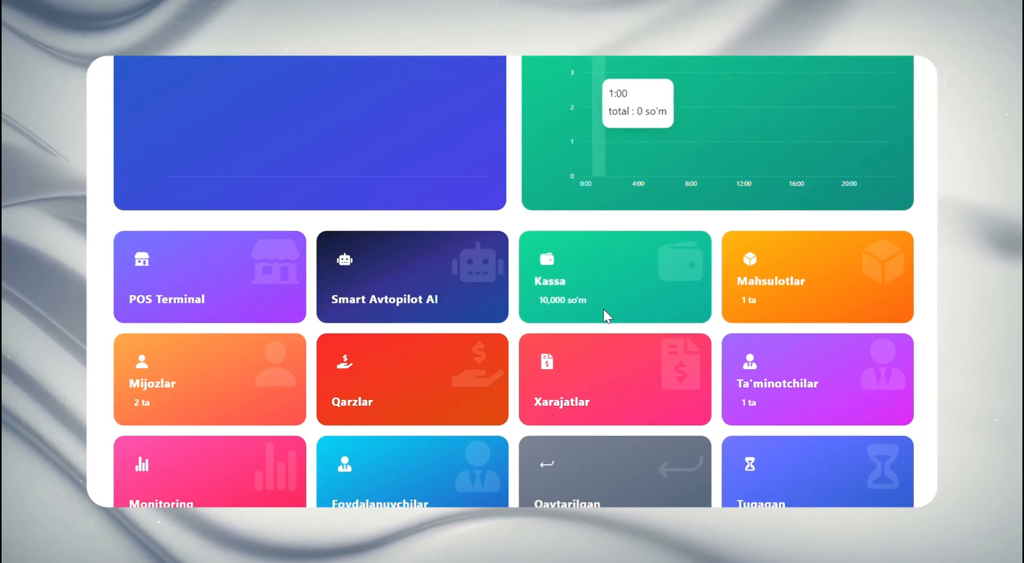
pyautogui.click(206, 302)
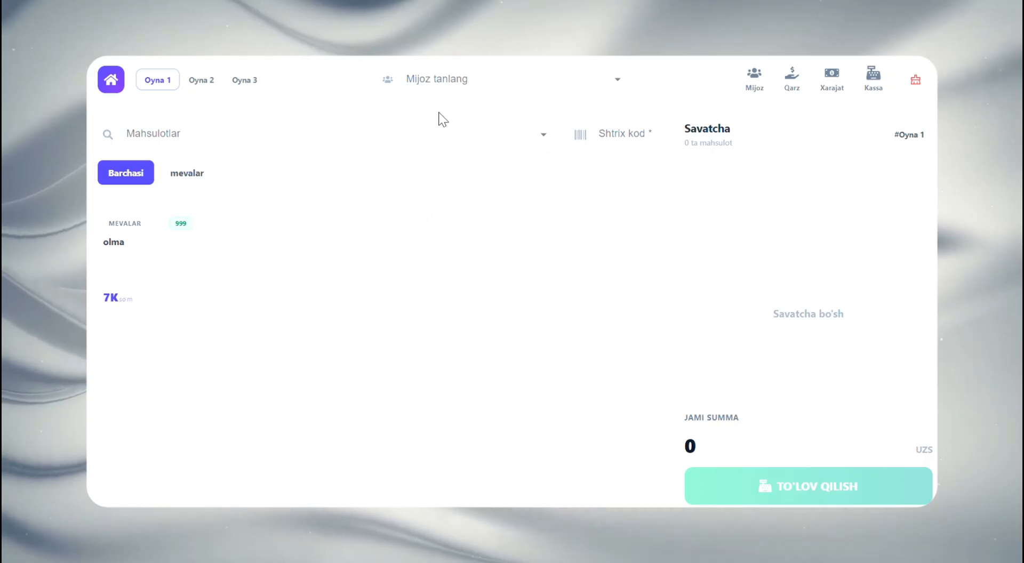
pyautogui.click(440, 79)
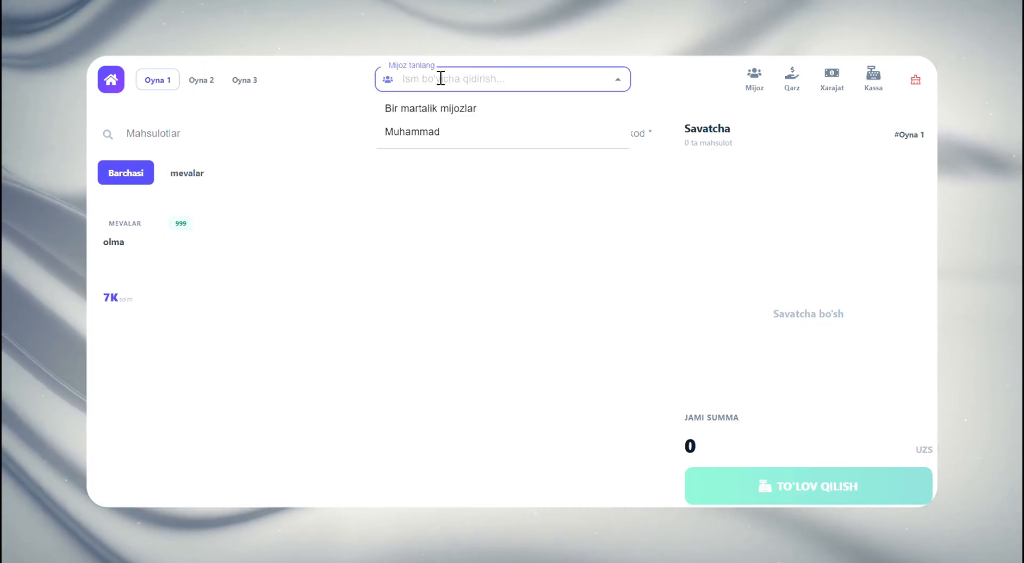
pyautogui.click(450, 108)
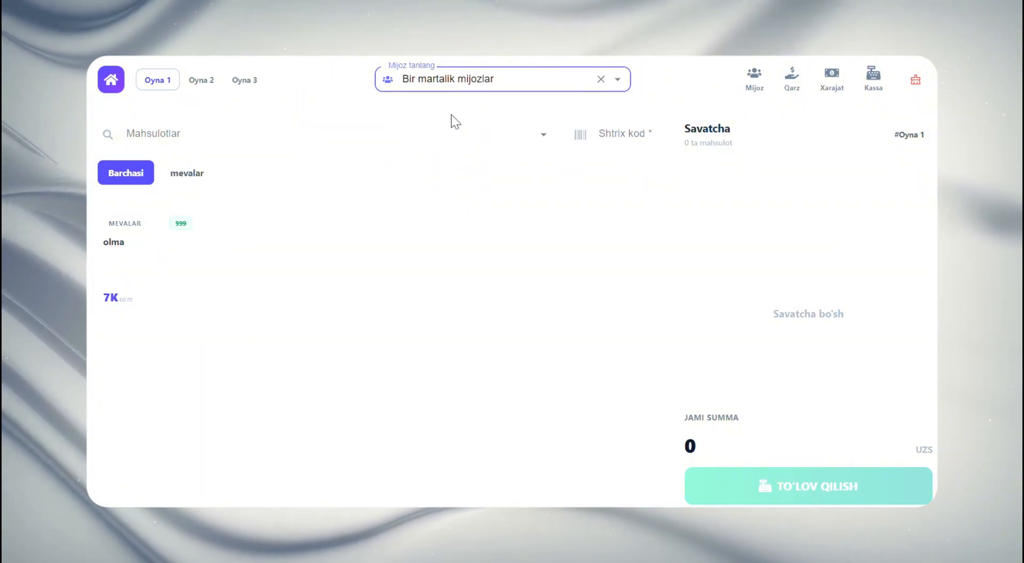
pyautogui.click(412, 204)
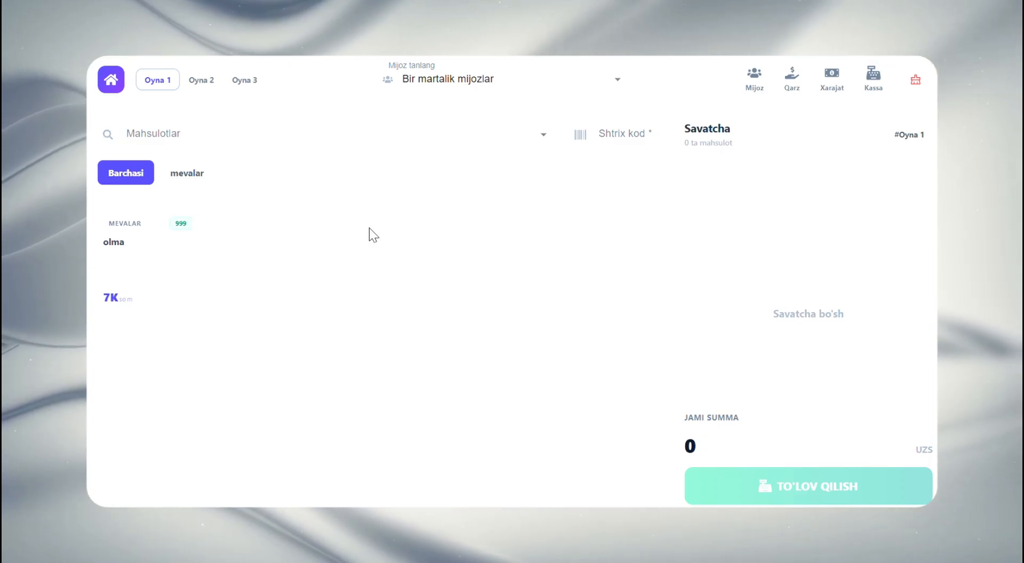
# Put one olma in the cart, confirm its payment in cash (Naqd) and cancel printing the receipt
pyautogui.click(164, 272)
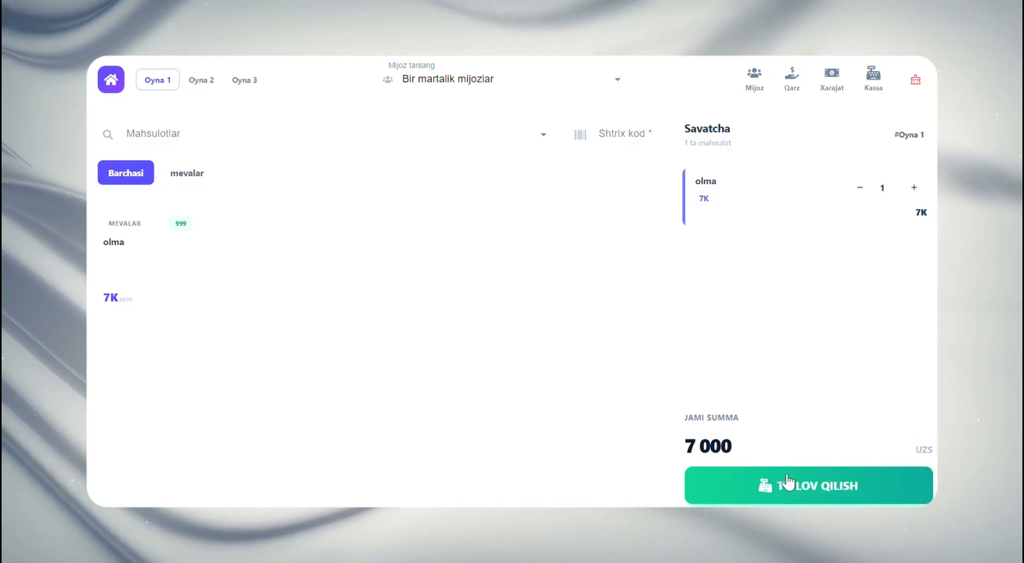
pyautogui.click(712, 485)
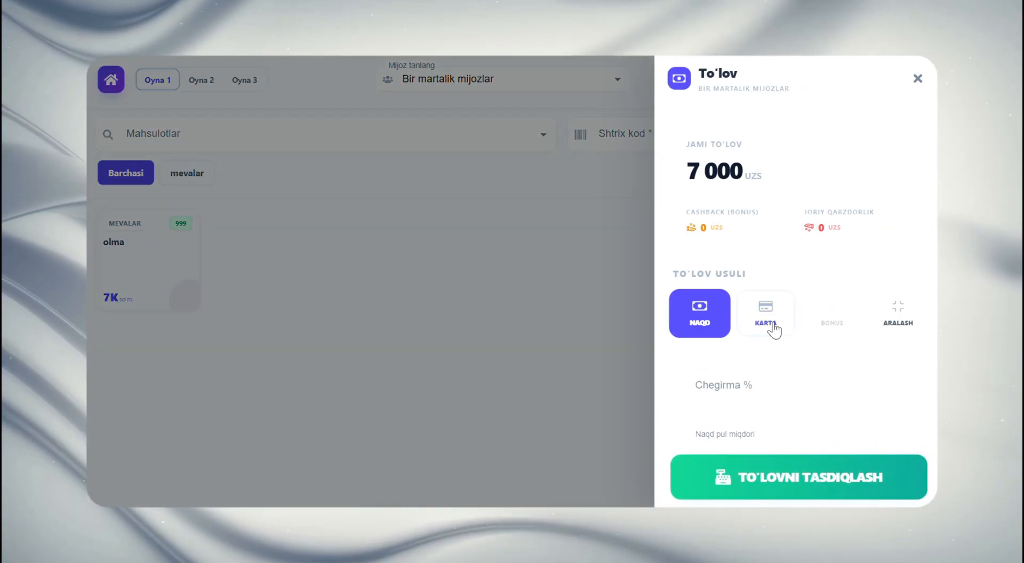
pyautogui.scroll(-1, 747, 265)
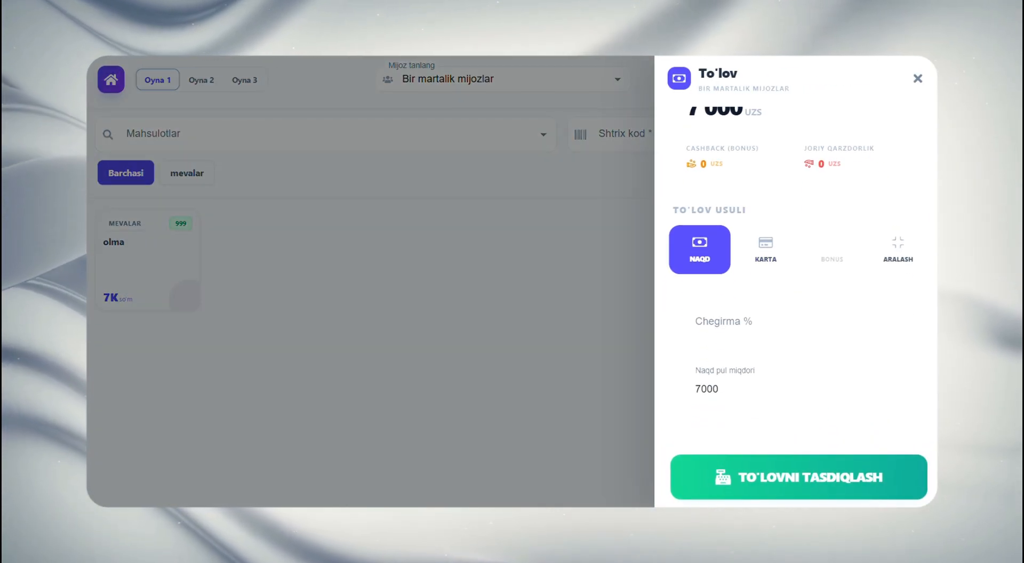
pyautogui.scroll(1, 746, 343)
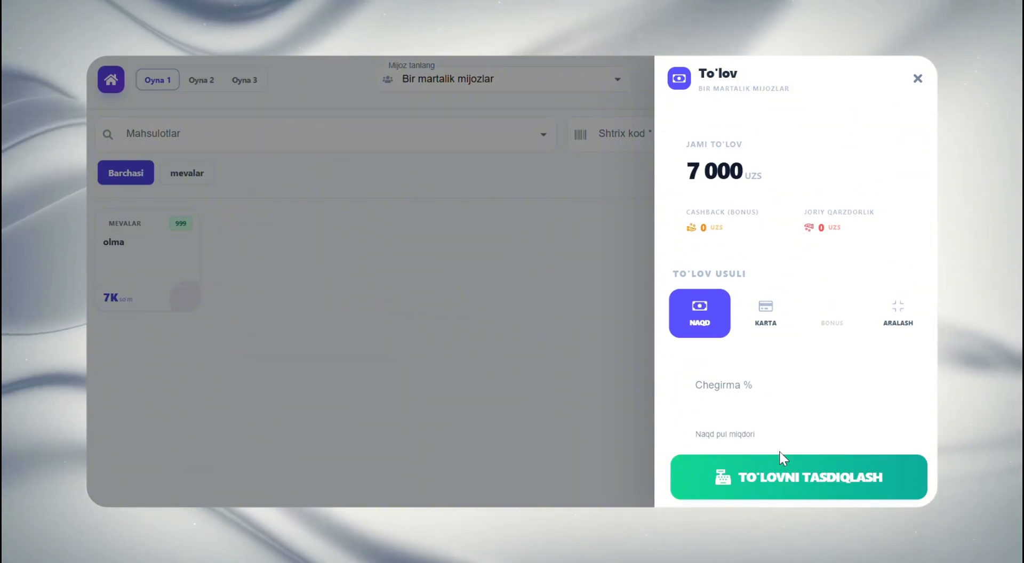
pyautogui.click(724, 476)
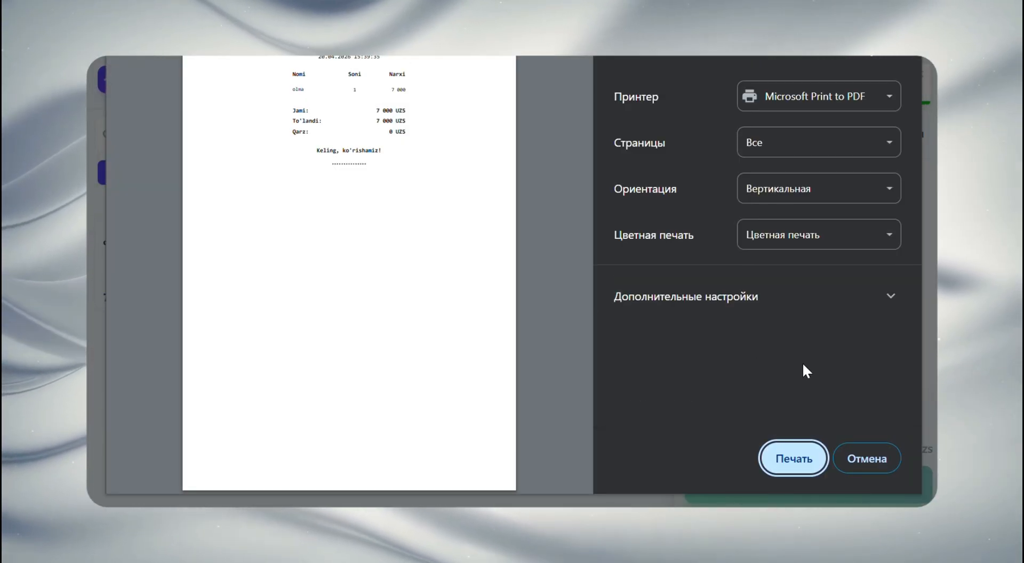
pyautogui.click(862, 463)
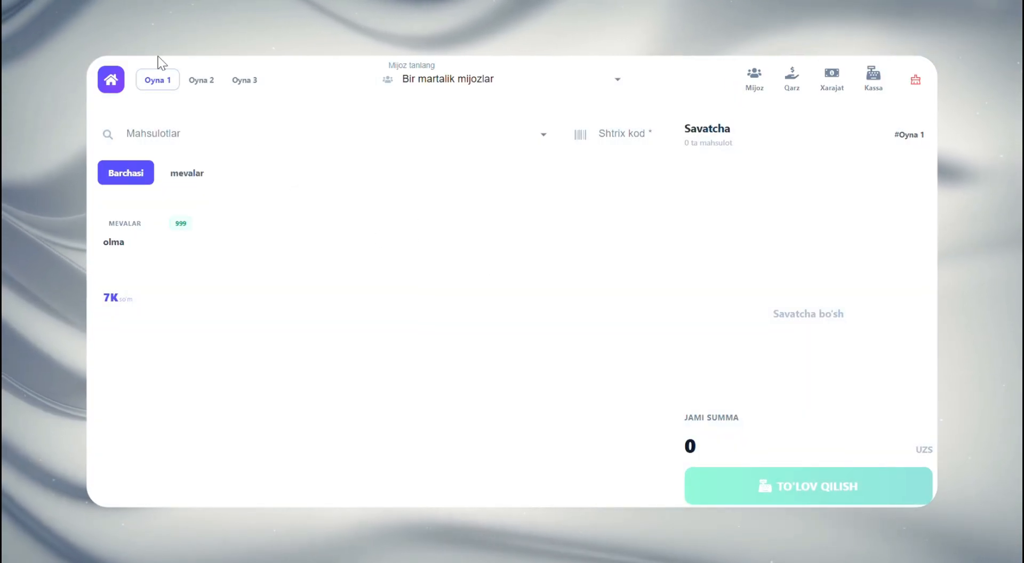
# Return to the dashboard to examine the sales charts and open the Kassa page to check the cash balance
pyautogui.click(110, 80)
pyautogui.scroll(-2, 443, 317)
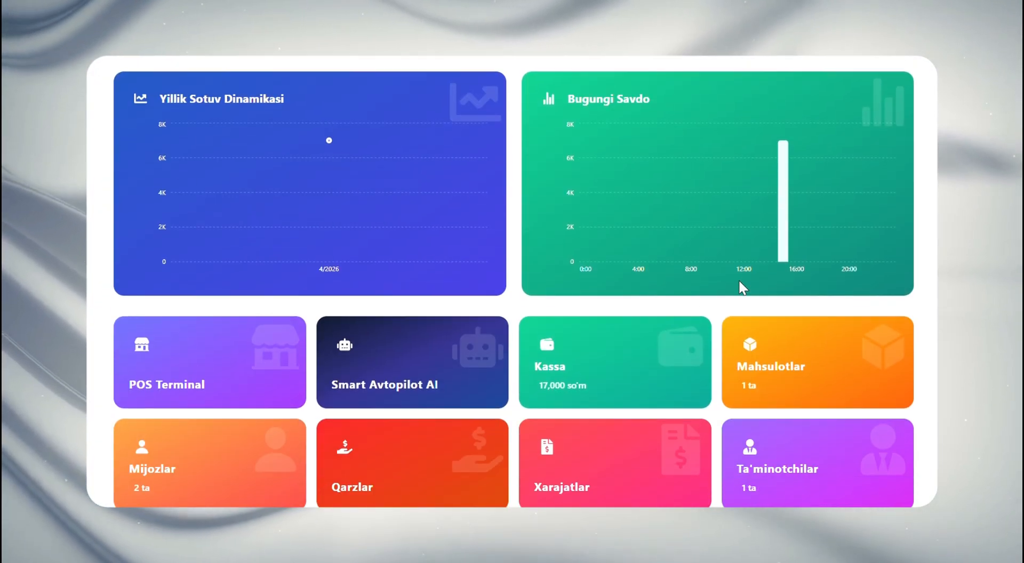
pyautogui.scroll(2, 738, 279)
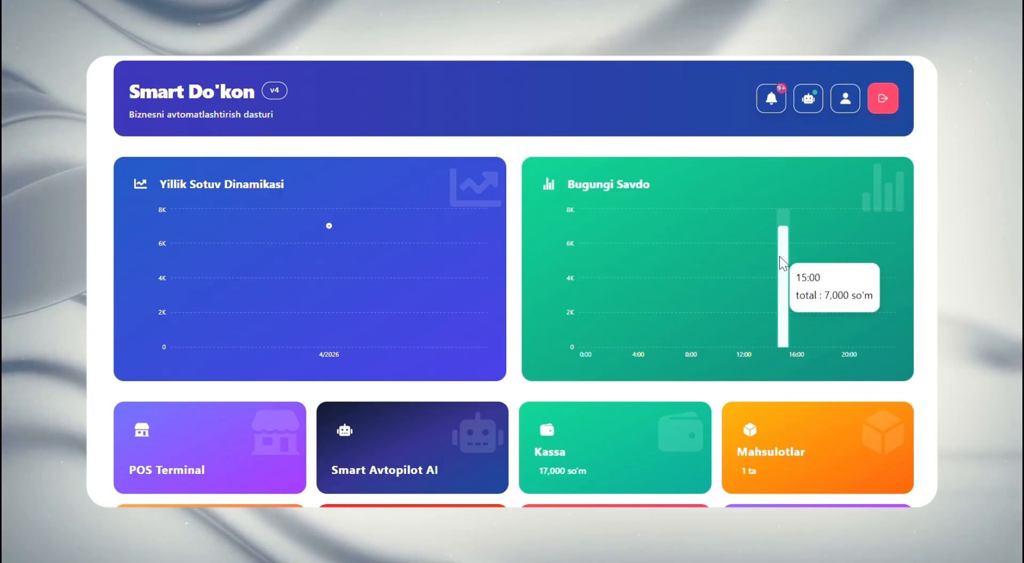
pyautogui.scroll(-5, 779, 256)
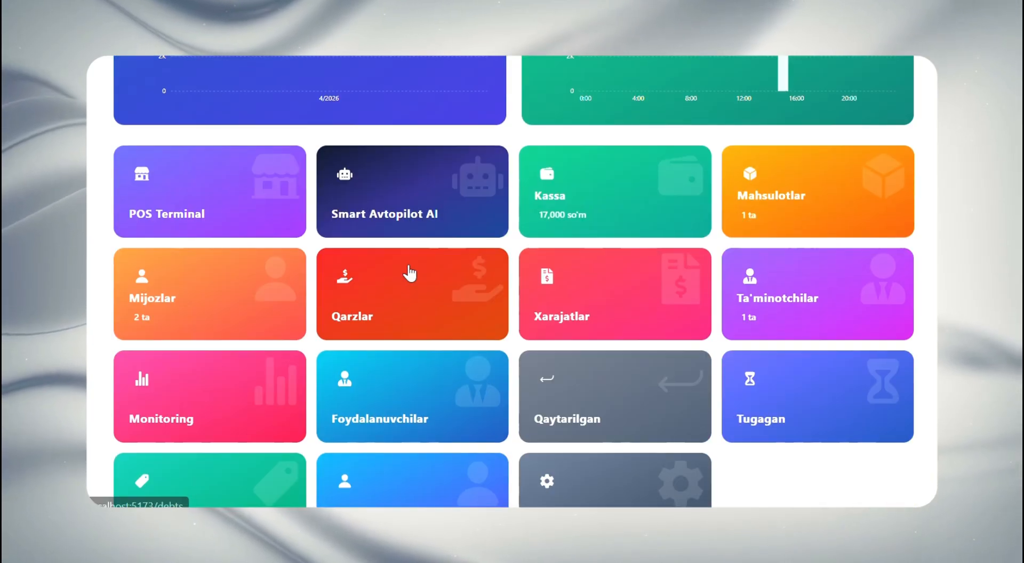
pyautogui.click(718, 196)
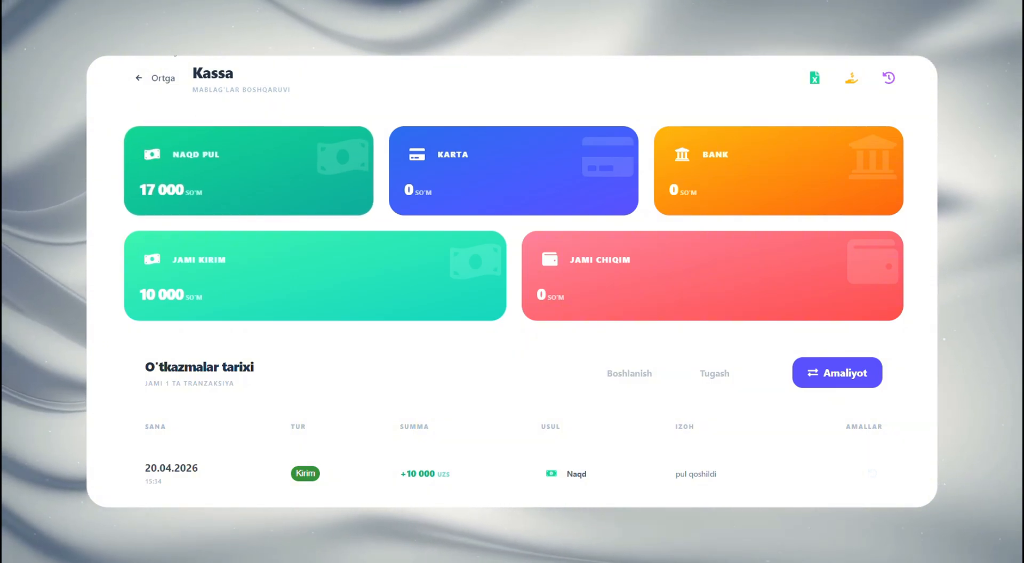
# Go back to the dashboard and open the Qarzlar page to examine the customers' debts
pyautogui.click(155, 78)
pyautogui.scroll(-3, 453, 293)
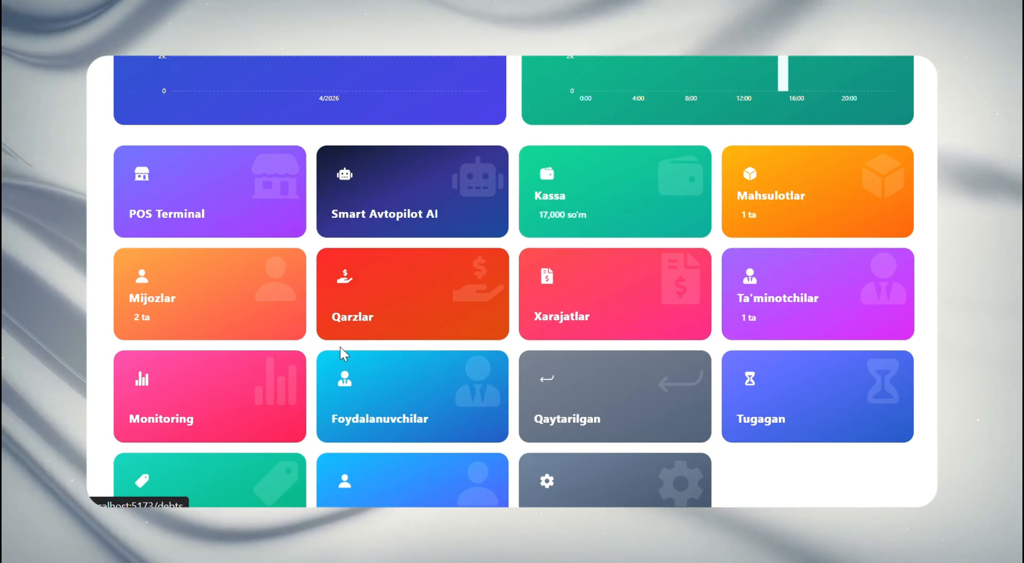
pyautogui.click(385, 328)
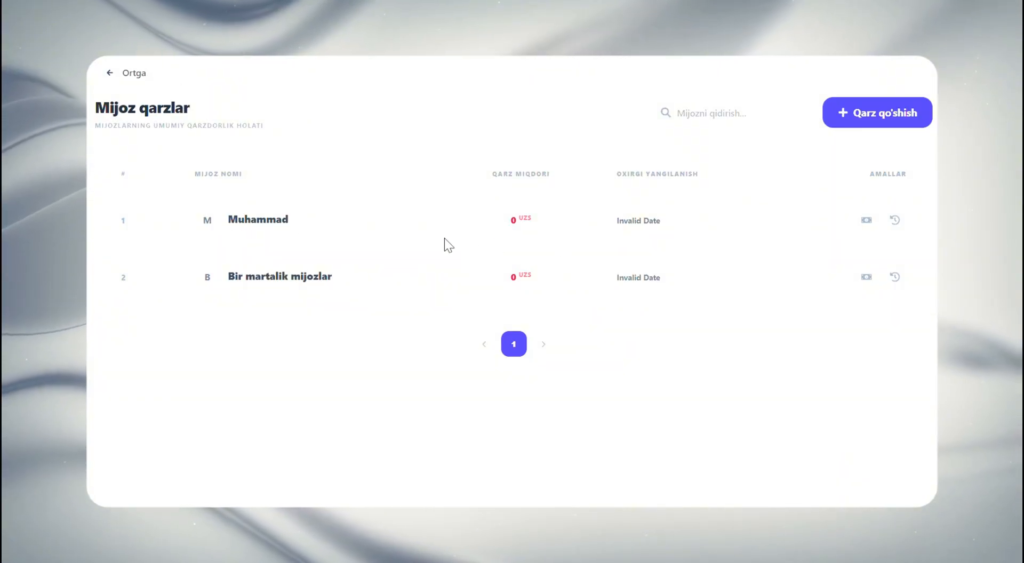
# Return to POS Terminal, add one olma to the cart and start the payment for "Bir martalik mijozlar"
pyautogui.click(133, 75)
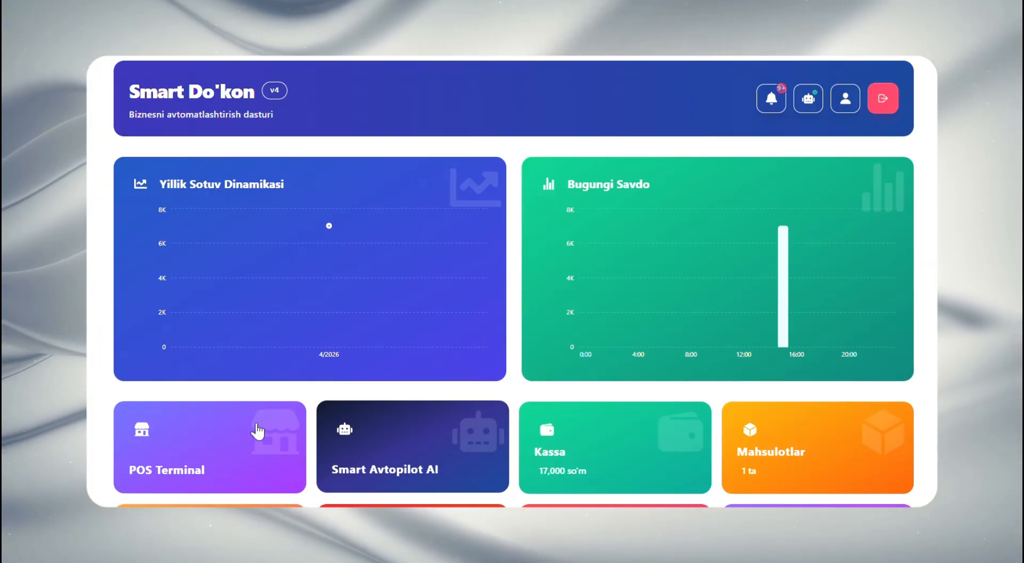
pyautogui.click(282, 427)
pyautogui.click(125, 243)
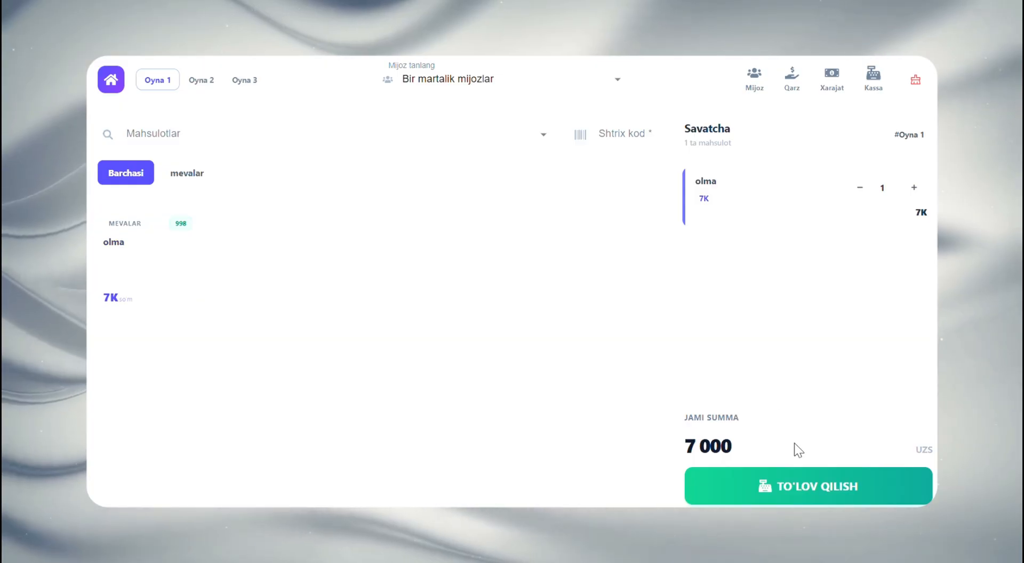
pyautogui.click(794, 487)
# Set Naqd pul miqdori to 1000, confirm the partial payment and cancel printing the receipt
pyautogui.scroll(-2, 753, 373)
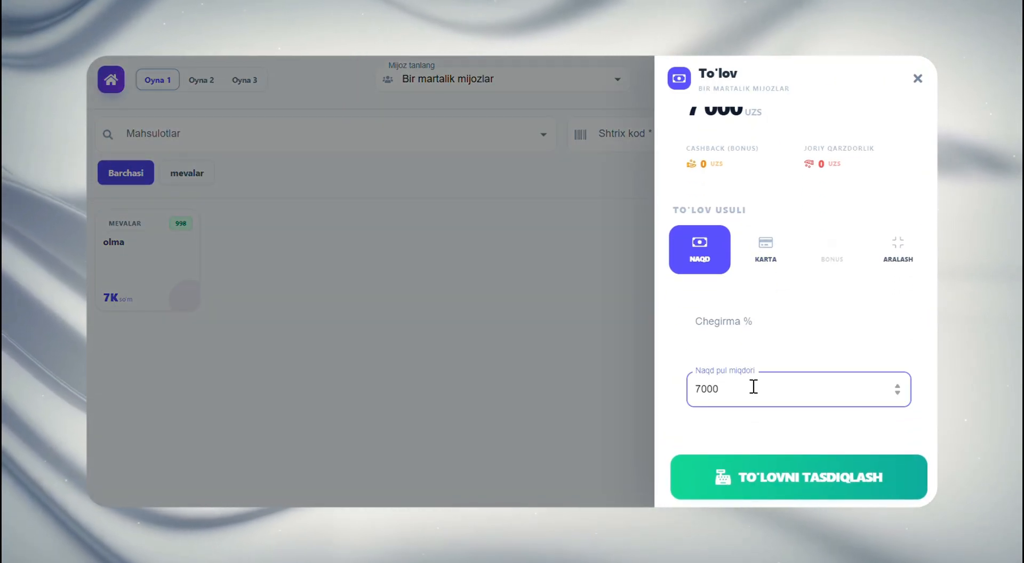
pyautogui.press('BackSpace')
pyautogui.press('BackSpace')
pyautogui.press('BackSpace')
pyautogui.press('BackSpace')
pyautogui.write('1')
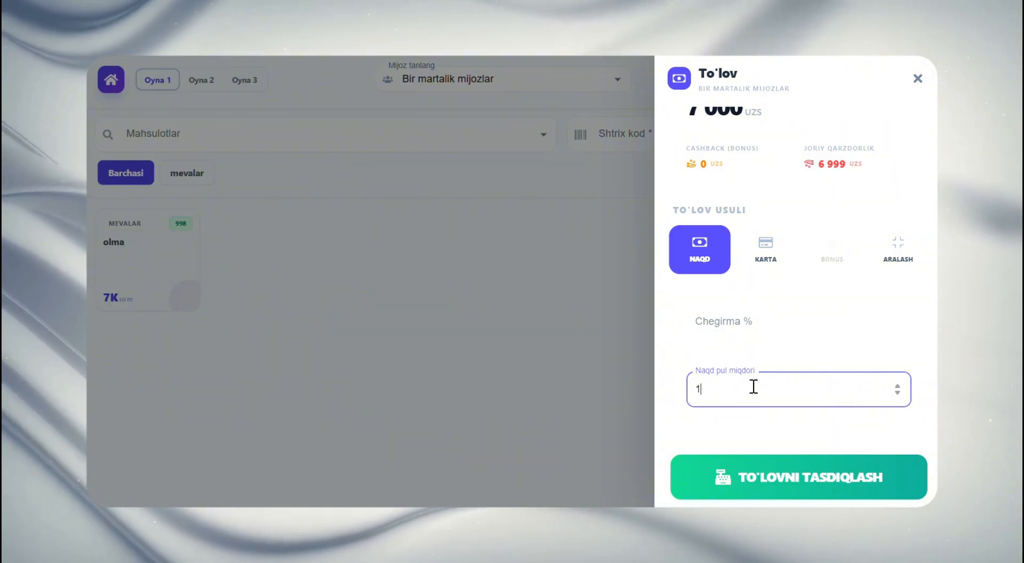
pyautogui.write('000')
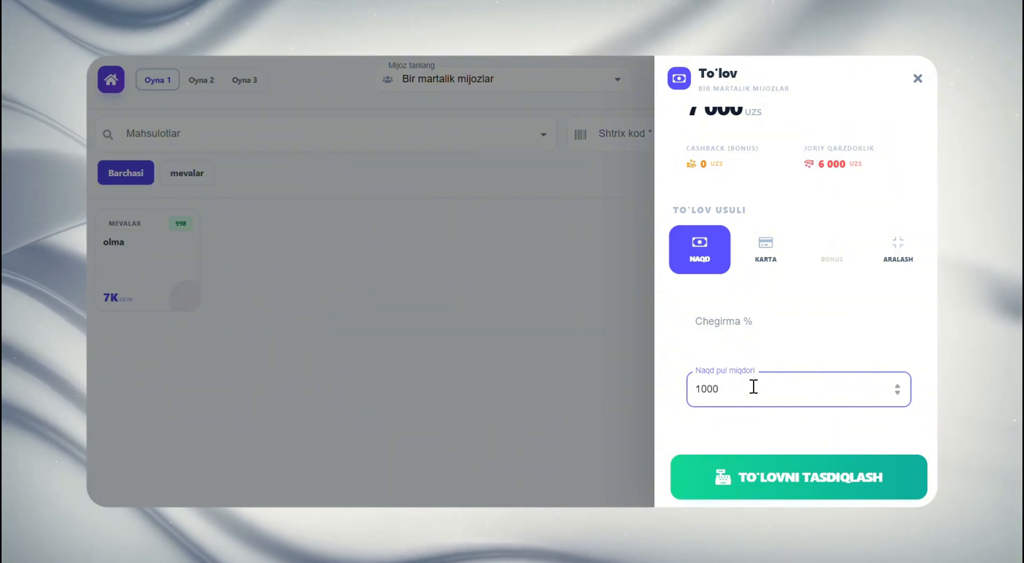
pyautogui.scroll(2, 754, 387)
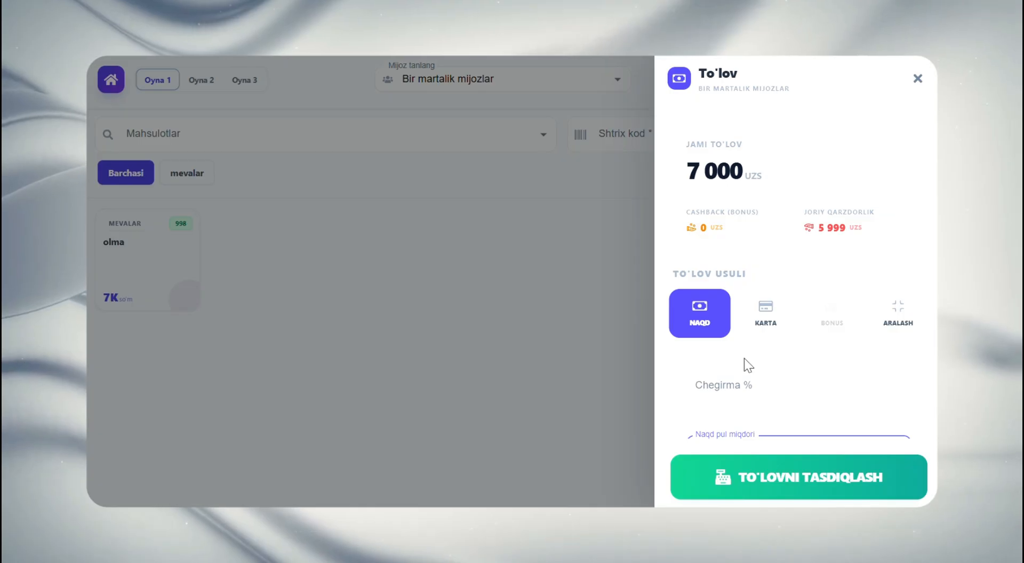
pyautogui.scroll(-1, 744, 358)
pyautogui.write('000')
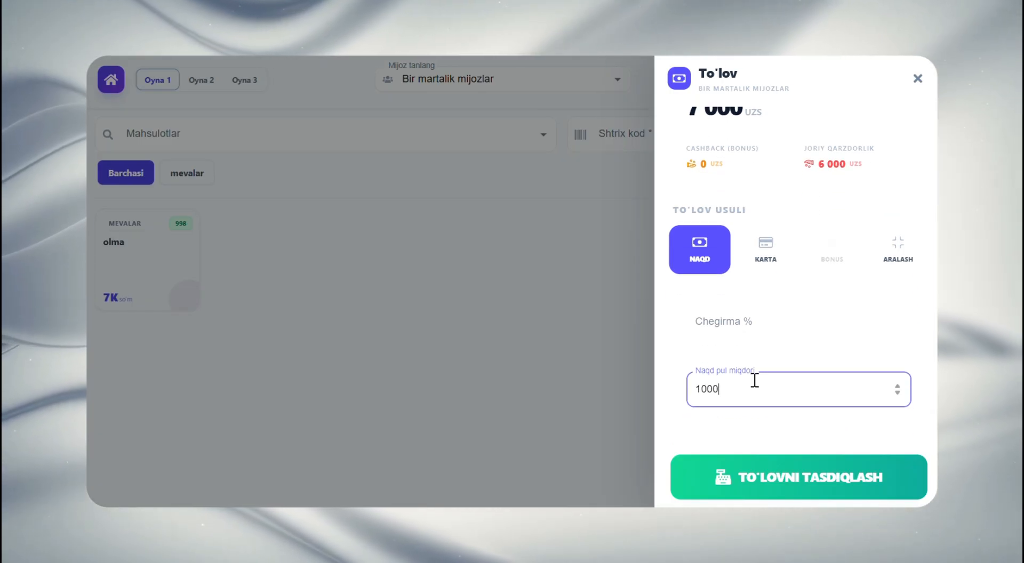
pyautogui.click(711, 353)
pyautogui.scroll(1, 711, 353)
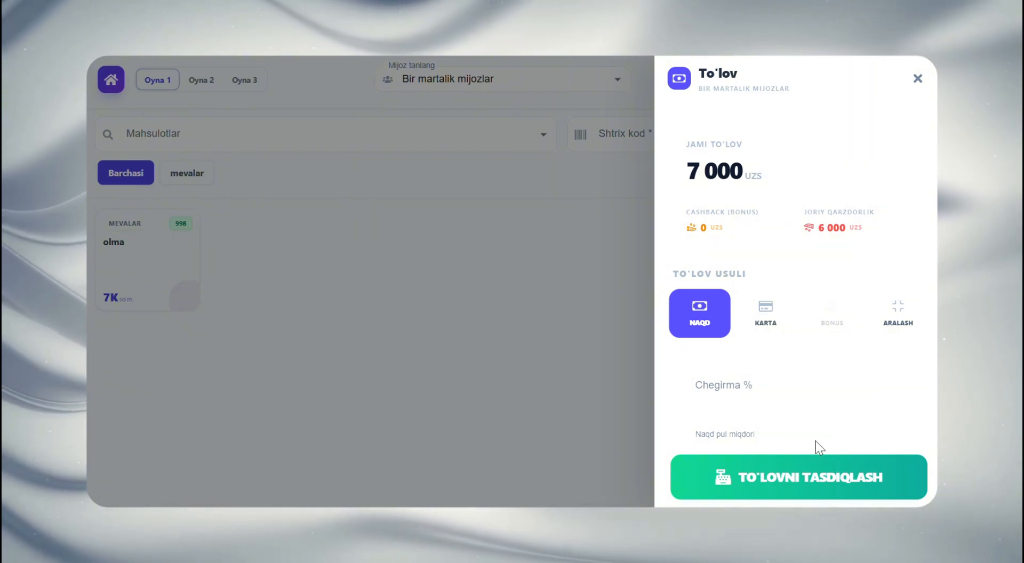
pyautogui.click(816, 476)
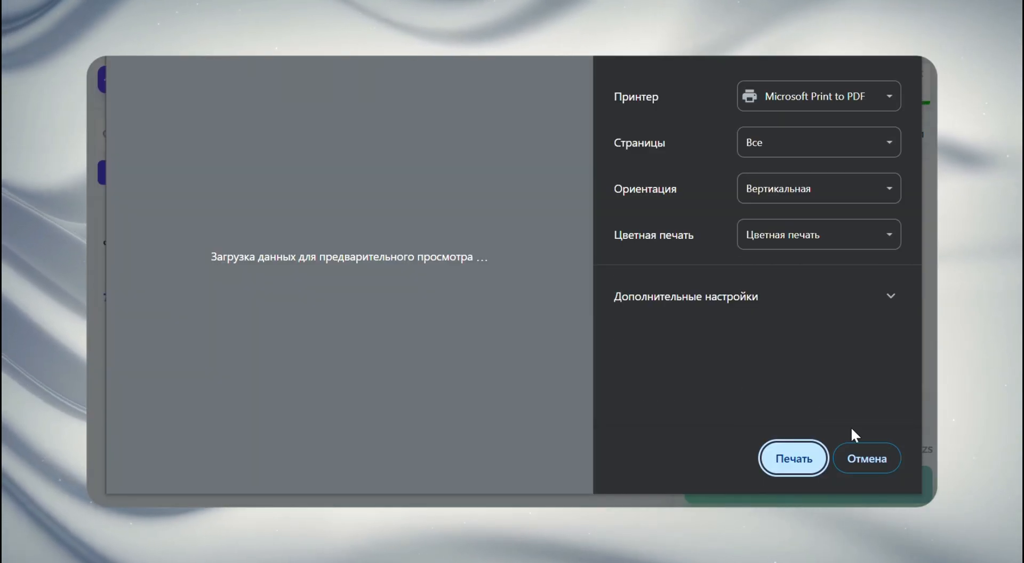
pyautogui.click(878, 457)
# Leave POS Terminal and open Qarzlar from the dashboard to check the debt left by the partial payment
pyautogui.click(119, 82)
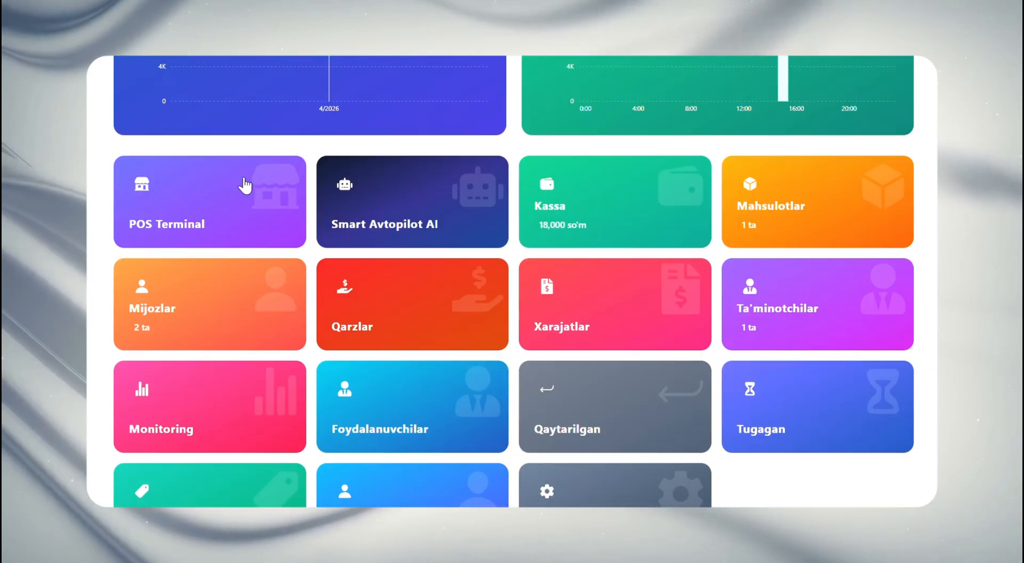
pyautogui.click(425, 302)
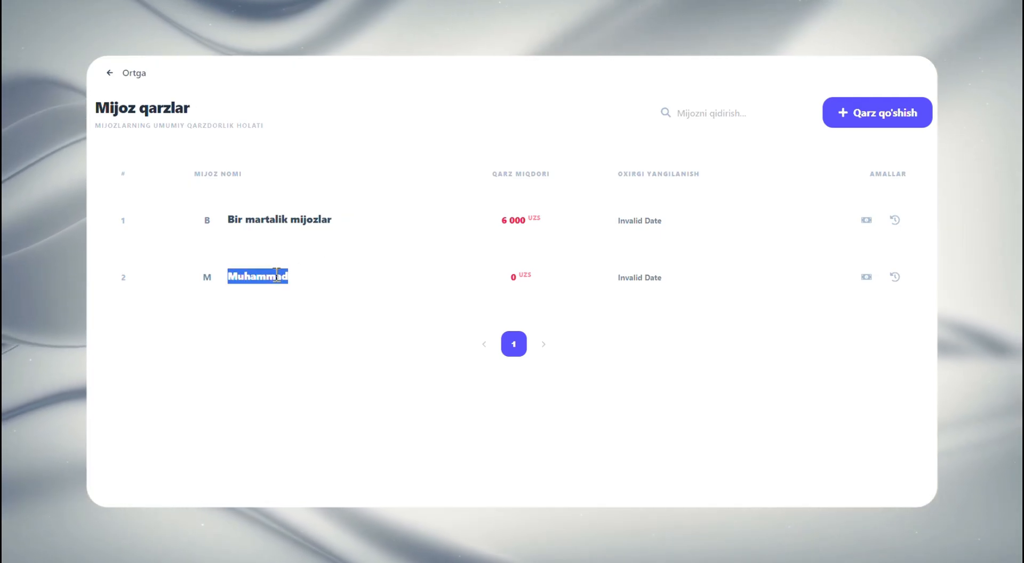
pyautogui.click(501, 275)
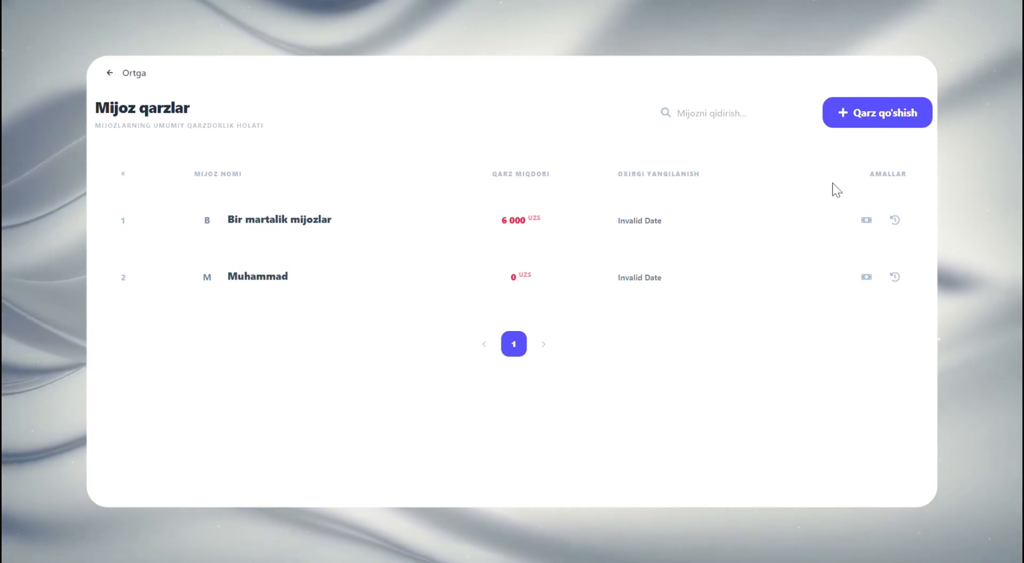
# Return to the dashboard, look over its charts and tiles, and open the Xarajatlar page
pyautogui.click(128, 73)
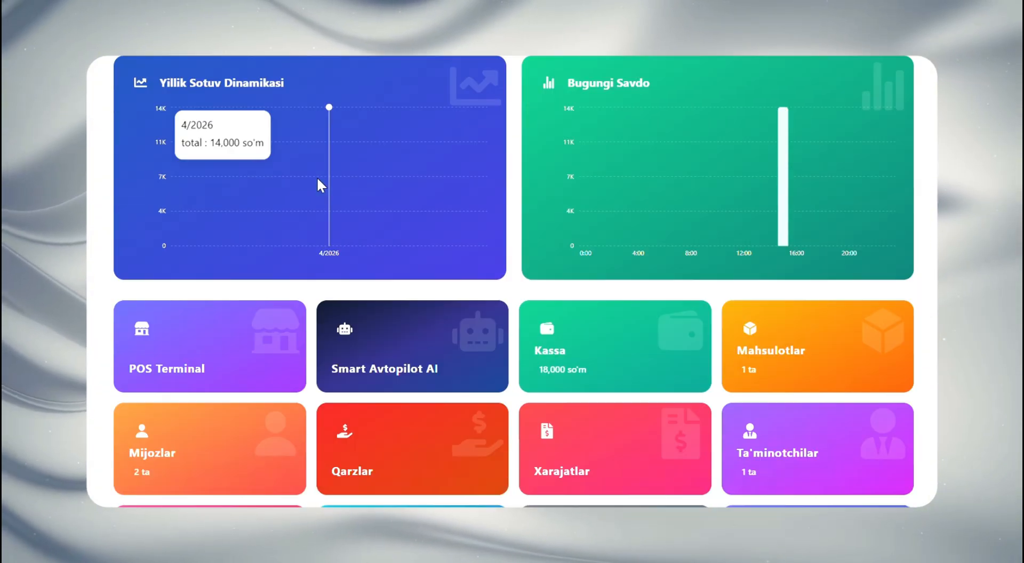
pyautogui.scroll(-1, 318, 183)
pyautogui.scroll(3, 629, 359)
pyautogui.scroll(-3, 623, 364)
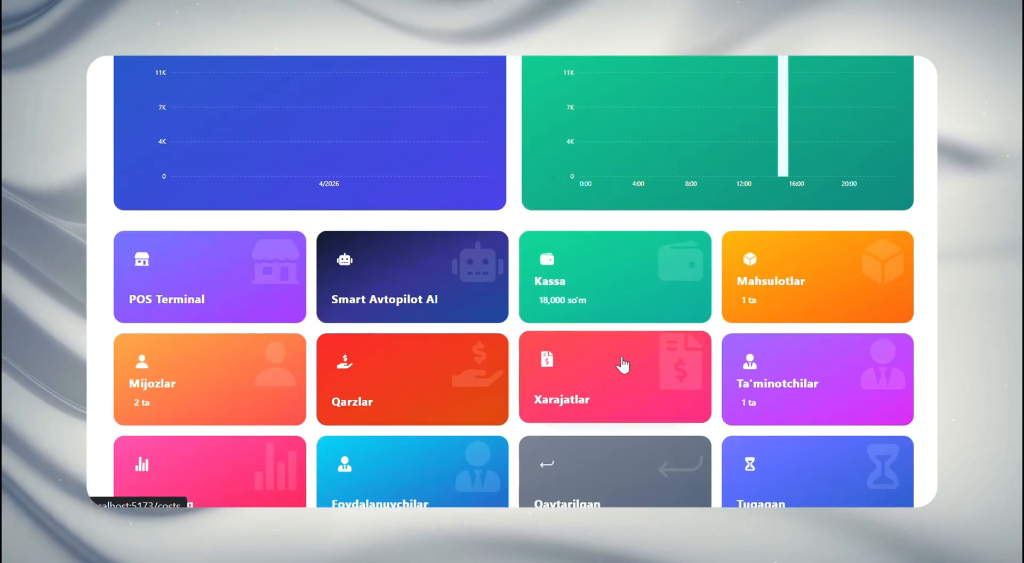
pyautogui.click(597, 378)
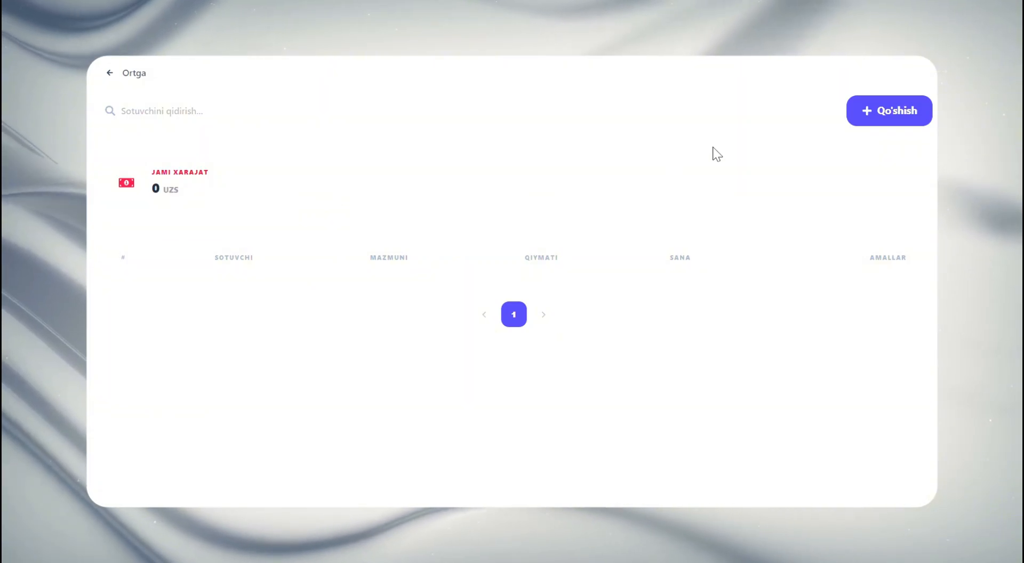
# Add a new expense with the note "tushlik", an amount of 1000 and payment type Naqd, and check the expense total
pyautogui.click(864, 113)
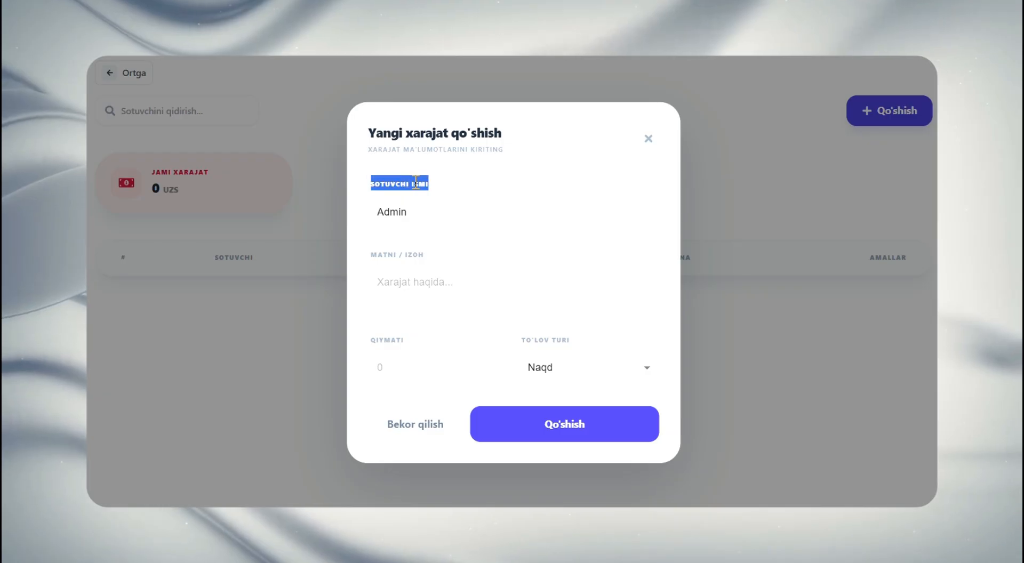
pyautogui.click(488, 278)
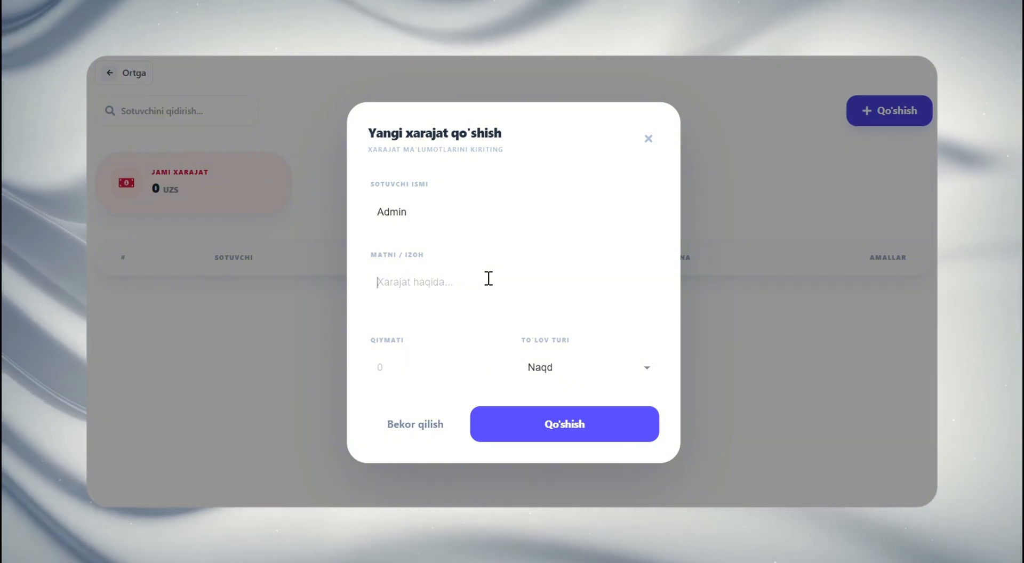
pyautogui.write('tushlik')
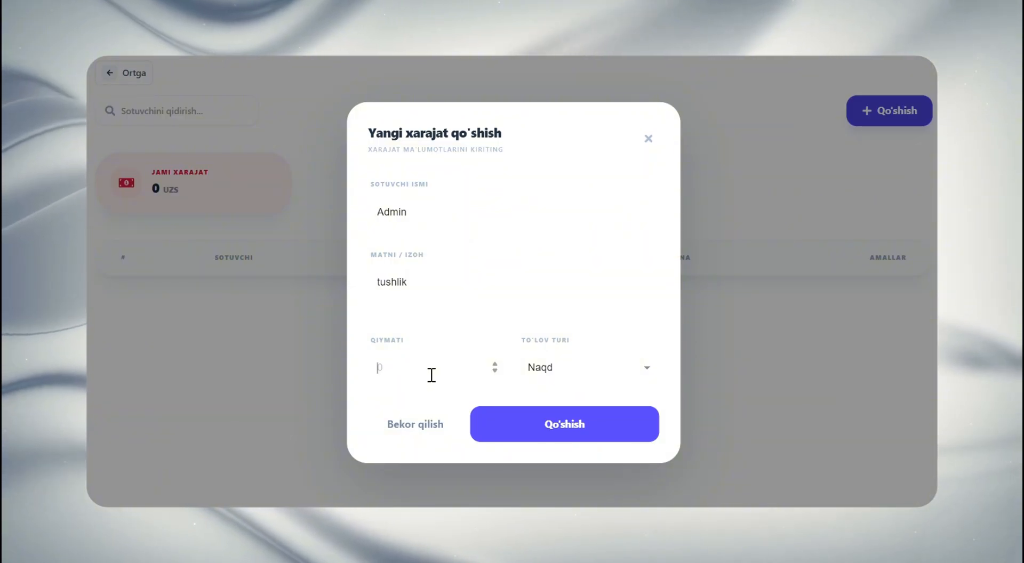
pyautogui.write('100')
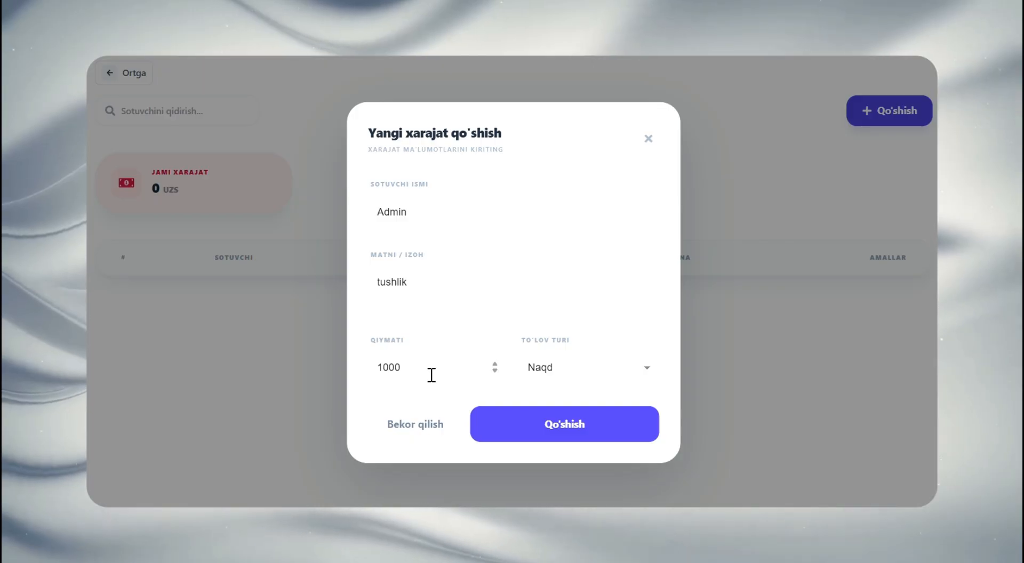
pyautogui.write('0')
pyautogui.click(545, 424)
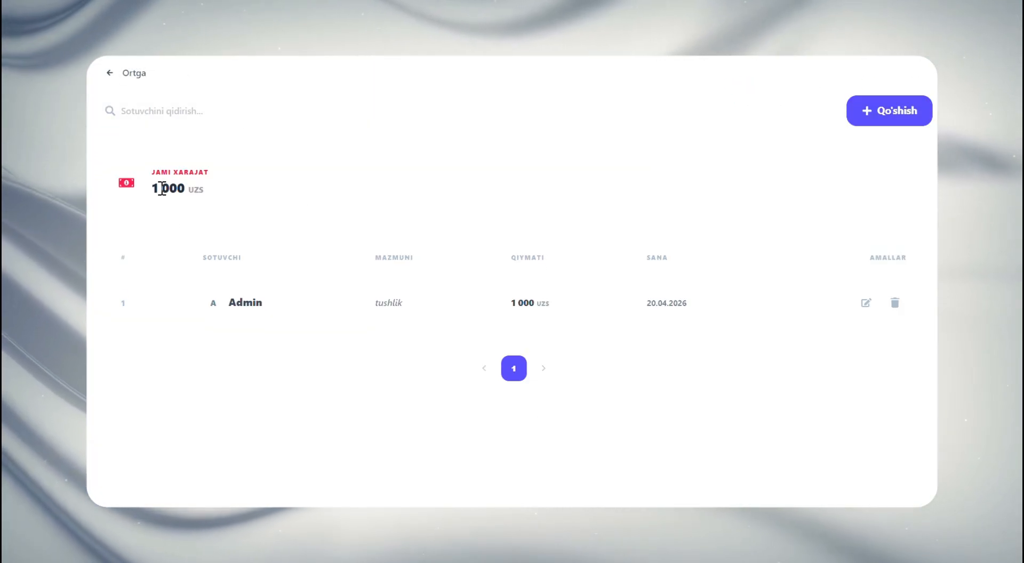
pyautogui.moveTo(152, 188); pyautogui.dragTo(187, 188)
pyautogui.click(183, 189)
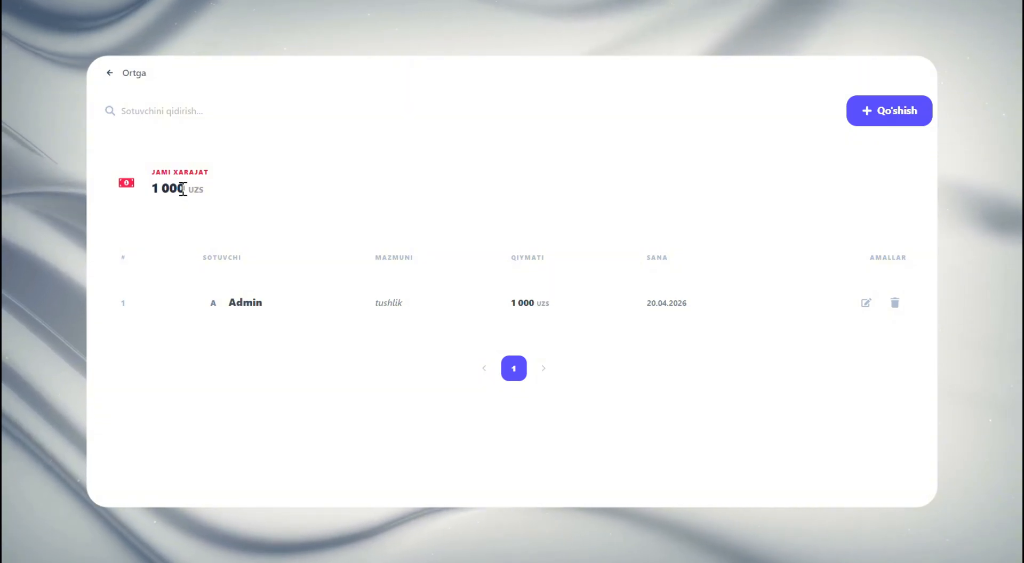
# Return to the dashboard, open Kassa and check the tushlik expense in the O'tkazmalar tarixi list
pyautogui.click(123, 73)
pyautogui.scroll(-3, 376, 363)
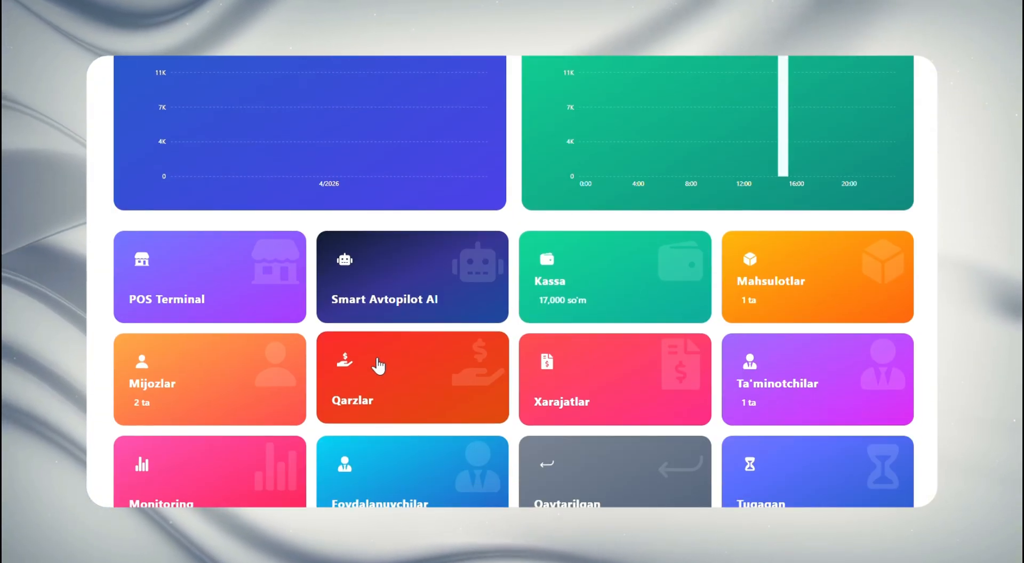
pyautogui.click(584, 300)
pyautogui.scroll(-3, 266, 292)
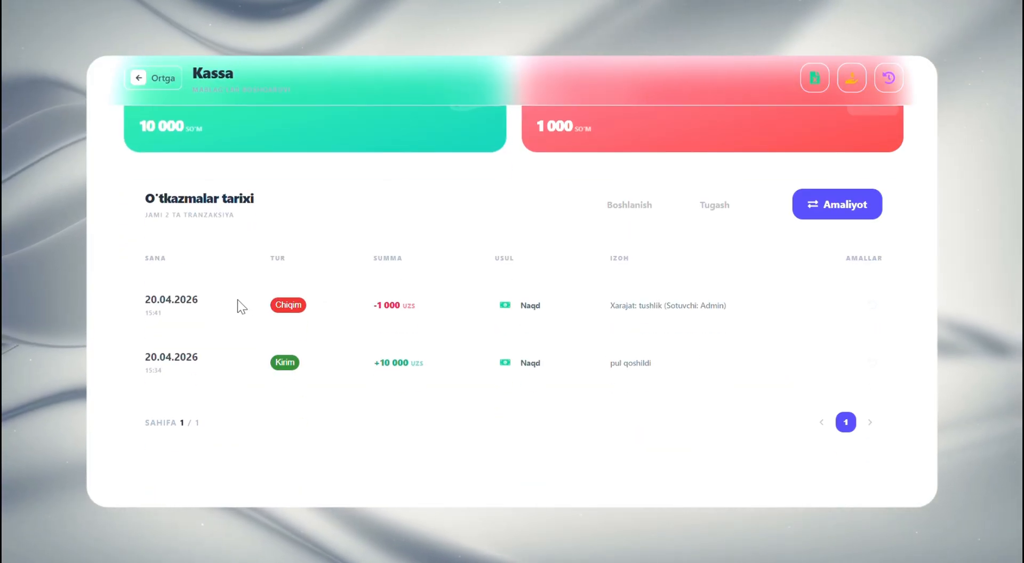
pyautogui.moveTo(378, 304); pyautogui.dragTo(408, 303)
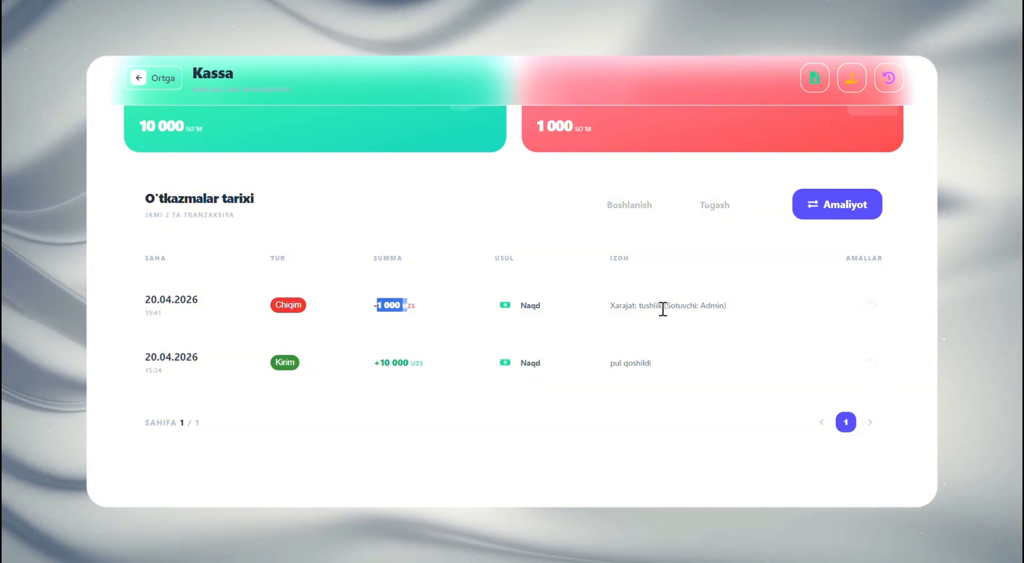
pyautogui.click(626, 304)
pyautogui.scroll(3, 193, 189)
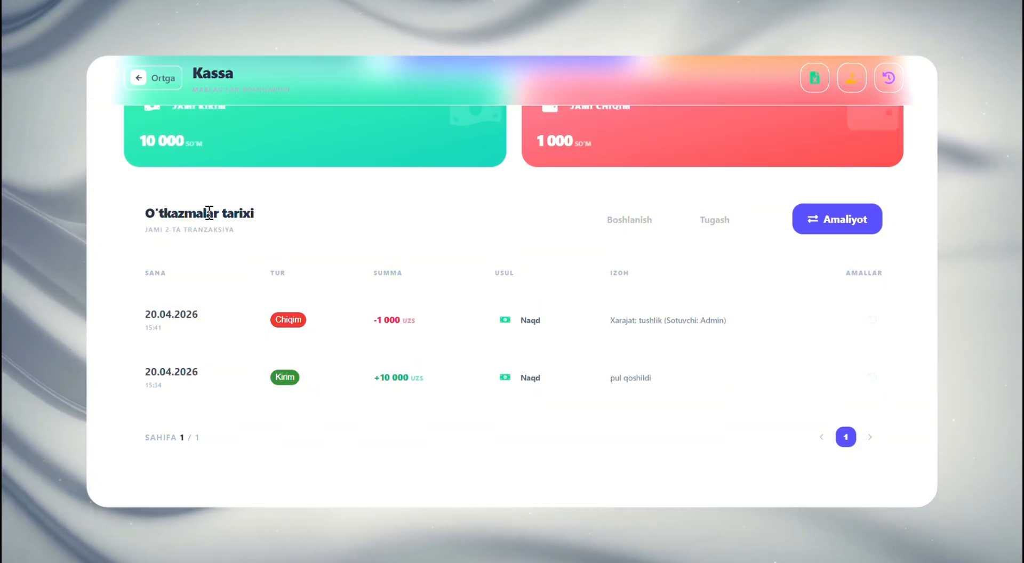
# Leave Kassa, look over the dashboard tiles and open the Monitoring page
pyautogui.click(148, 80)
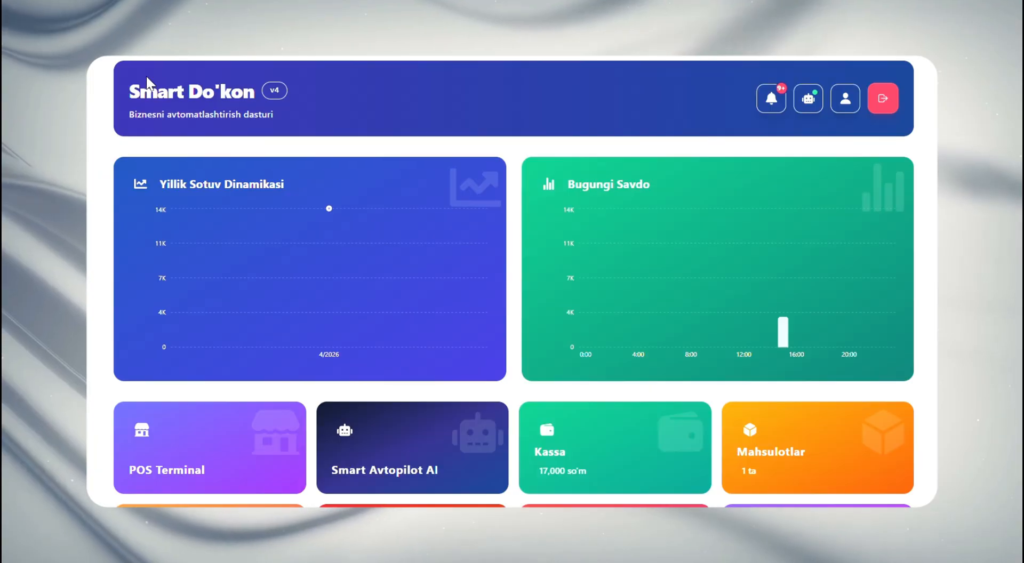
pyautogui.moveTo(397, 231)
pyautogui.scroll(-5, 398, 230)
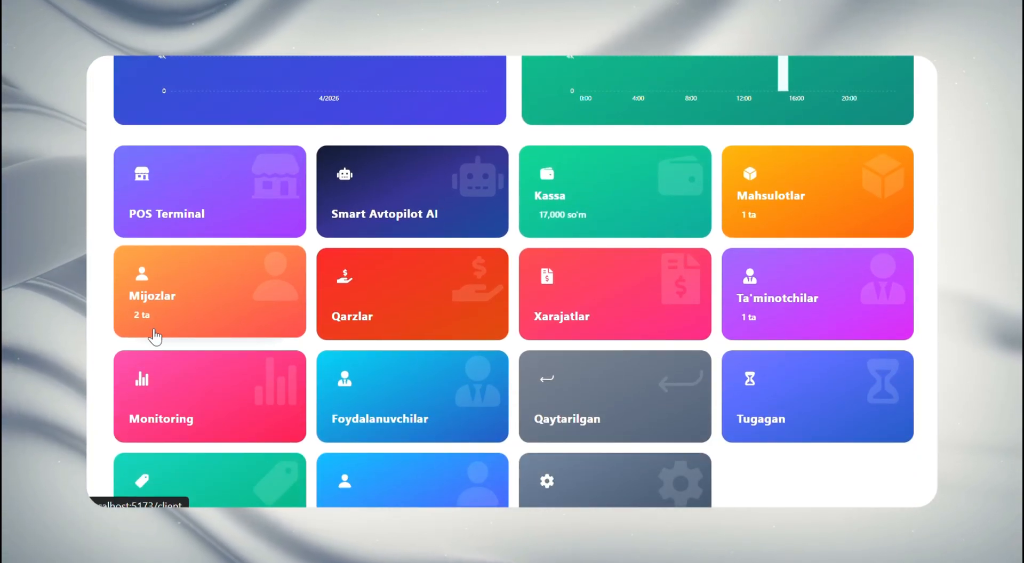
pyautogui.scroll(-2, 453, 335)
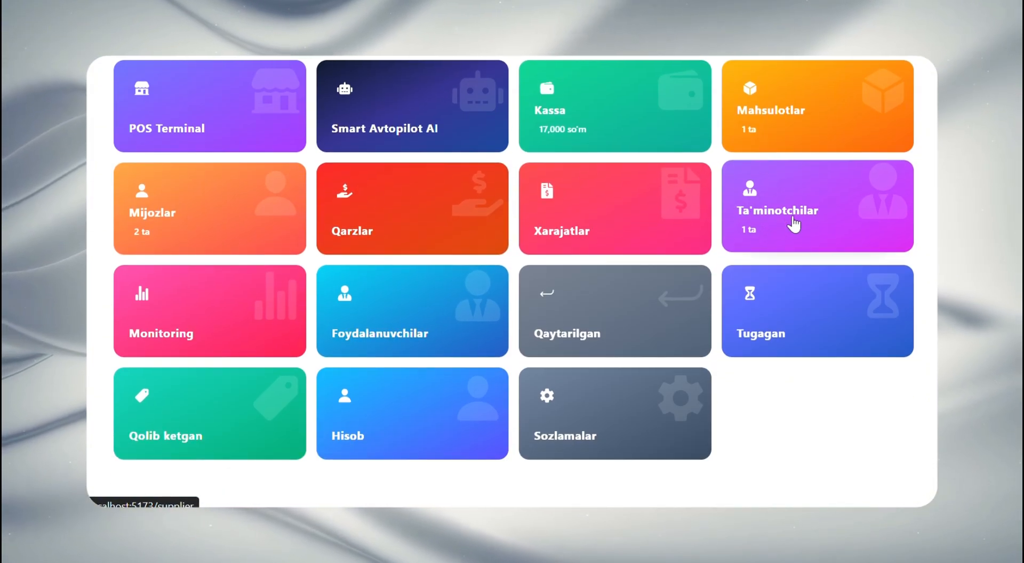
pyautogui.click(170, 327)
# Examine the Monitoring page's revenue and profit totals, date filter, best-selling products chart and profit margin charts
pyautogui.scroll(-3, 187, 280)
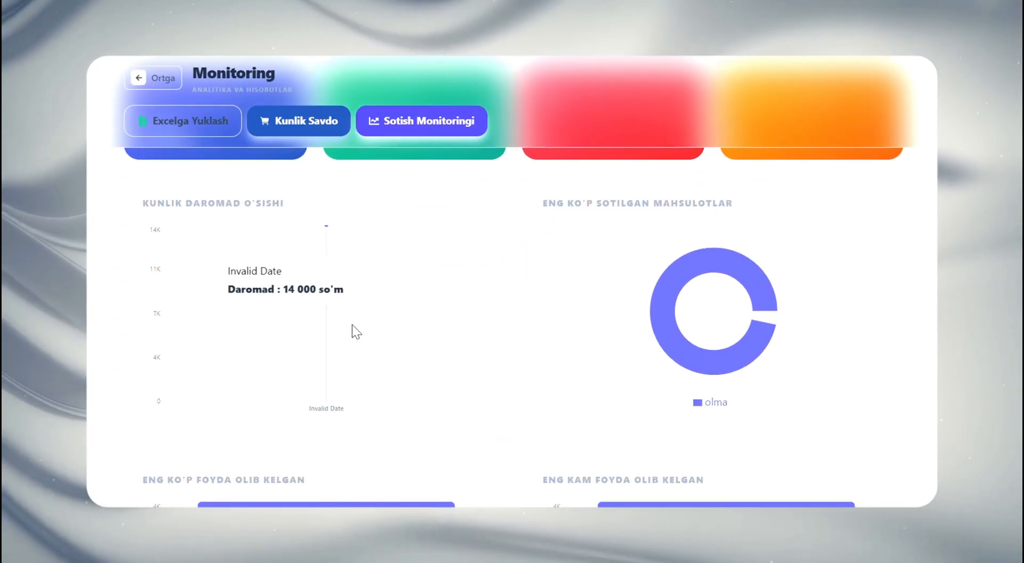
pyautogui.scroll(3, 567, 304)
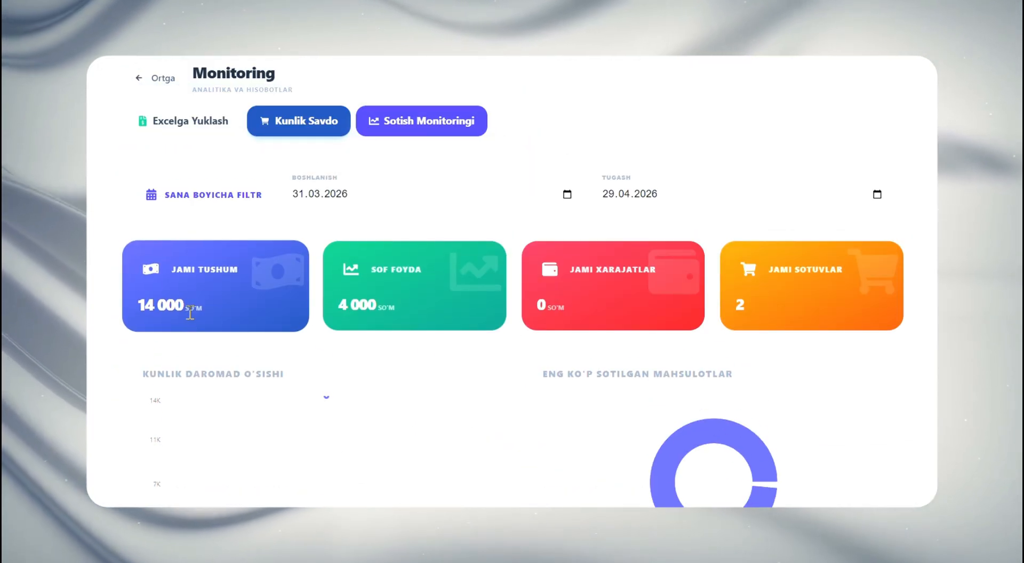
pyautogui.doubleClick(347, 307)
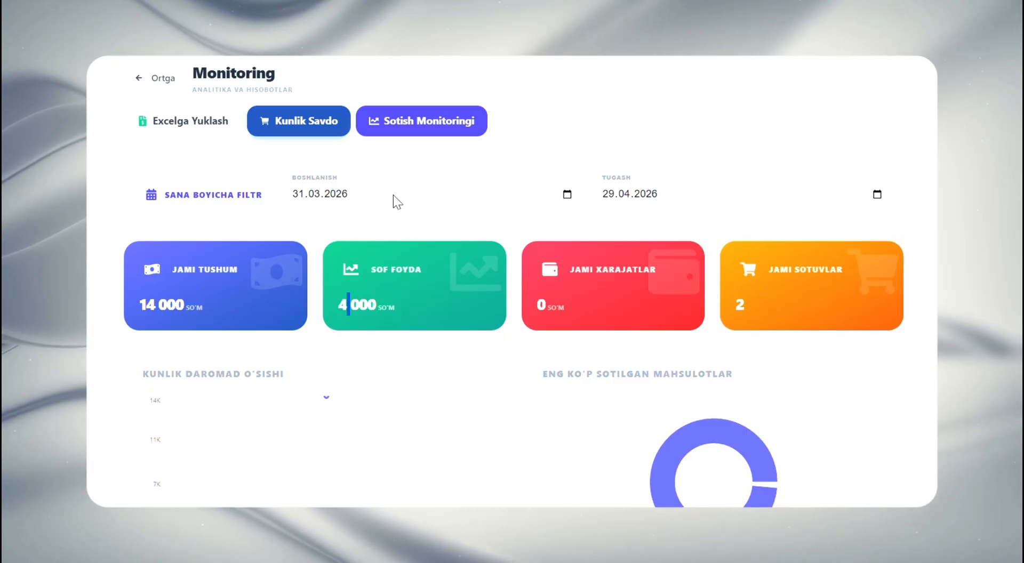
pyautogui.click(659, 196)
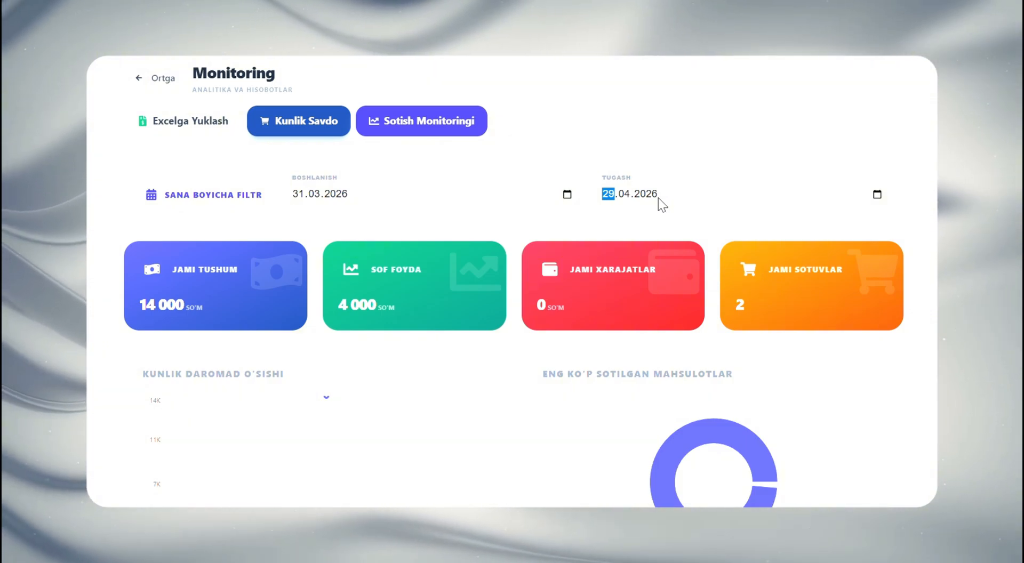
pyautogui.scroll(-6, 662, 197)
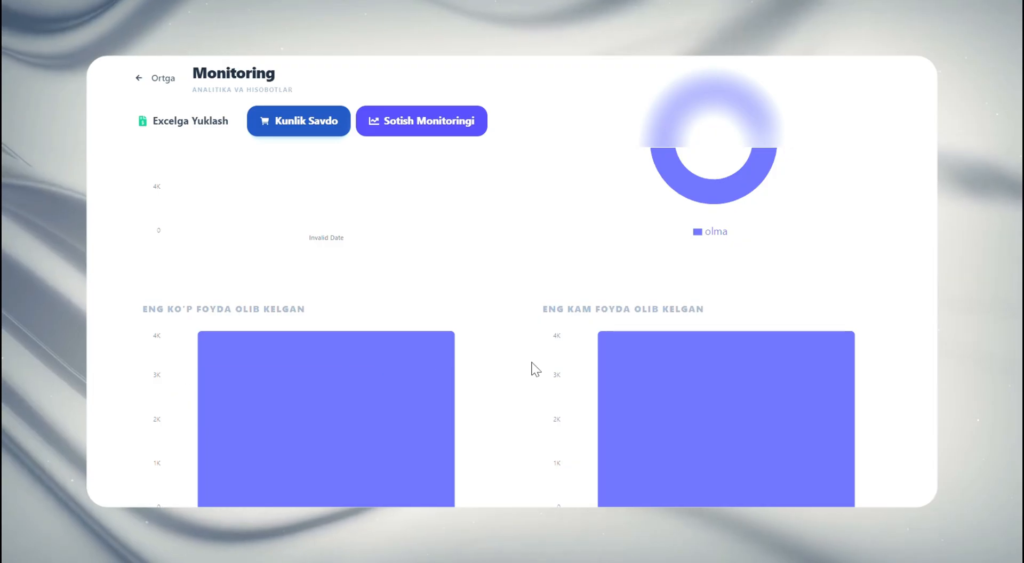
pyautogui.moveTo(601, 368)
pyautogui.scroll(-7, 600, 369)
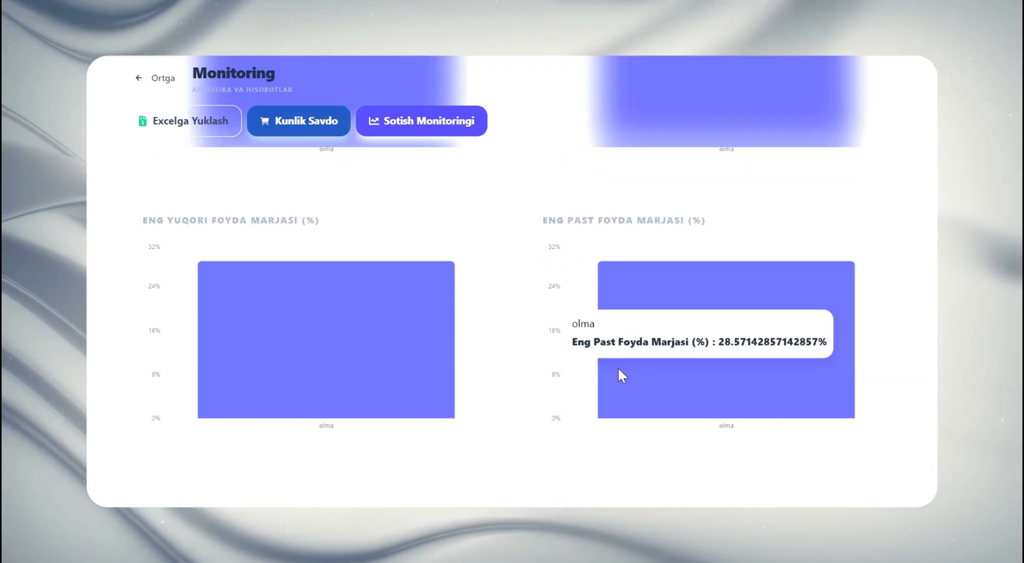
pyautogui.scroll(12, 384, 357)
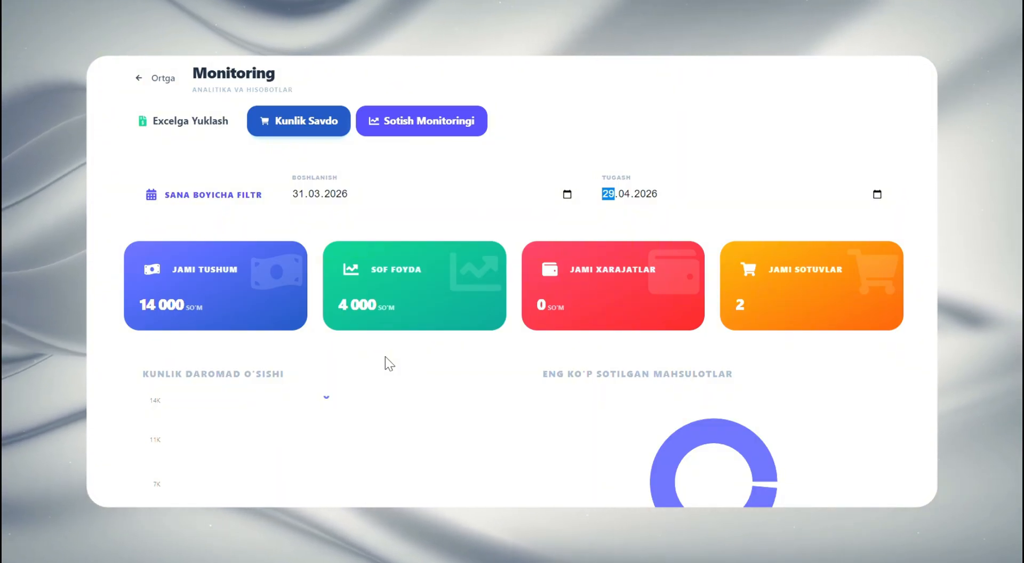
# Return to the dashboard and open the Sotuvchilar list under Foydalanuvchilar
pyautogui.click(163, 80)
pyautogui.scroll(-5, 697, 315)
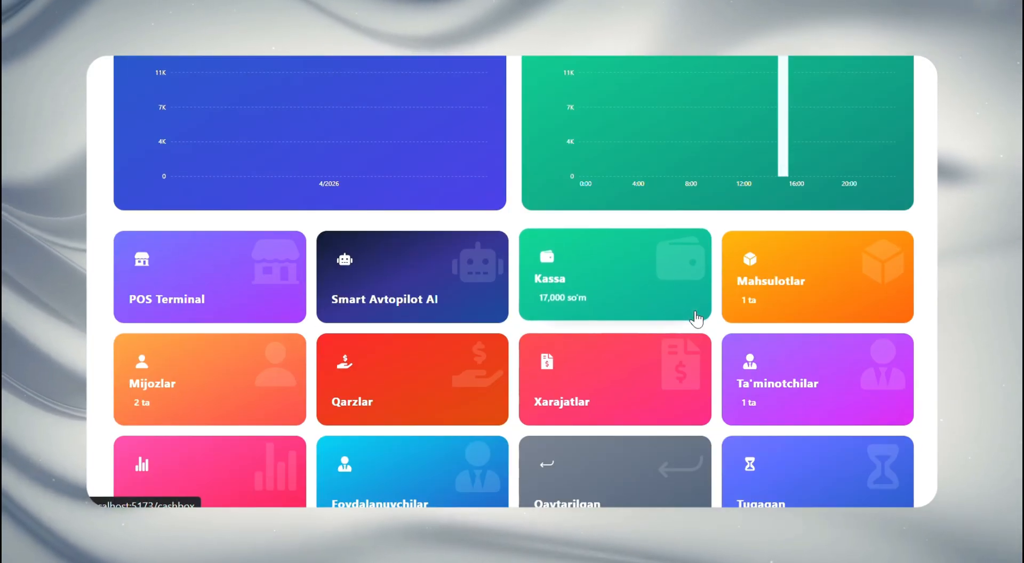
pyautogui.scroll(-2, 446, 393)
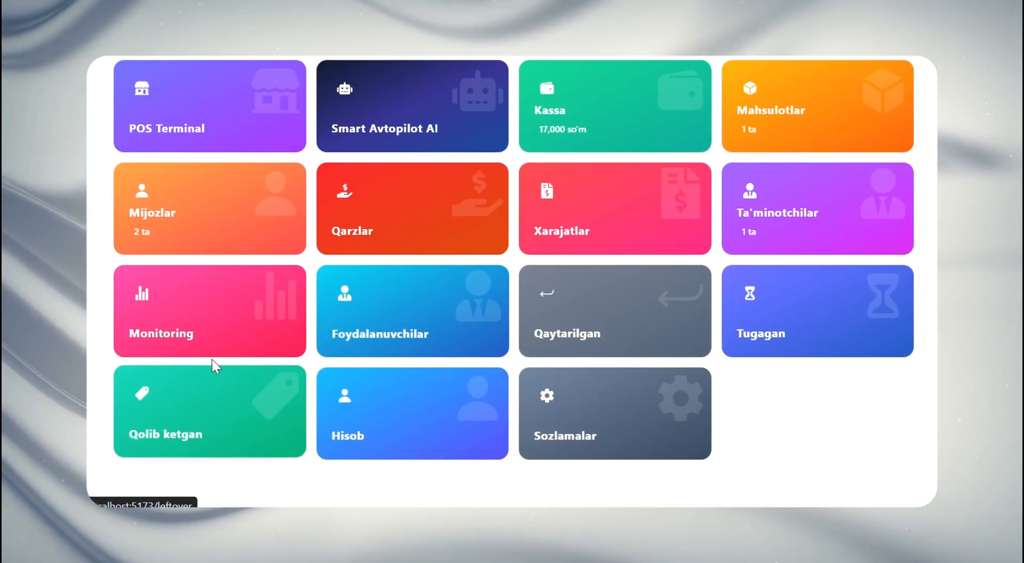
pyautogui.click(420, 309)
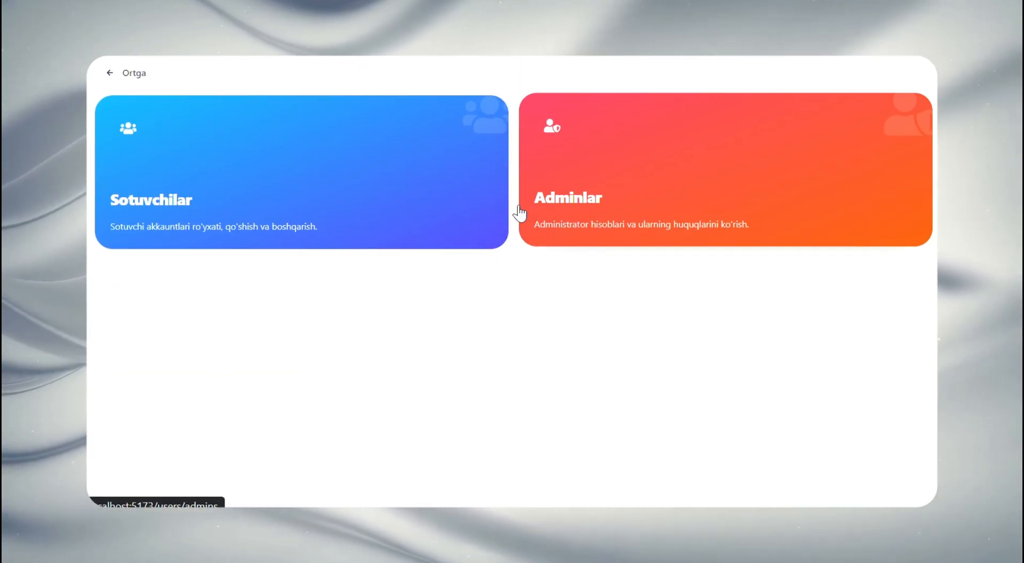
pyautogui.click(403, 211)
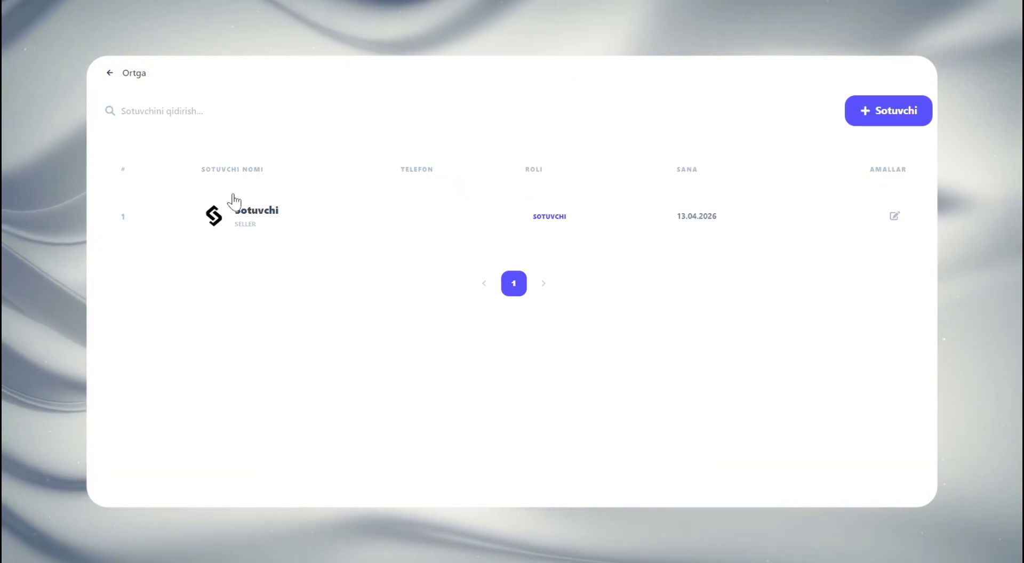
# Open the new seller form, look over its phone, login and status fields, and cancel it
pyautogui.click(884, 121)
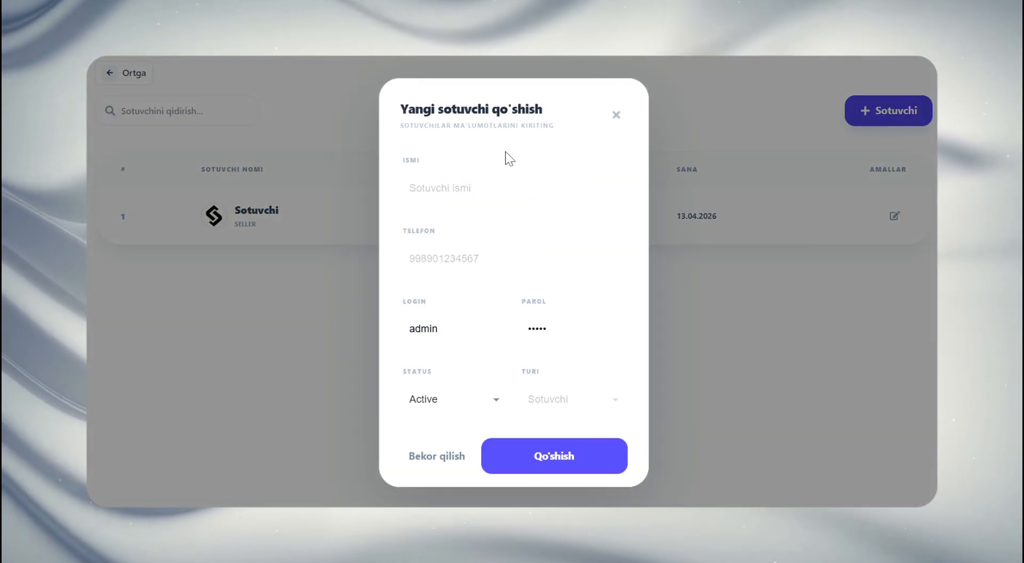
pyautogui.click(475, 267)
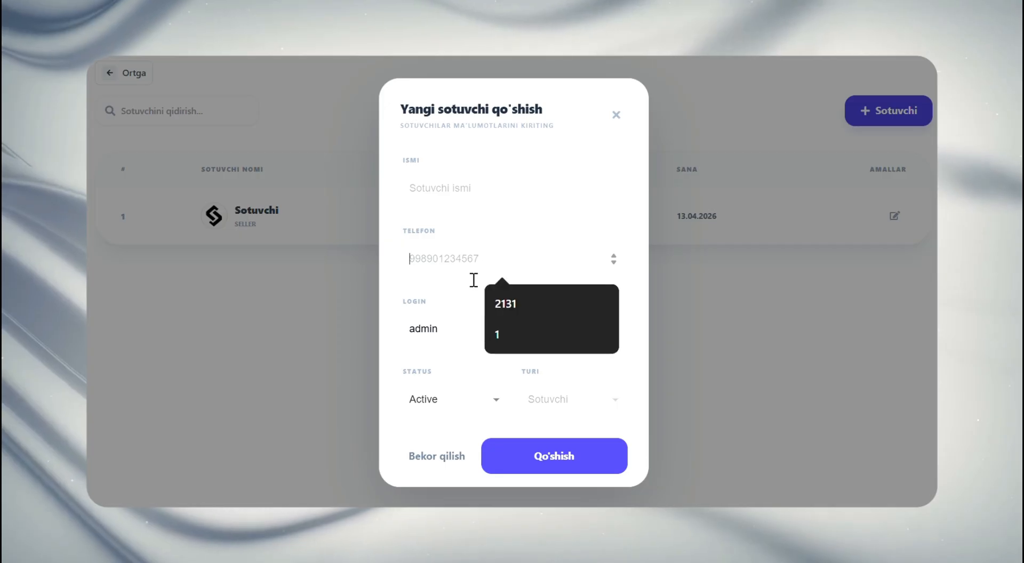
pyautogui.click(450, 333)
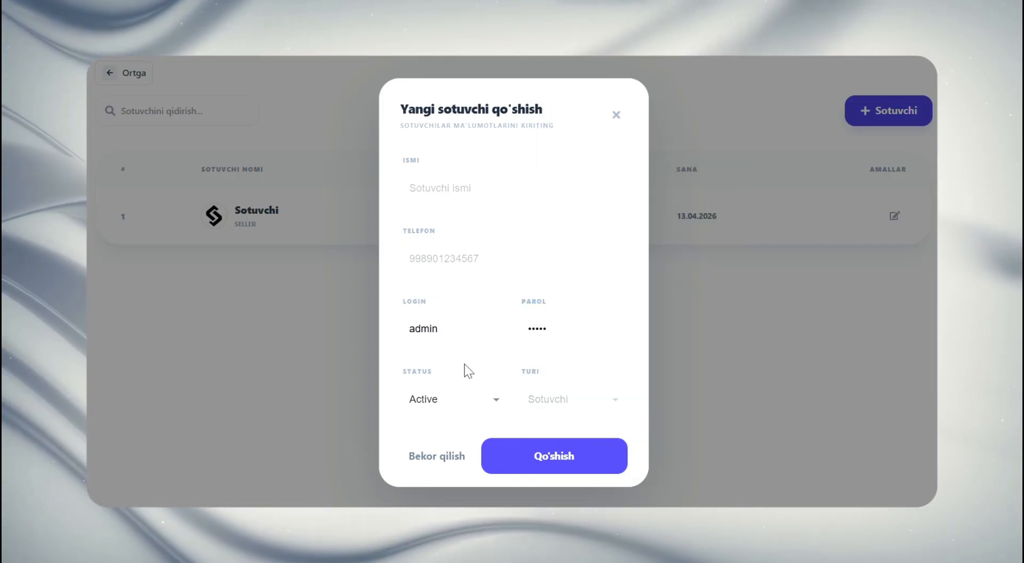
pyautogui.click(431, 457)
# Go back and open the Adminlar list, view the new admin form and close it without saving
pyautogui.click(132, 74)
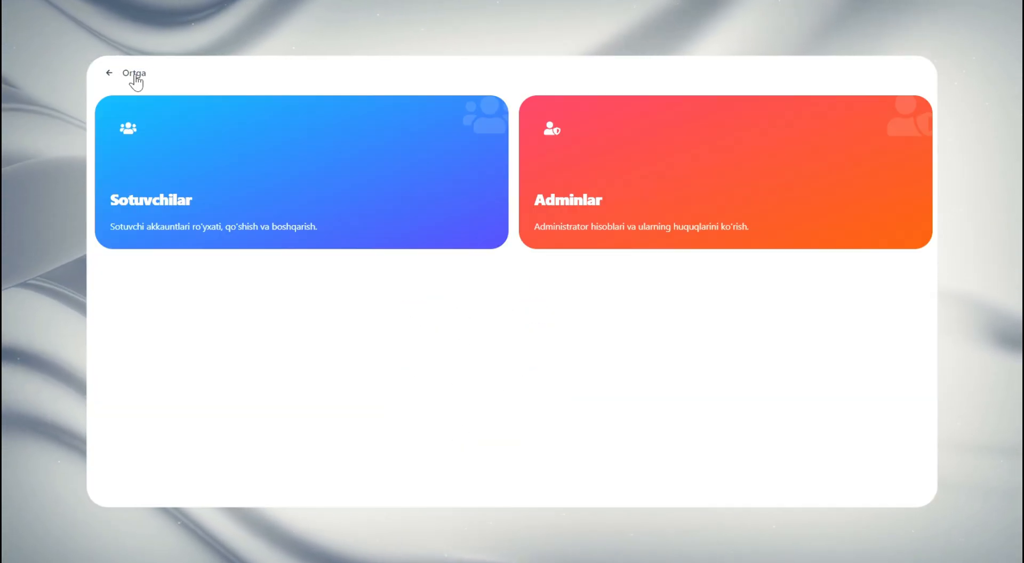
pyautogui.click(600, 212)
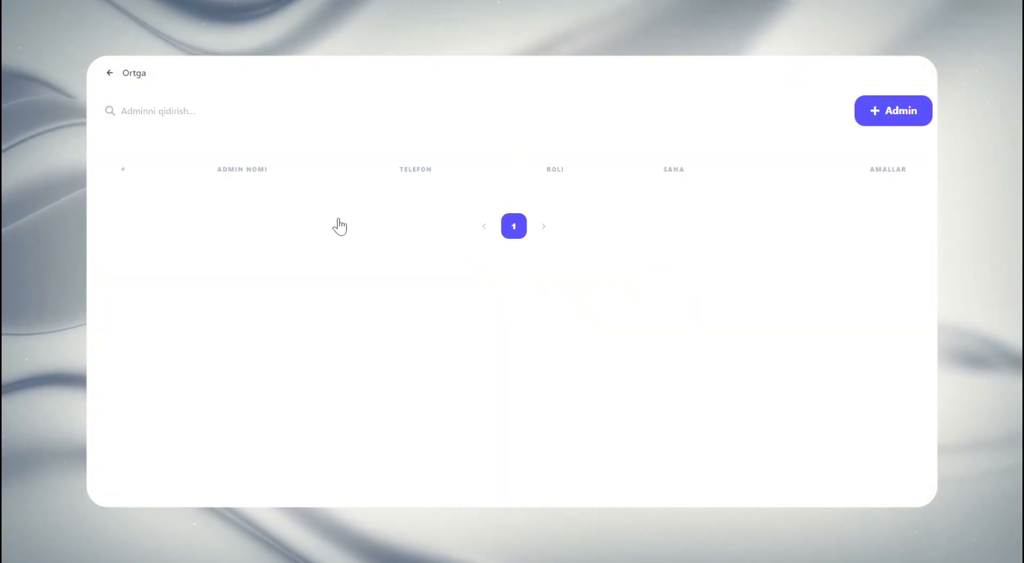
pyautogui.click(889, 113)
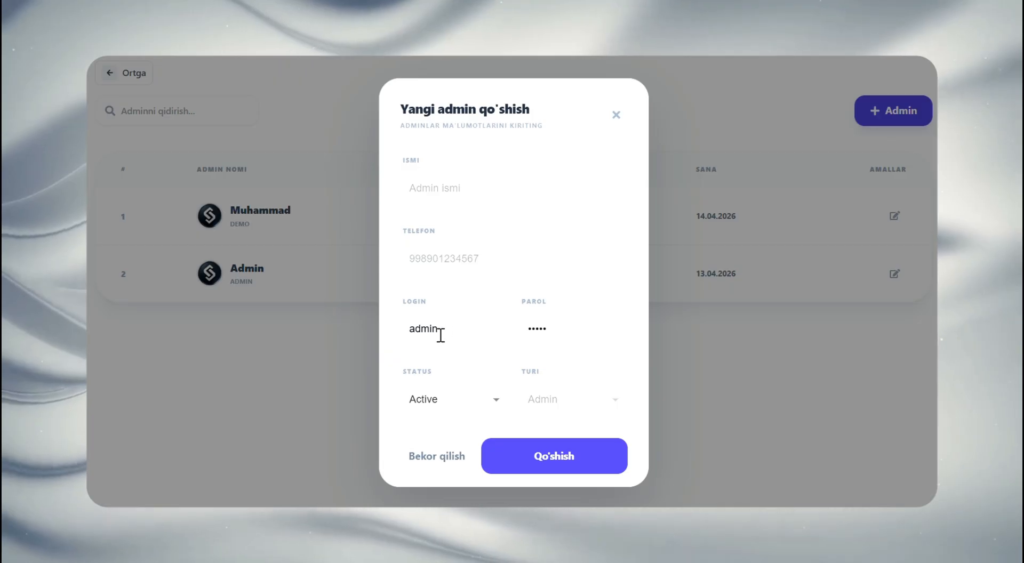
pyautogui.click(332, 395)
# Leave the user pages for the dashboard and open the Qaytarilgan page
pyautogui.click(131, 72)
pyautogui.click(125, 73)
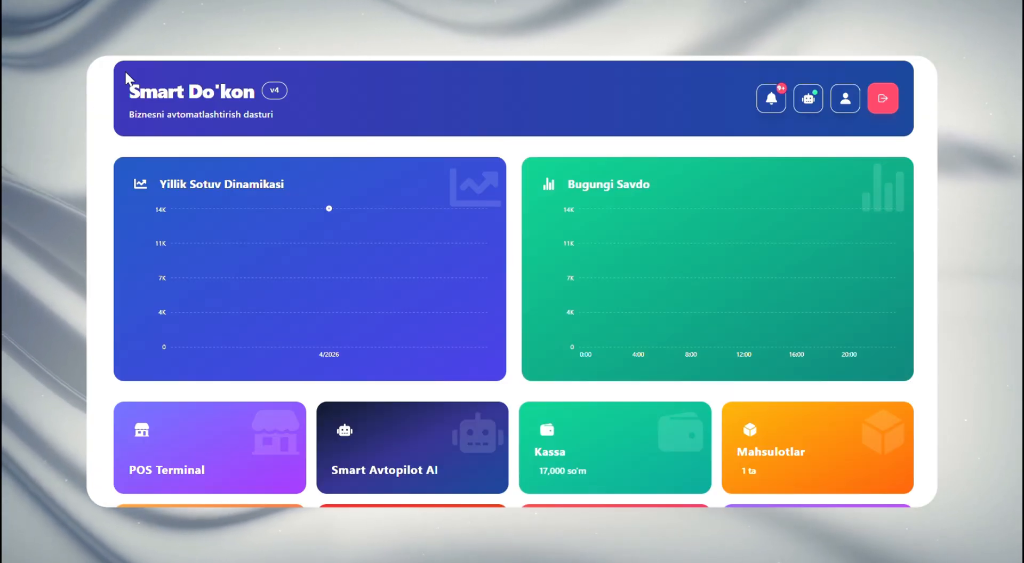
pyautogui.scroll(-6, 453, 214)
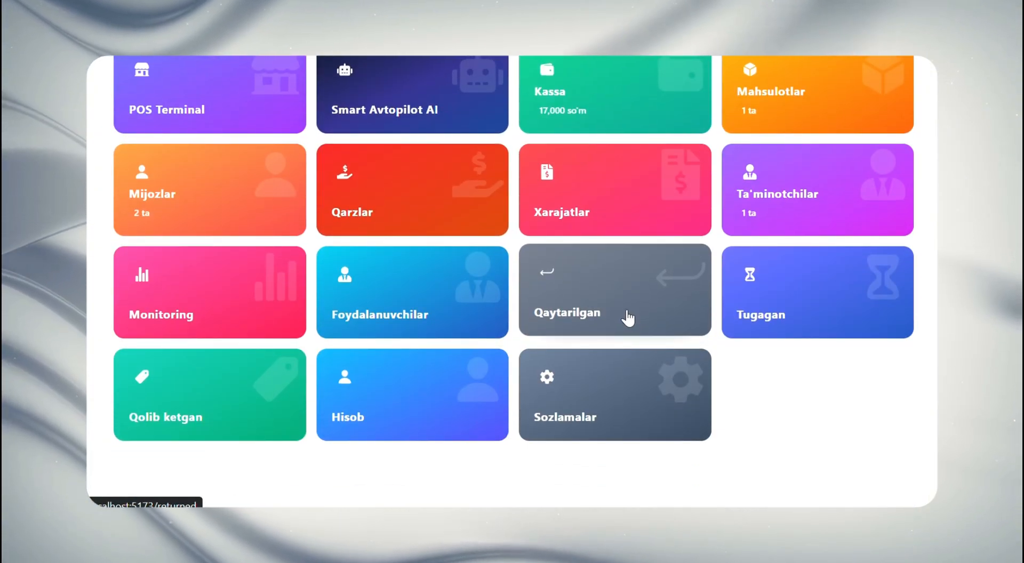
pyautogui.click(627, 318)
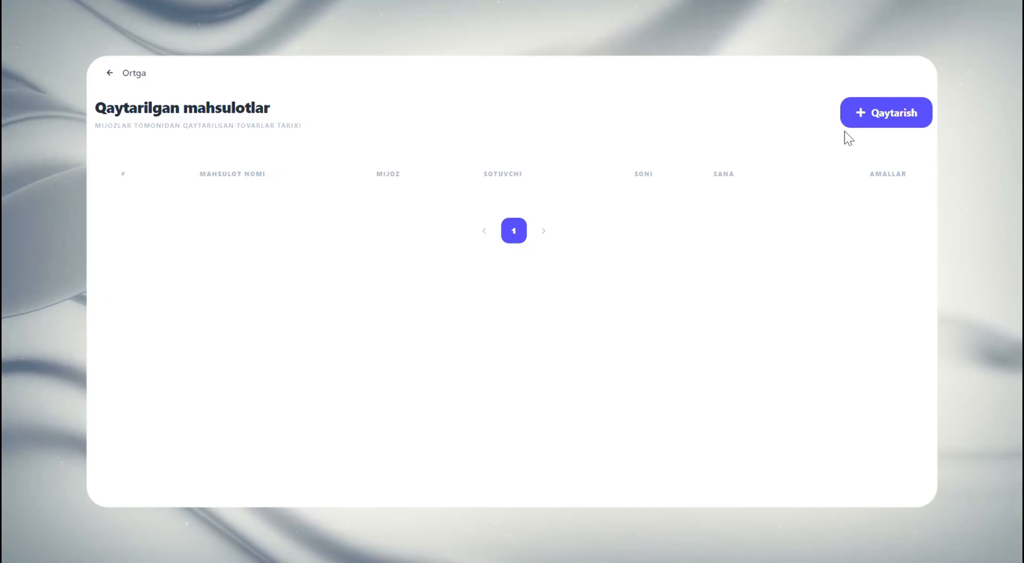
# Start a new product return for olma, choose the customer, and set the quantity to 1
pyautogui.click(853, 113)
pyautogui.click(485, 178)
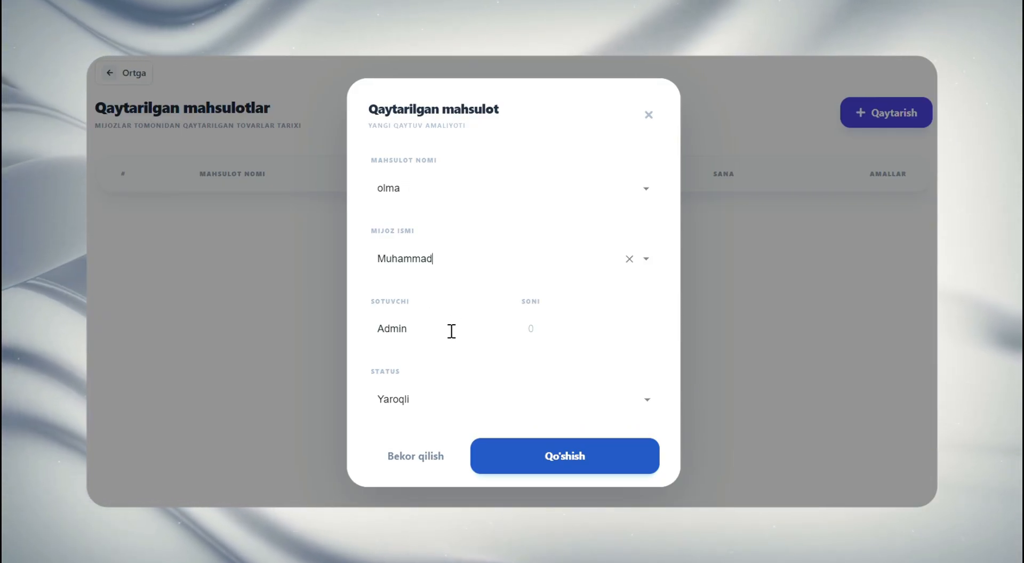
pyautogui.click(530, 330)
pyautogui.write('1')
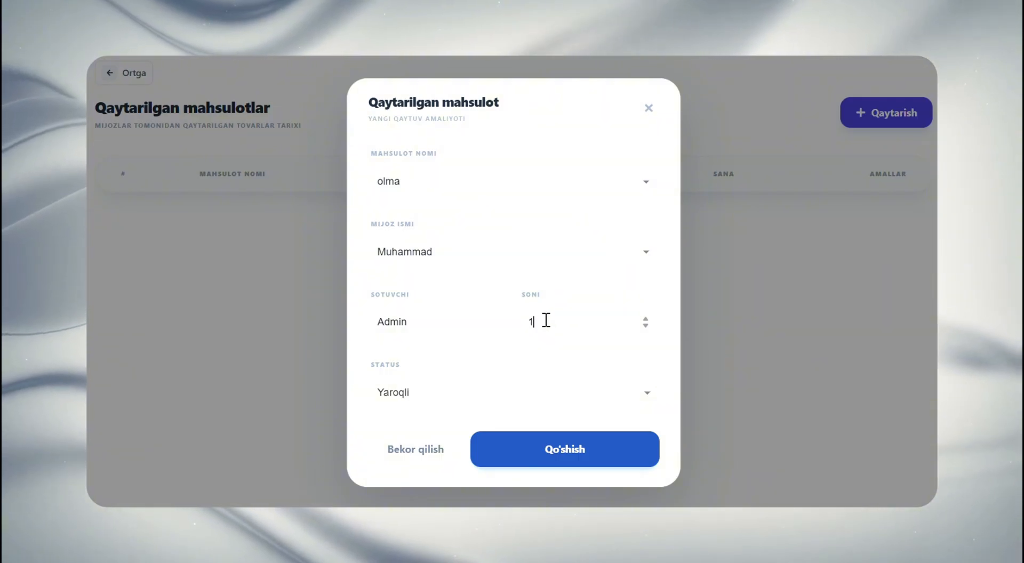
pyautogui.press('Down')
pyautogui.press('Down')
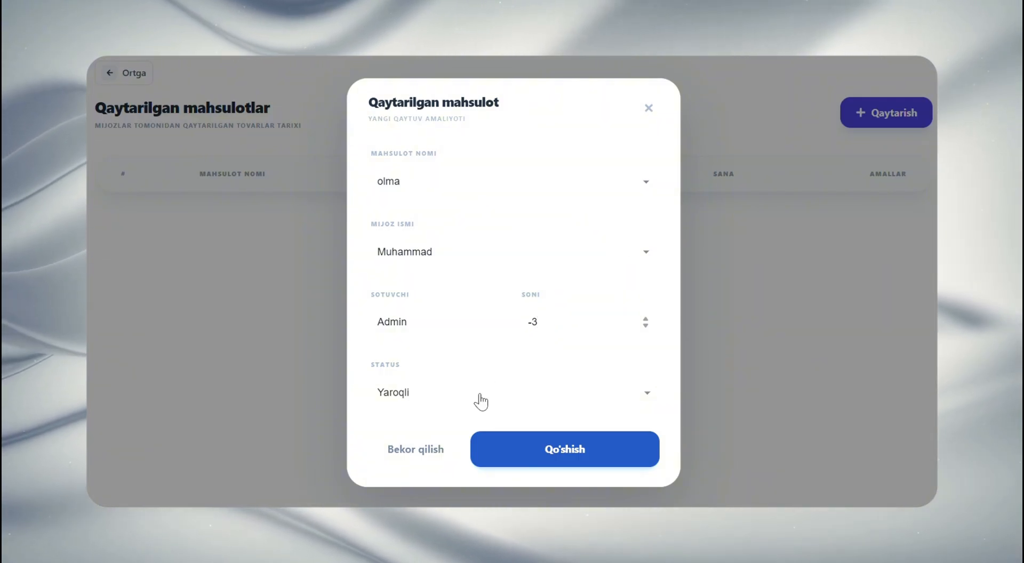
pyautogui.hotkey('ctrl', 'a')
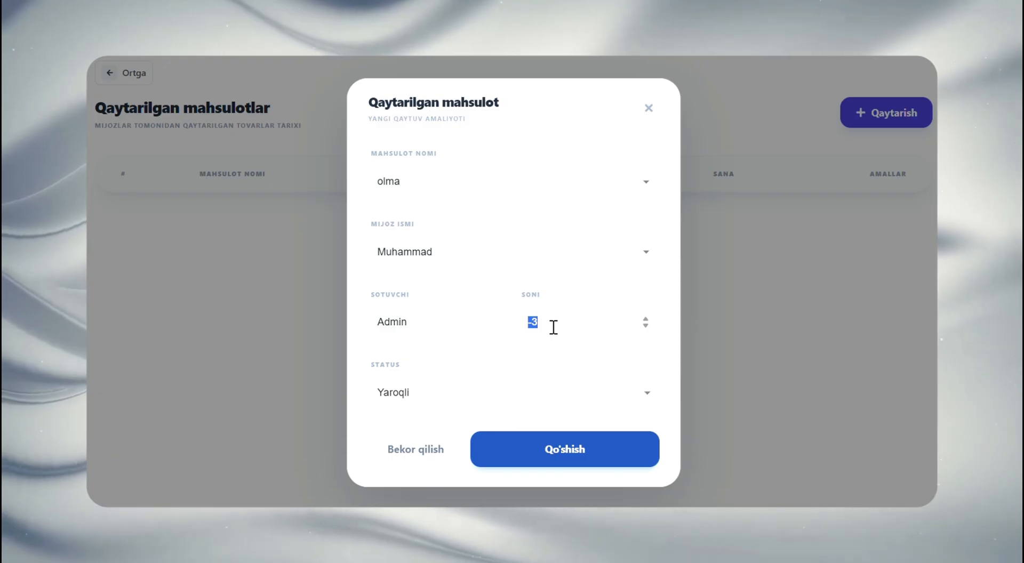
pyautogui.write('1')
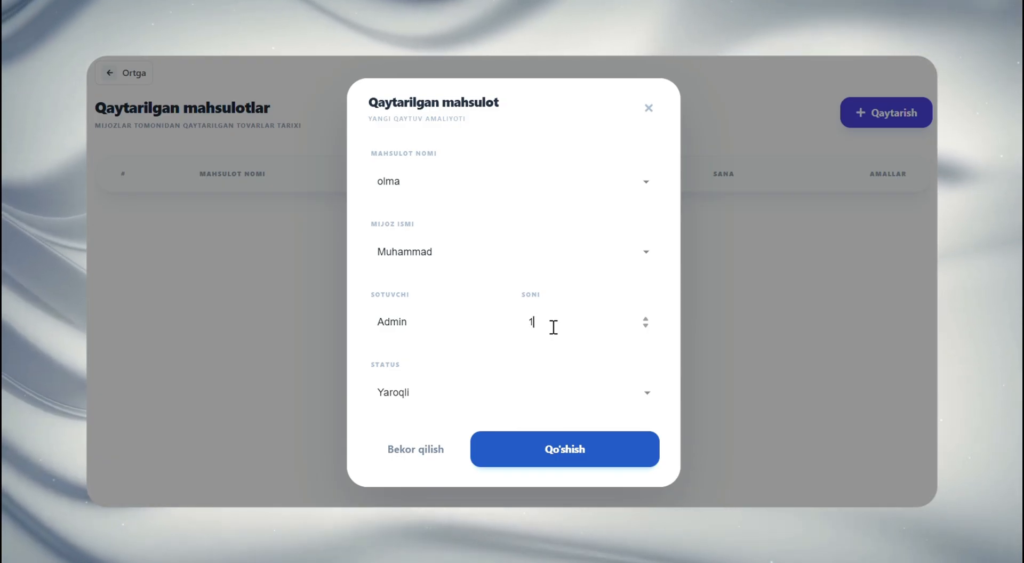
# Set the return's status to Yaroqsiz and add it to the returned products list
pyautogui.click(520, 393)
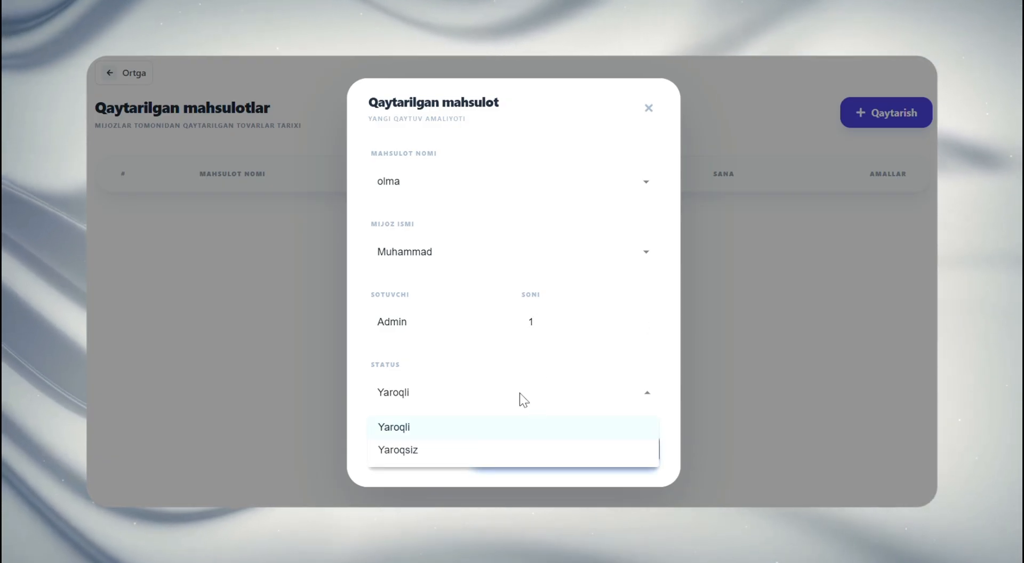
pyautogui.click(457, 454)
pyautogui.click(536, 454)
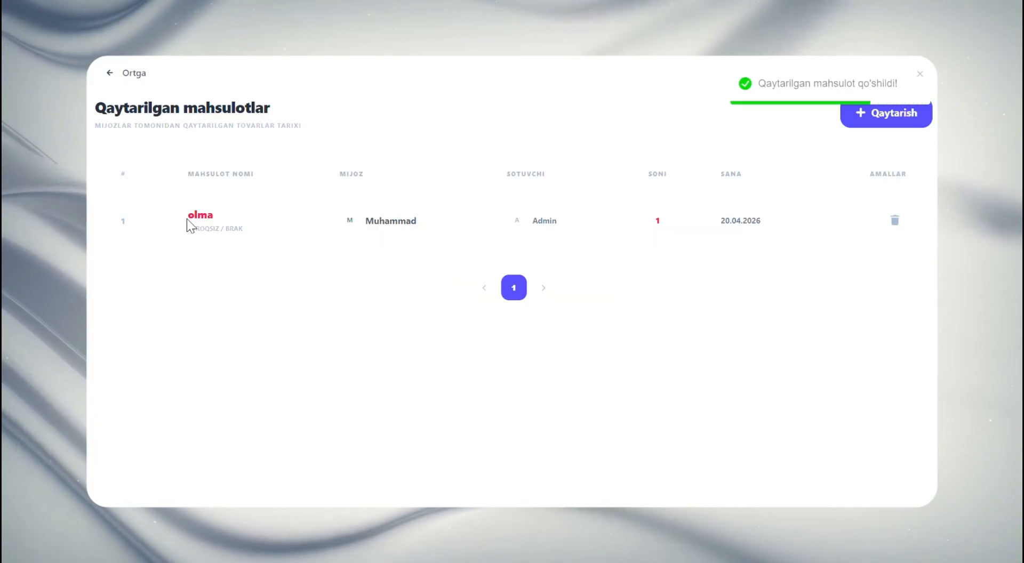
pyautogui.moveTo(192, 228); pyautogui.dragTo(233, 230)
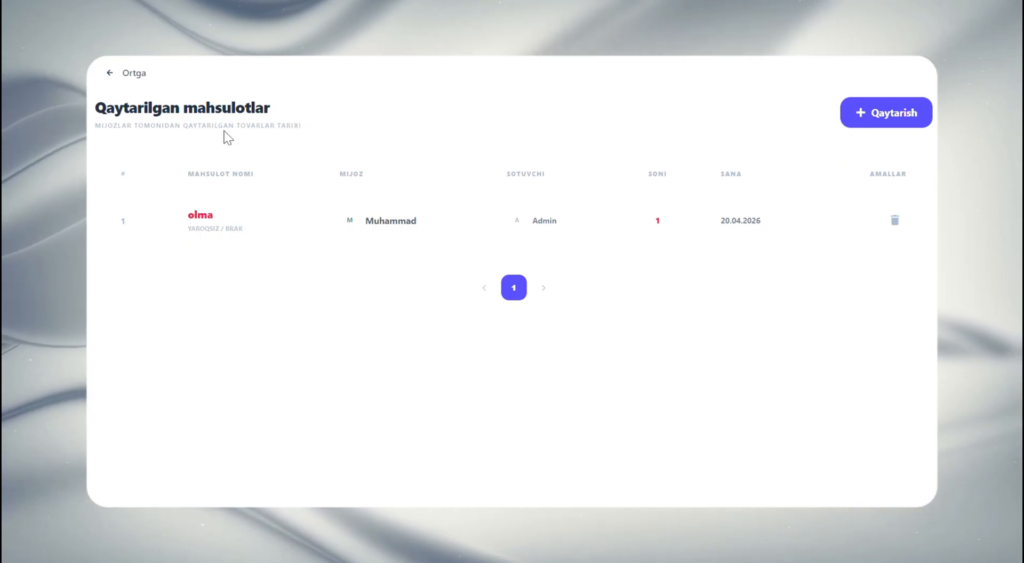
# Go back to the dashboard and open the Tugagan page of products running low
pyautogui.click(133, 73)
pyautogui.scroll(-5, 635, 259)
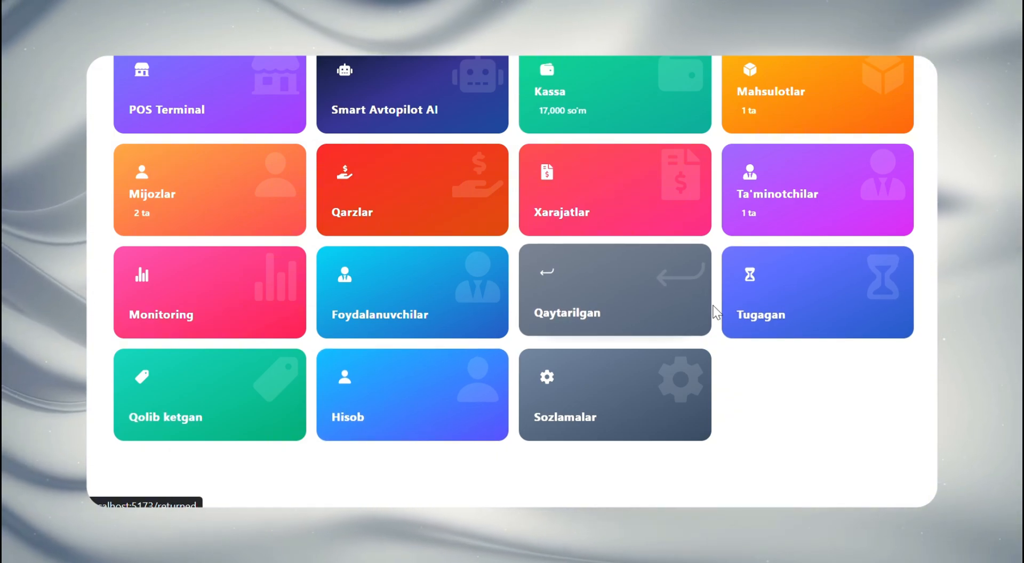
pyautogui.click(775, 291)
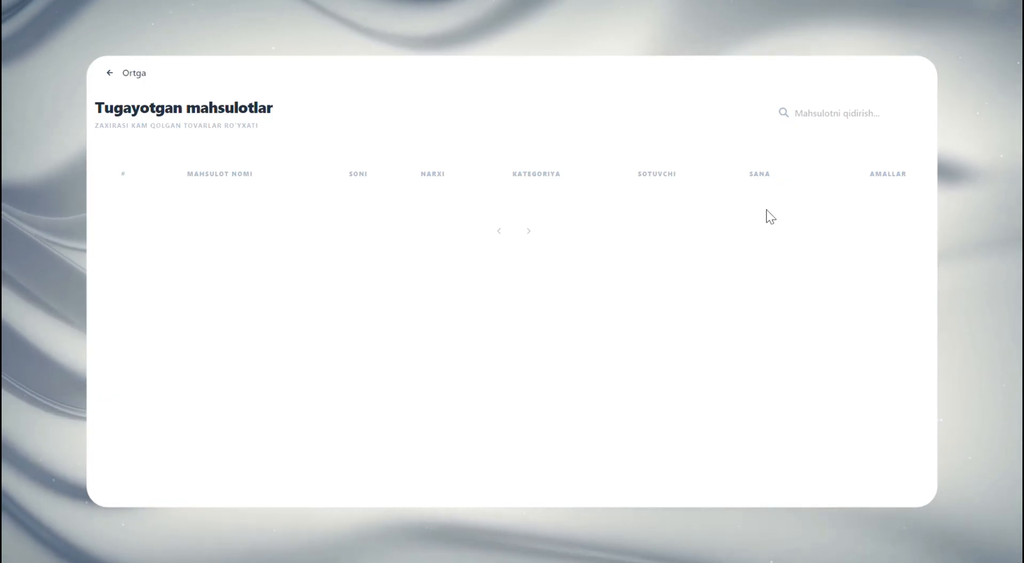
# Return to the dashboard, open Qolib ketgan, and filter its products by 1 oy, 2 oy and 1 yil
pyautogui.click(143, 74)
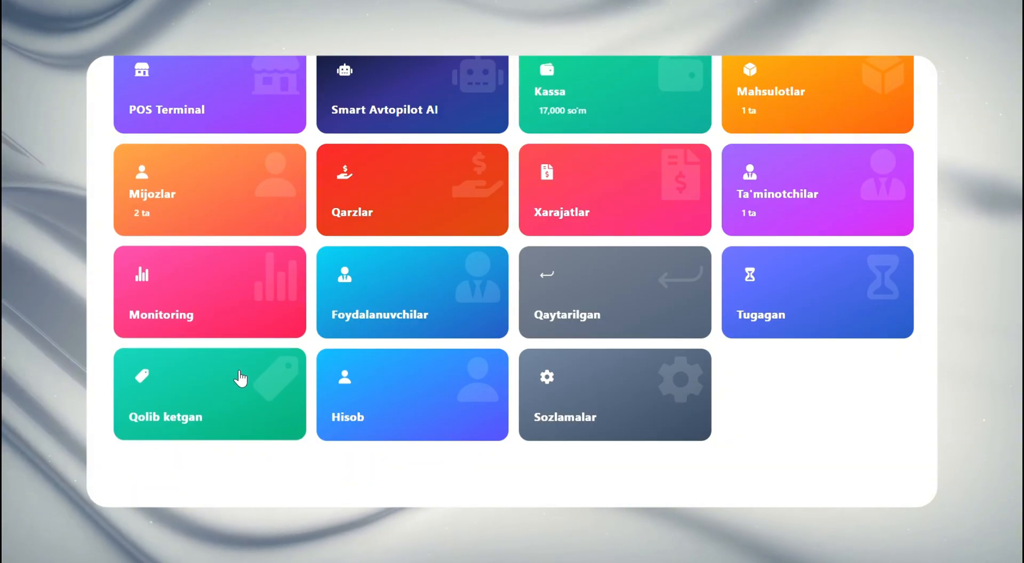
pyautogui.click(211, 380)
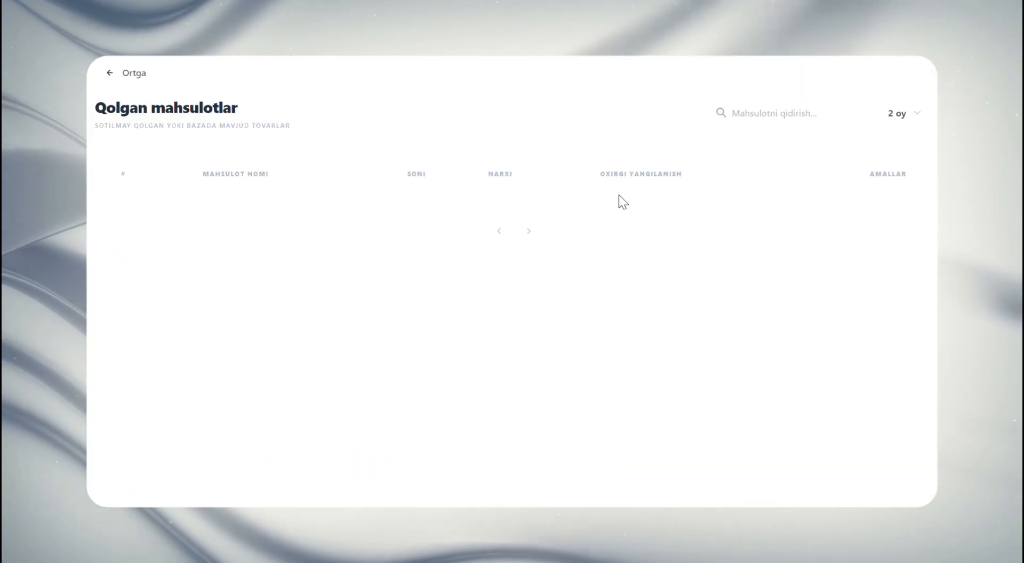
pyautogui.click(912, 115)
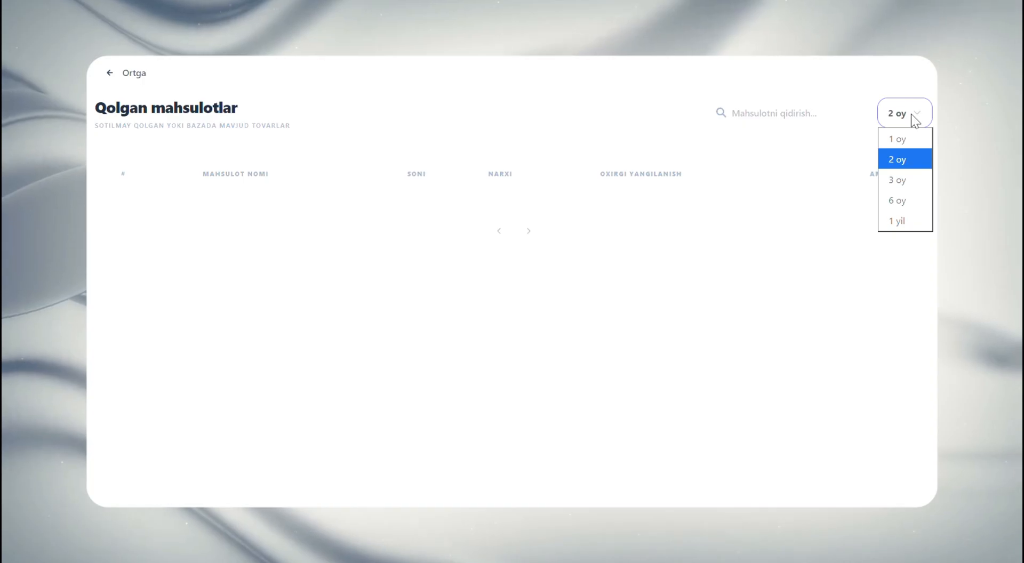
pyautogui.click(908, 140)
pyautogui.click(910, 123)
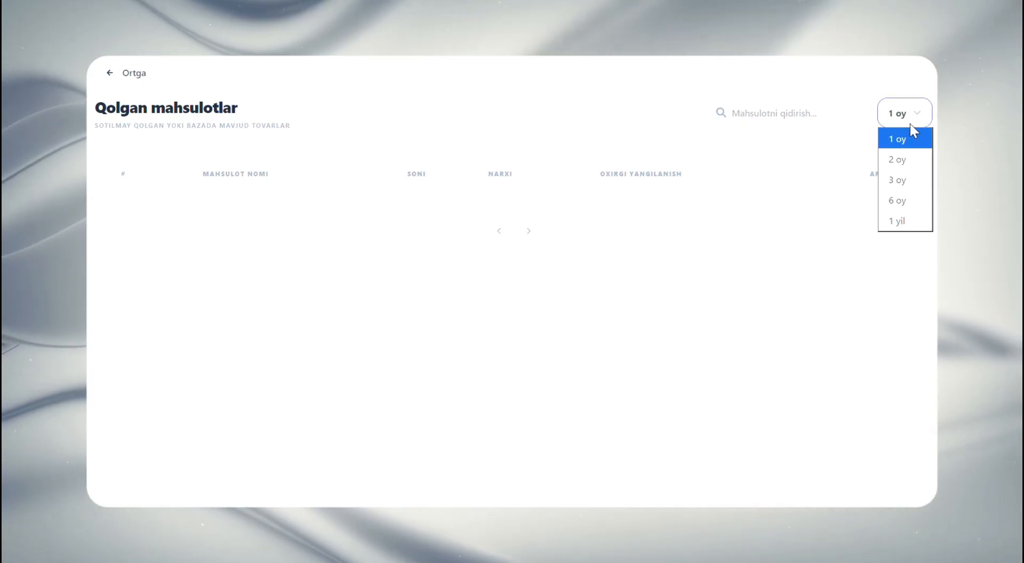
pyautogui.click(916, 158)
pyautogui.click(913, 120)
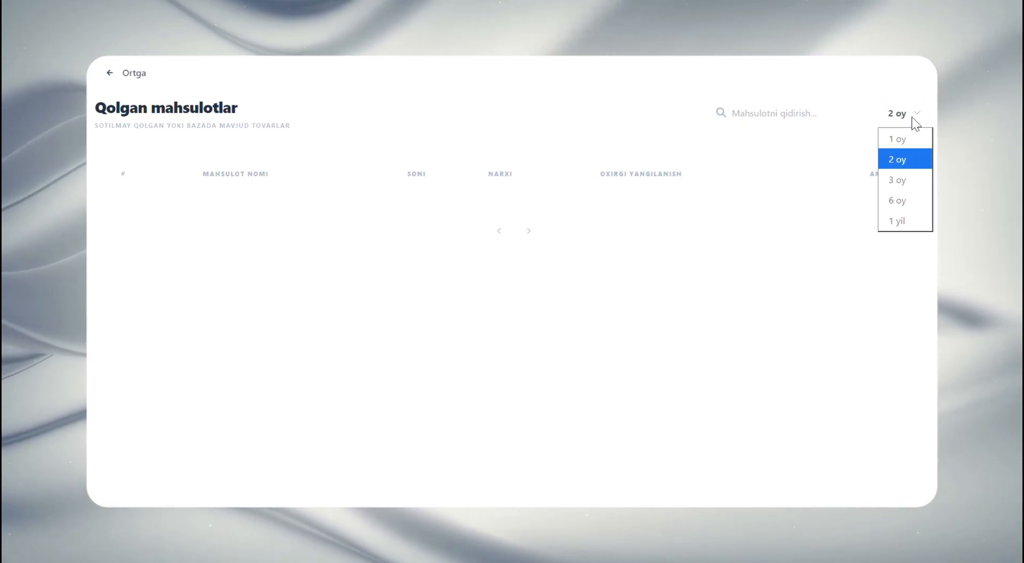
pyautogui.click(909, 219)
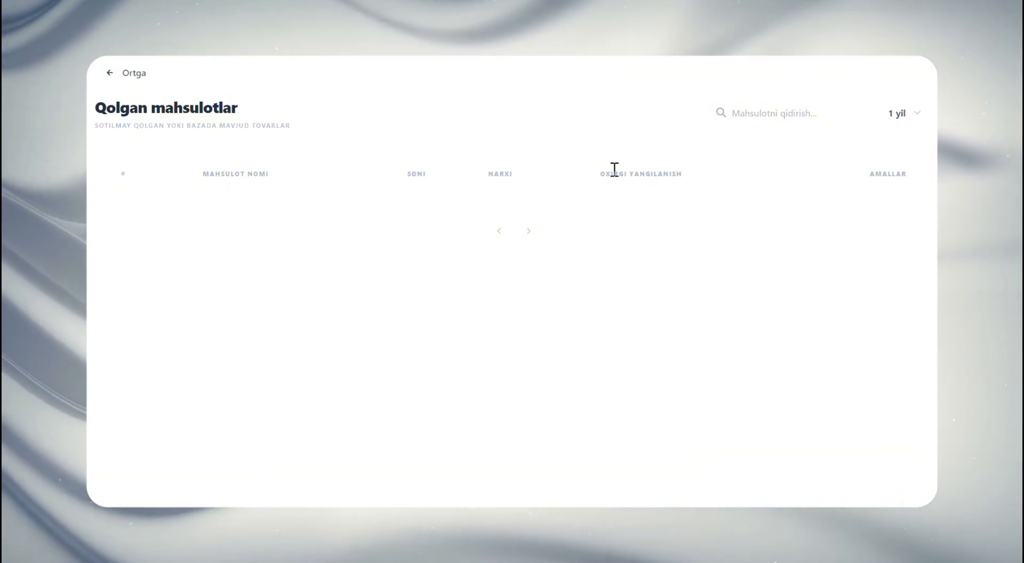
# Return to the dashboard, open the Hisob page and look over the admin profile details
pyautogui.click(129, 73)
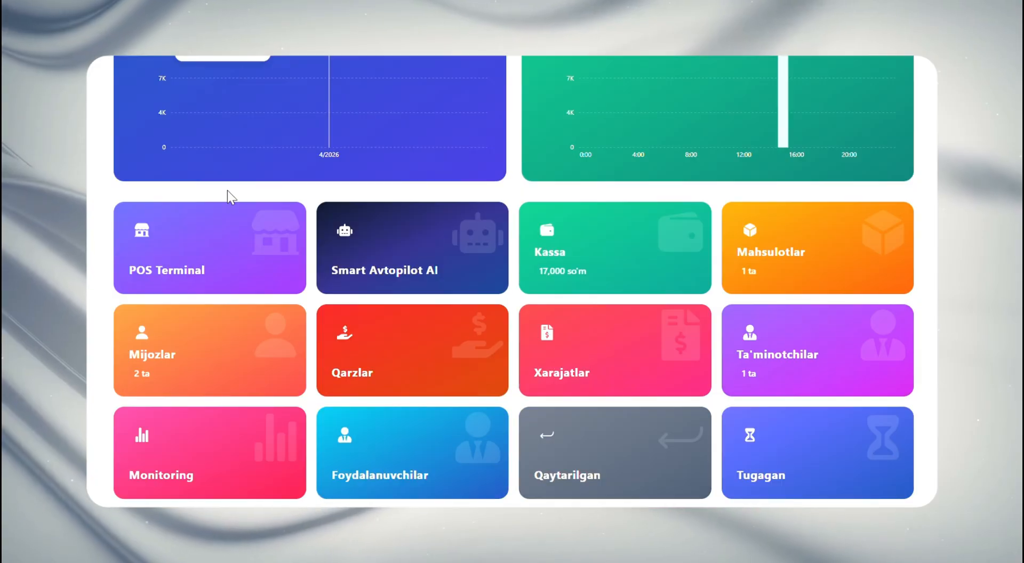
pyautogui.scroll(-3, 229, 199)
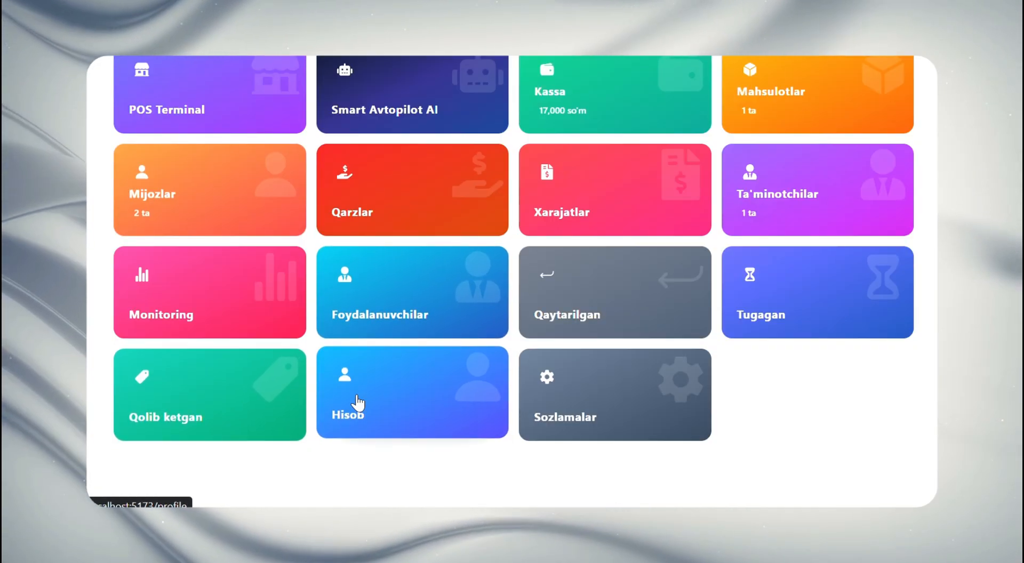
pyautogui.click(422, 413)
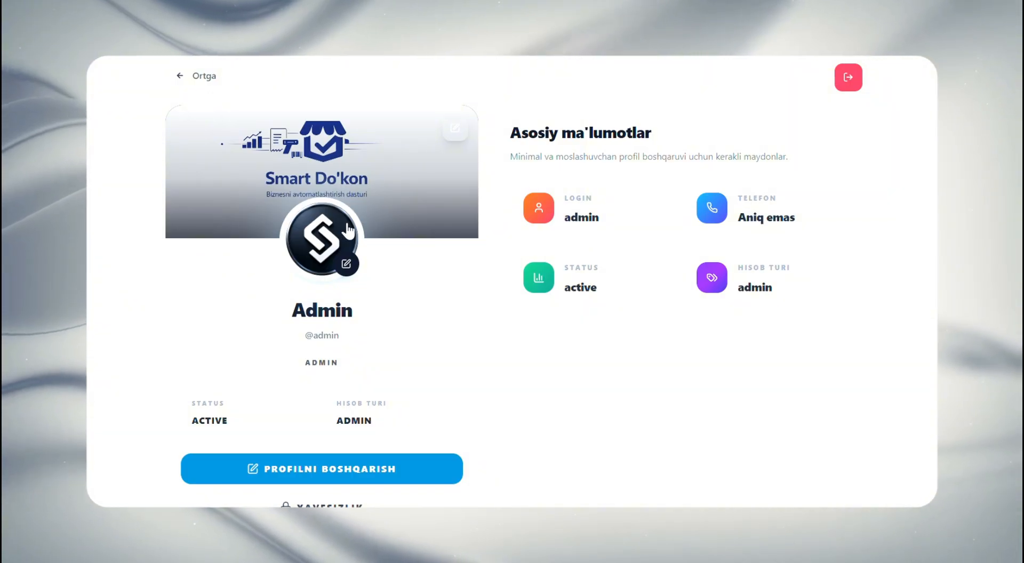
pyautogui.scroll(-4, 543, 267)
pyautogui.scroll(4, 542, 276)
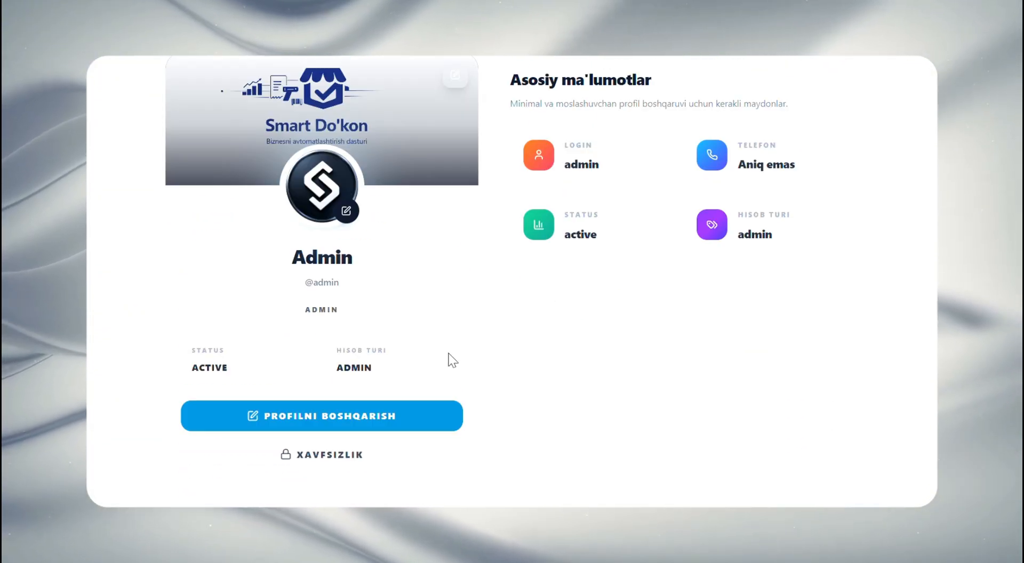
# Leave the profile, open Sozlamalar from the dashboard and sign in with the filled-in admin credentials
pyautogui.click(184, 80)
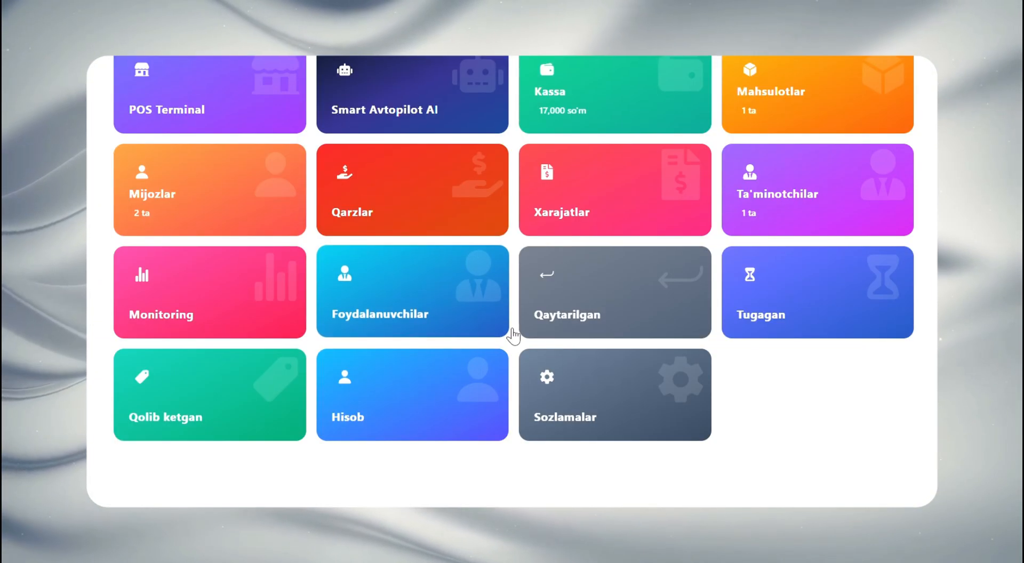
pyautogui.click(598, 391)
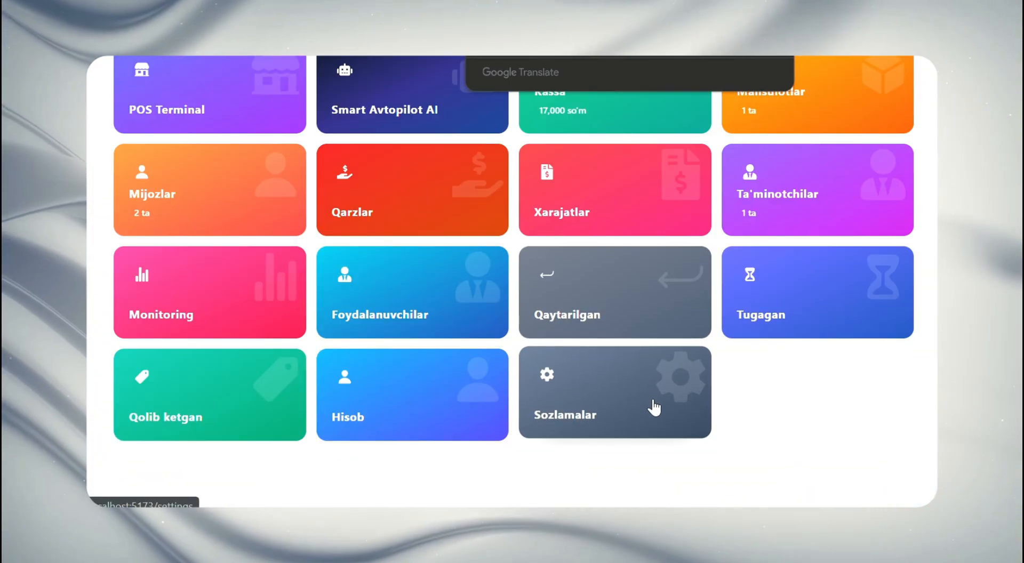
pyautogui.click(655, 401)
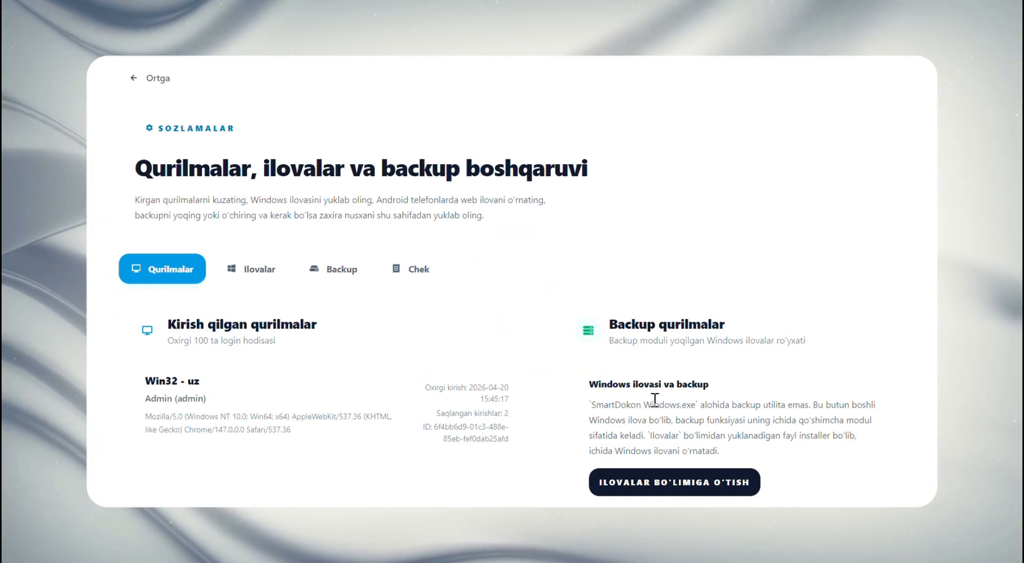
# Look over the logged-in devices and backup devices in the Qurilmalar section of the settings
pyautogui.scroll(-2, 422, 319)
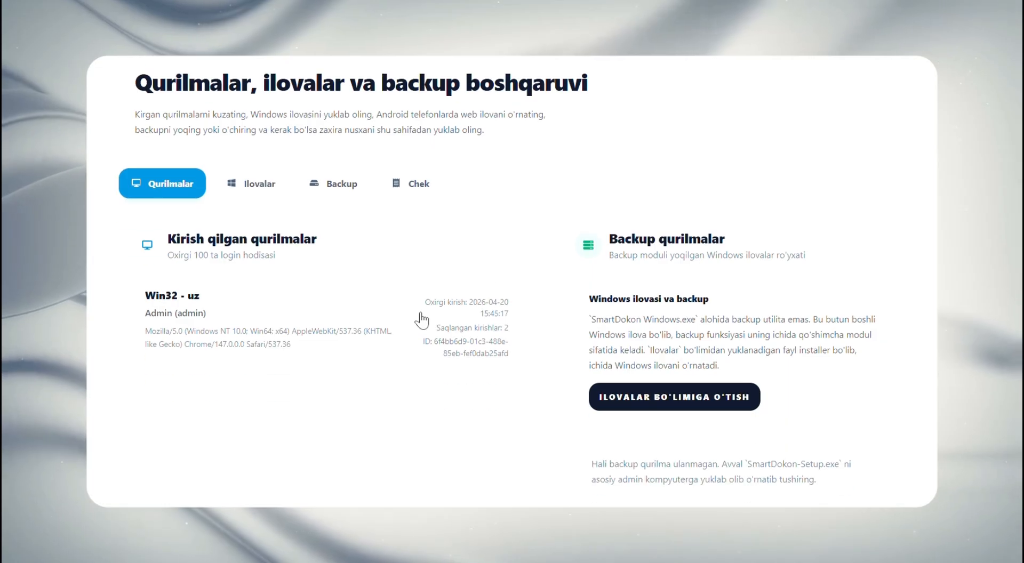
pyautogui.scroll(2, 656, 269)
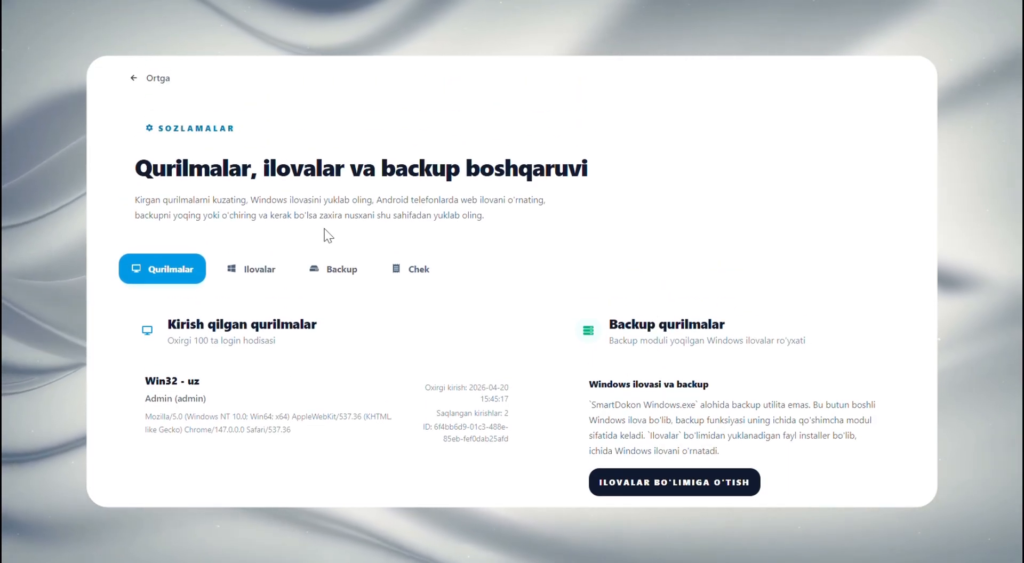
pyautogui.scroll(-2, 325, 229)
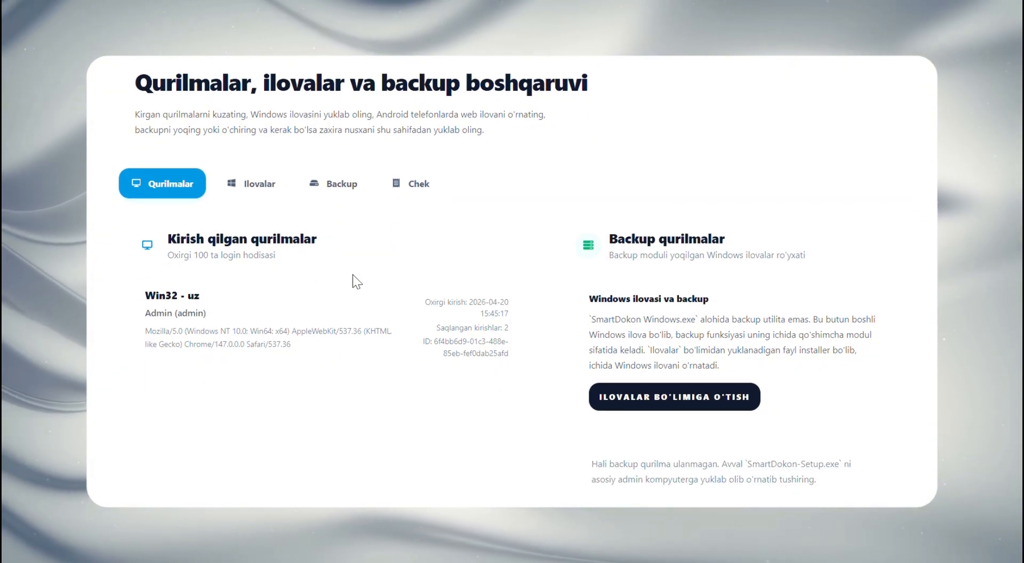
pyautogui.scroll(2, 395, 290)
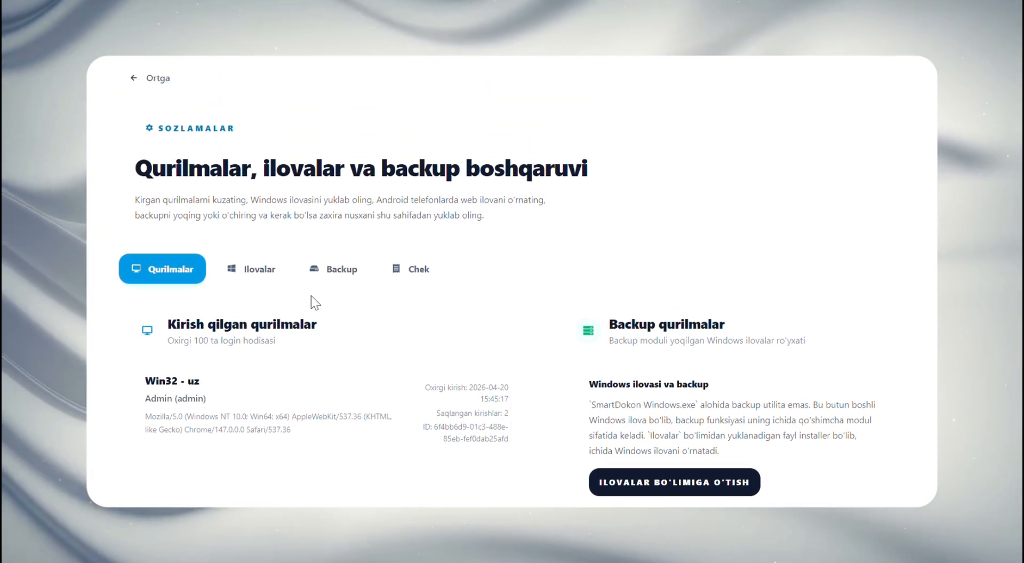
# Open the Ilovalar section and examine the SmartDokon Windows installer and Android PWA installation options
pyautogui.click(260, 288)
pyautogui.scroll(-4, 261, 285)
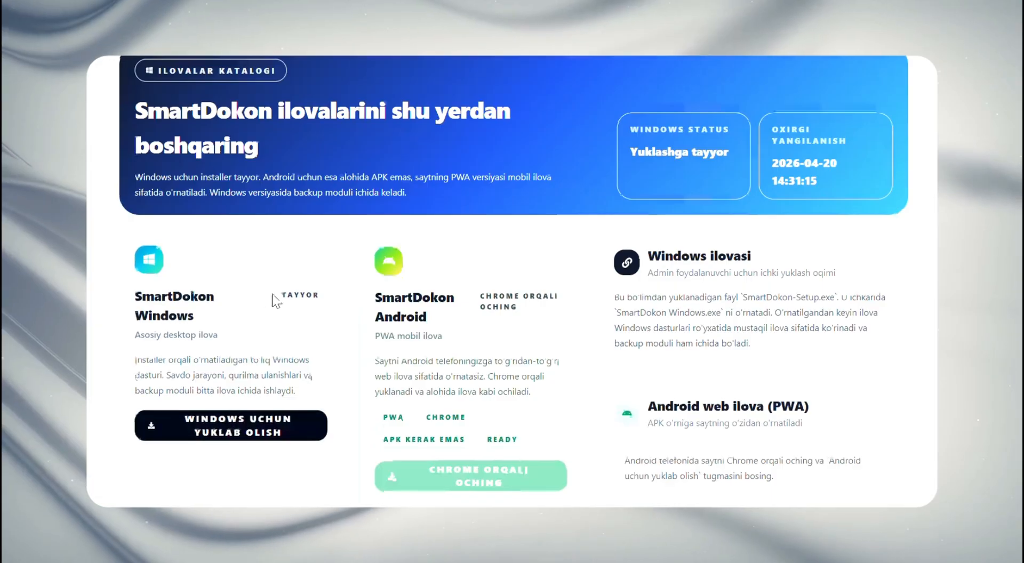
pyautogui.scroll(-4, 289, 296)
pyautogui.scroll(4, 290, 299)
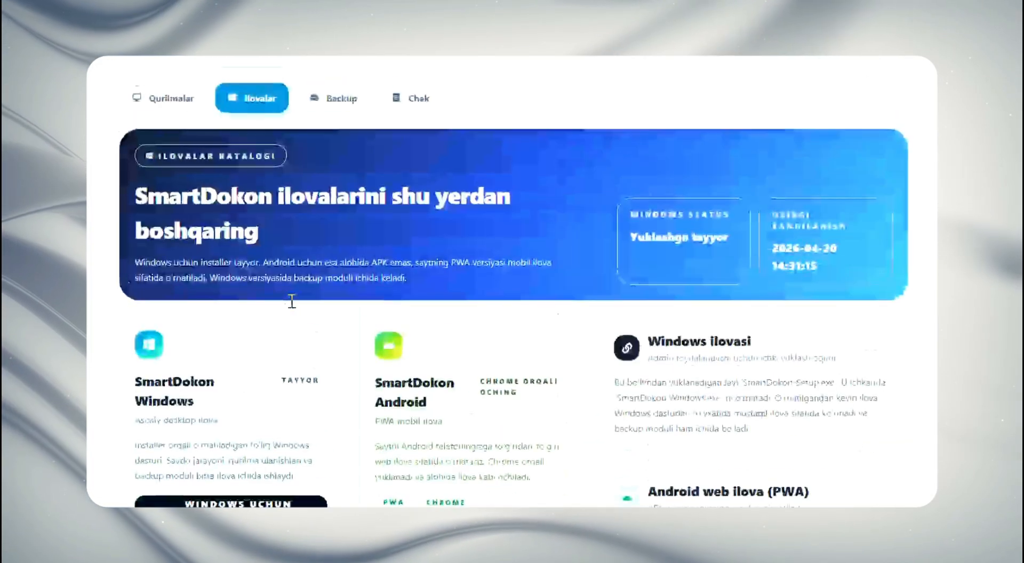
pyautogui.scroll(-2, 292, 308)
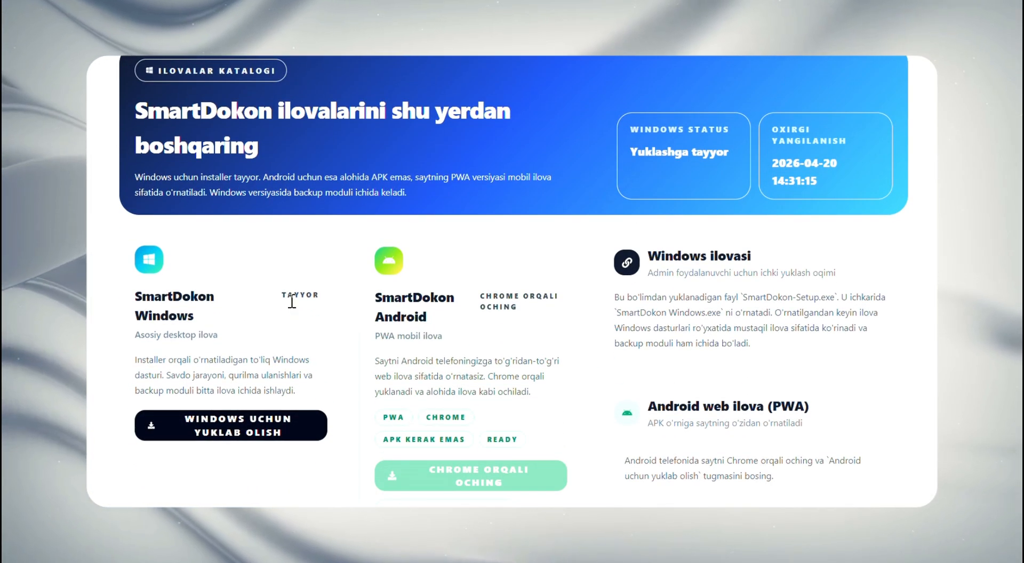
pyautogui.scroll(-2, 292, 302)
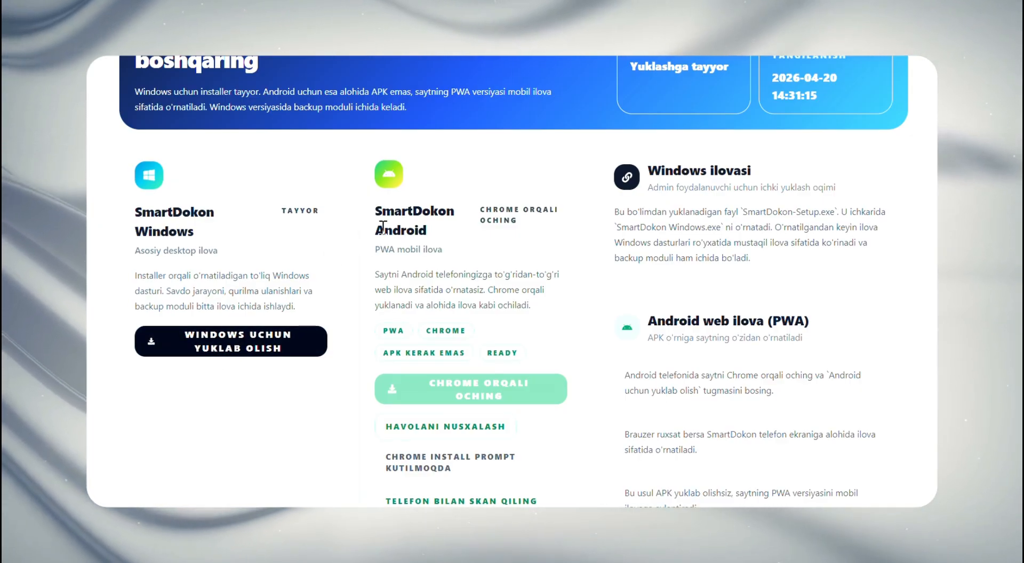
pyautogui.scroll(-2, 386, 226)
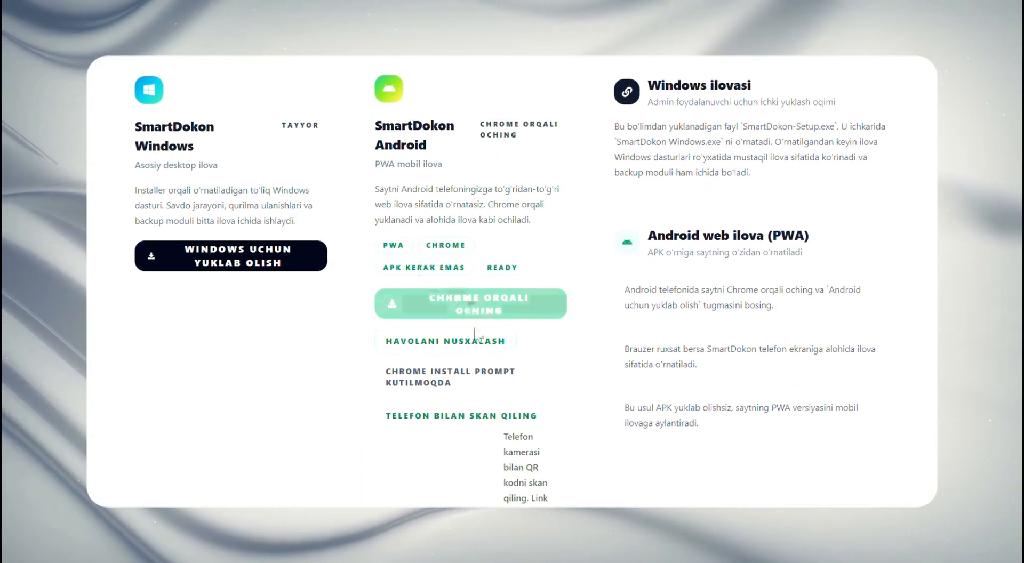
pyautogui.scroll(2, 486, 387)
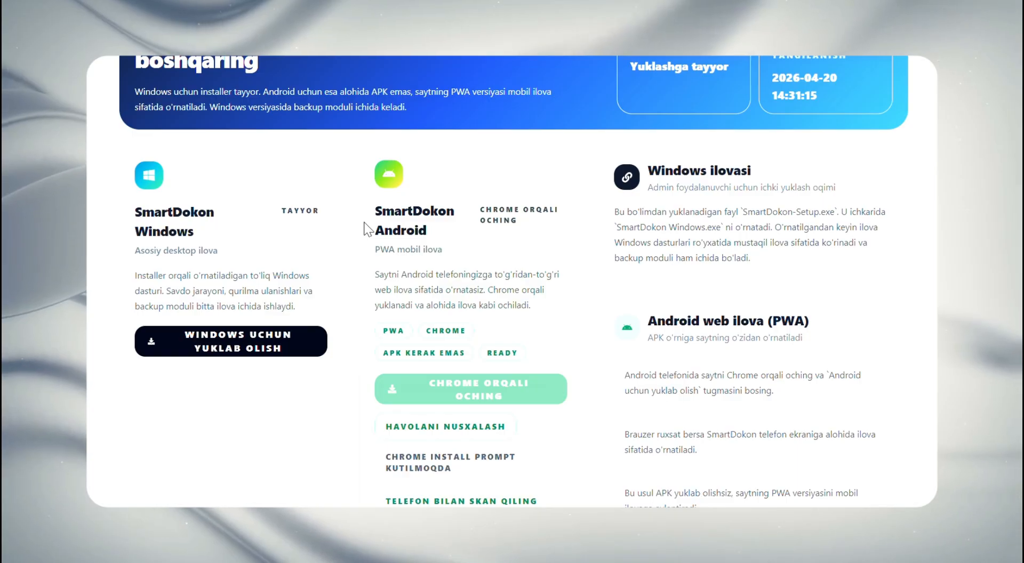
pyautogui.scroll(-2, 448, 261)
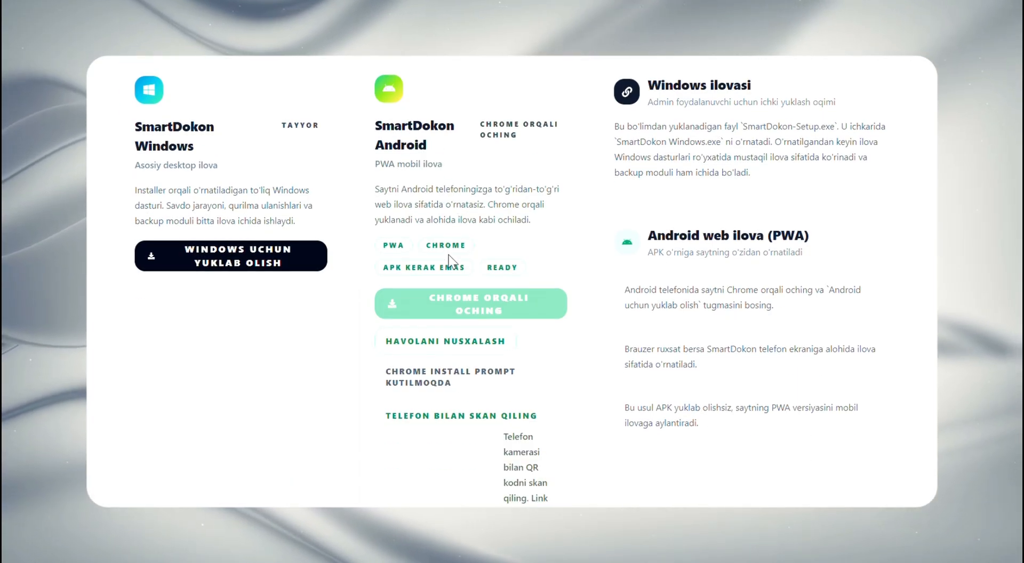
pyautogui.scroll(8, 451, 282)
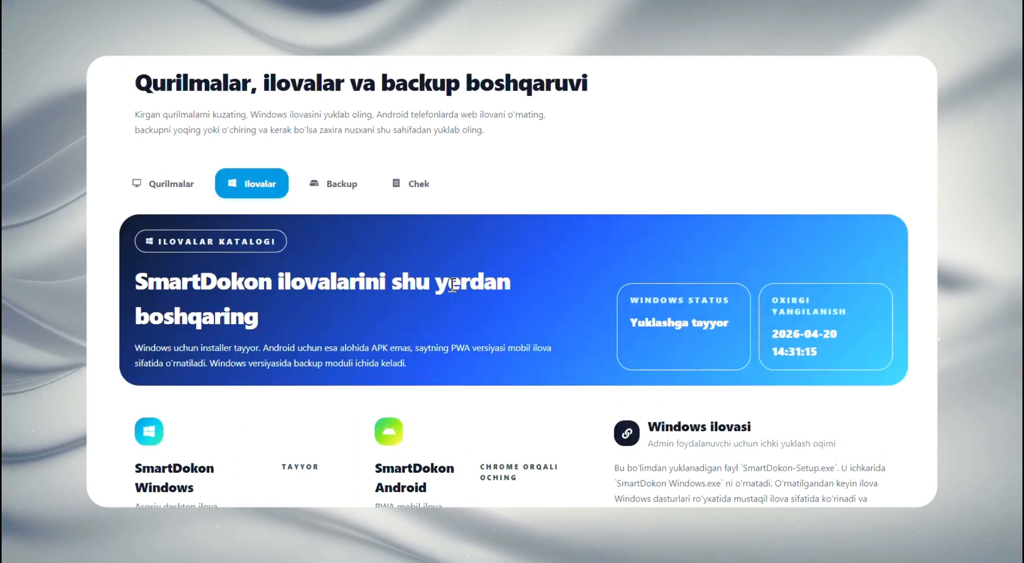
# Open the Backup section of the settings and turn on Doimiy backup
pyautogui.scroll(-2, 469, 310)
pyautogui.scroll(4, 476, 315)
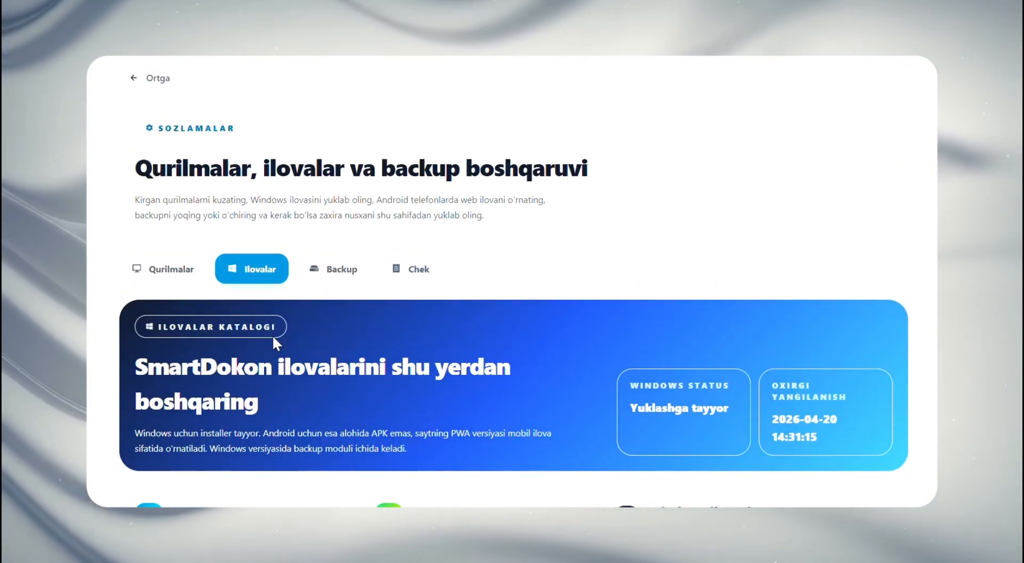
pyautogui.click(325, 277)
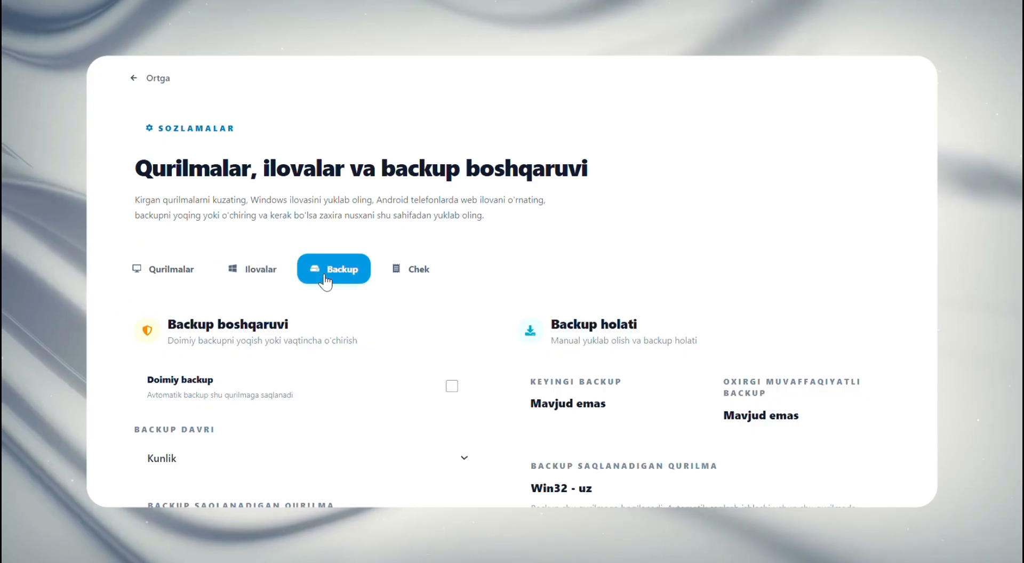
pyautogui.scroll(-2, 325, 283)
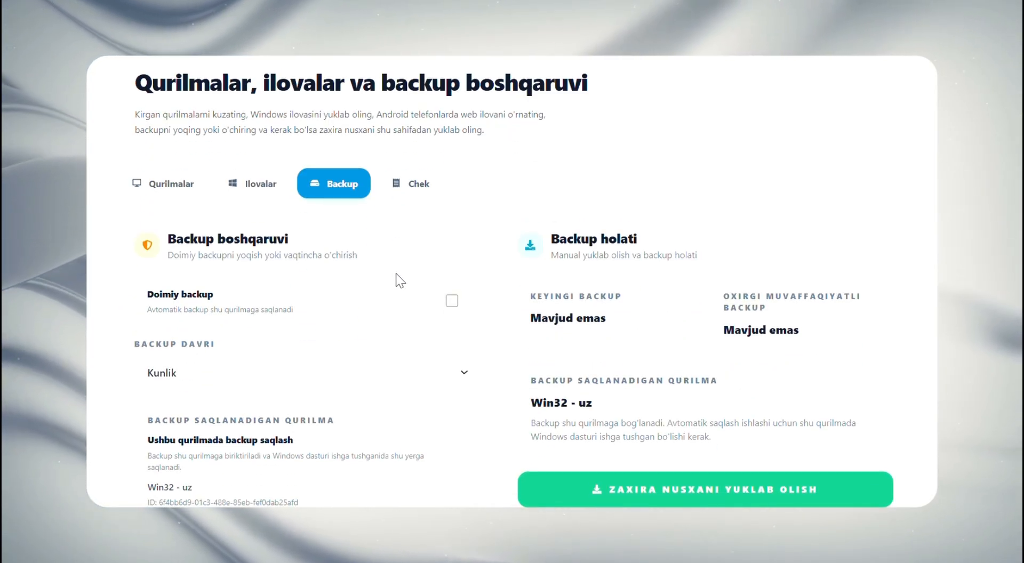
pyautogui.click(451, 301)
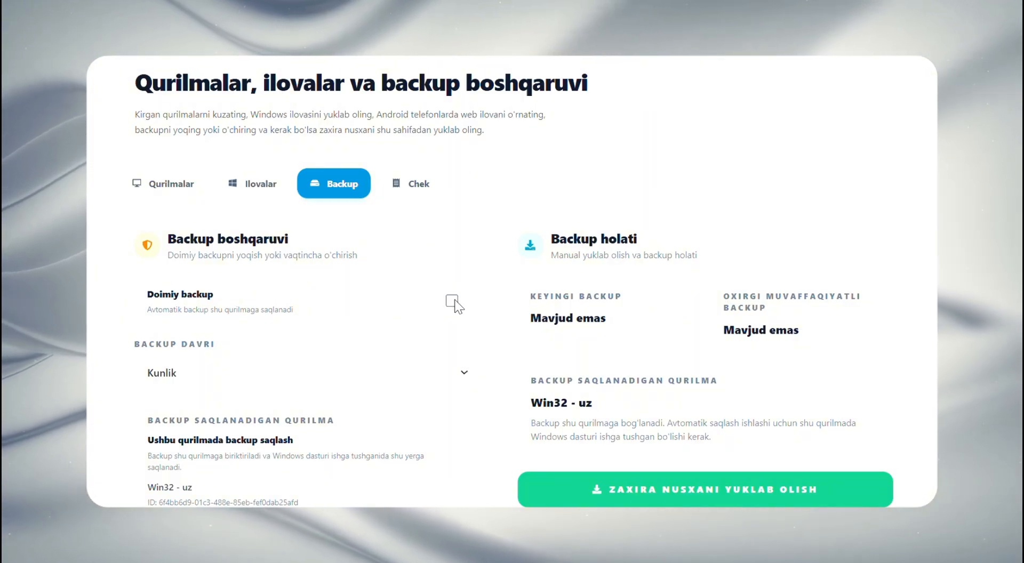
# Review the SmartDokon Windows installer in the Ilovalar section again and return to the Backup section
pyautogui.scroll(-6, 253, 189)
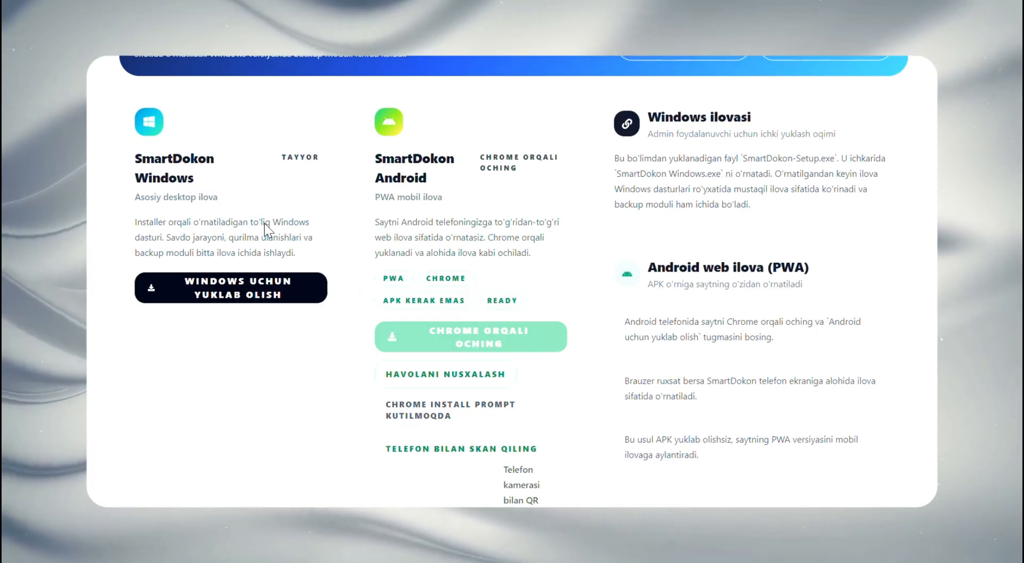
pyautogui.scroll(6, 236, 256)
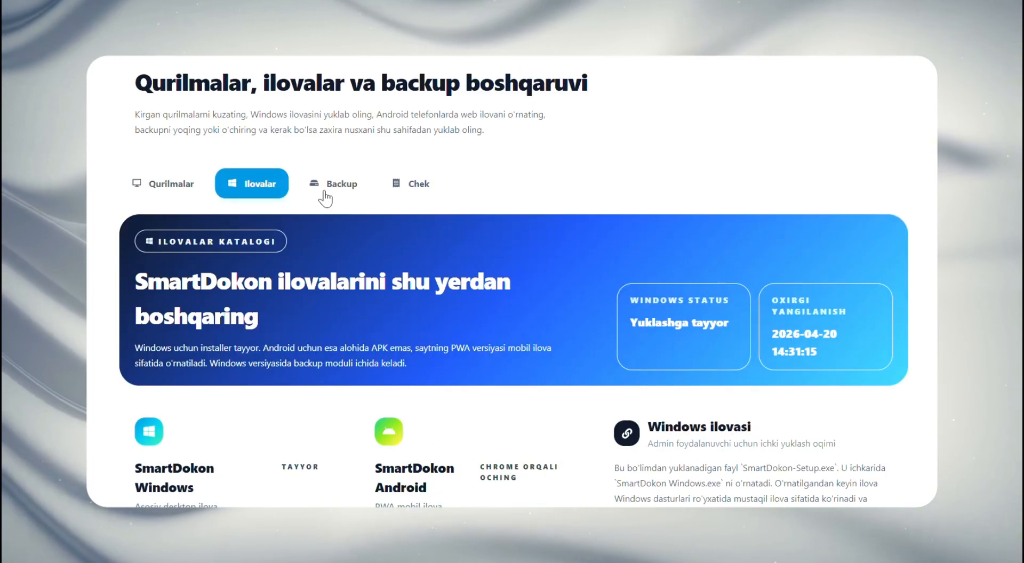
pyautogui.click(325, 199)
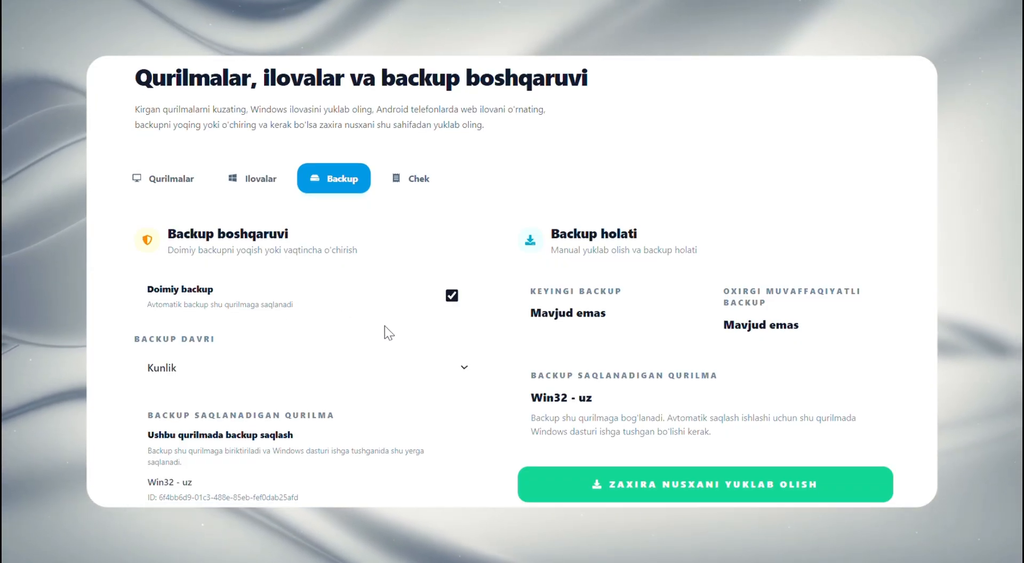
# Set the backup period to Kunlik and save the backup settings
pyautogui.scroll(-2, 385, 326)
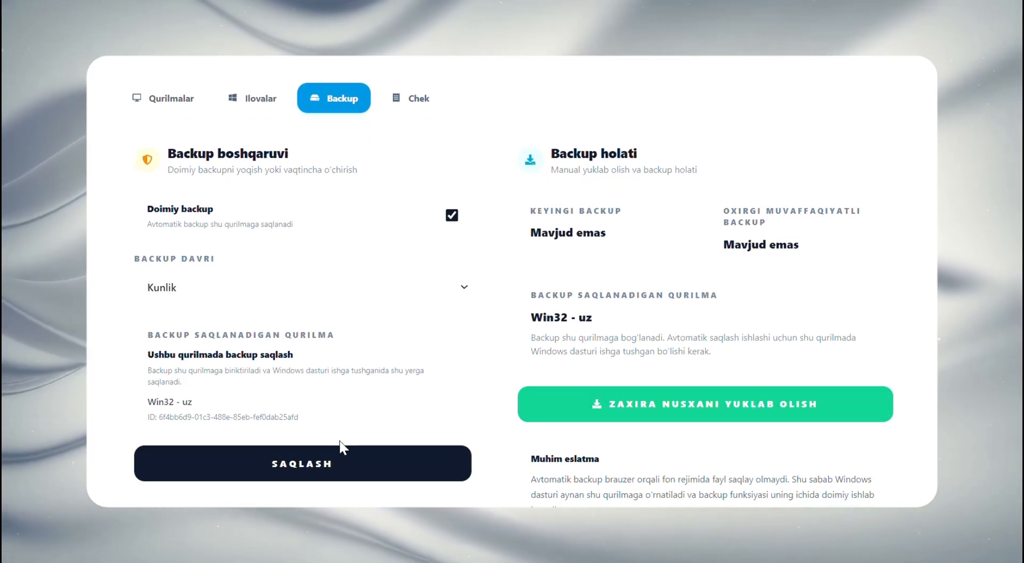
pyautogui.click(241, 288)
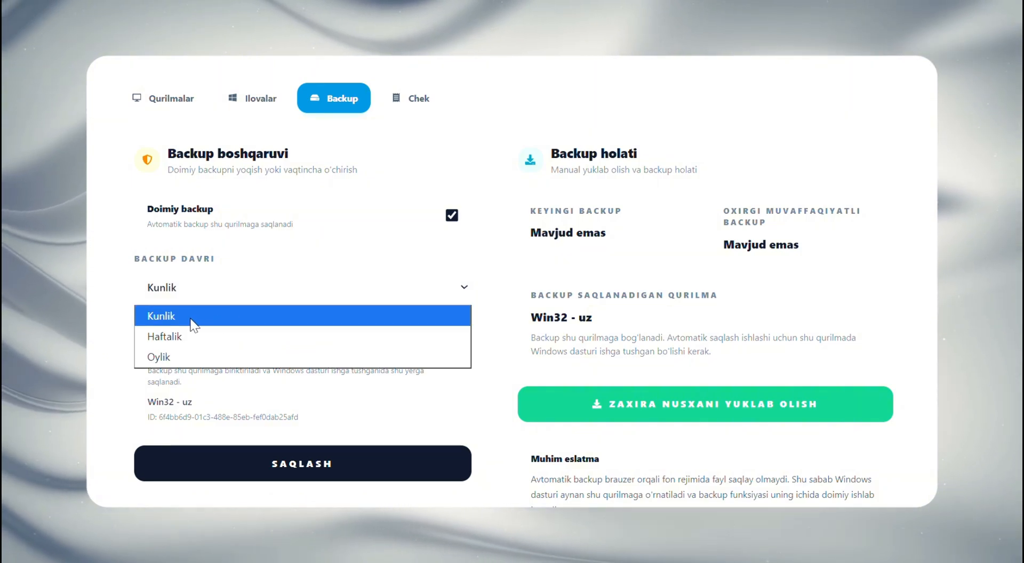
pyautogui.click(230, 316)
pyautogui.click(331, 463)
pyautogui.scroll(-3, 344, 395)
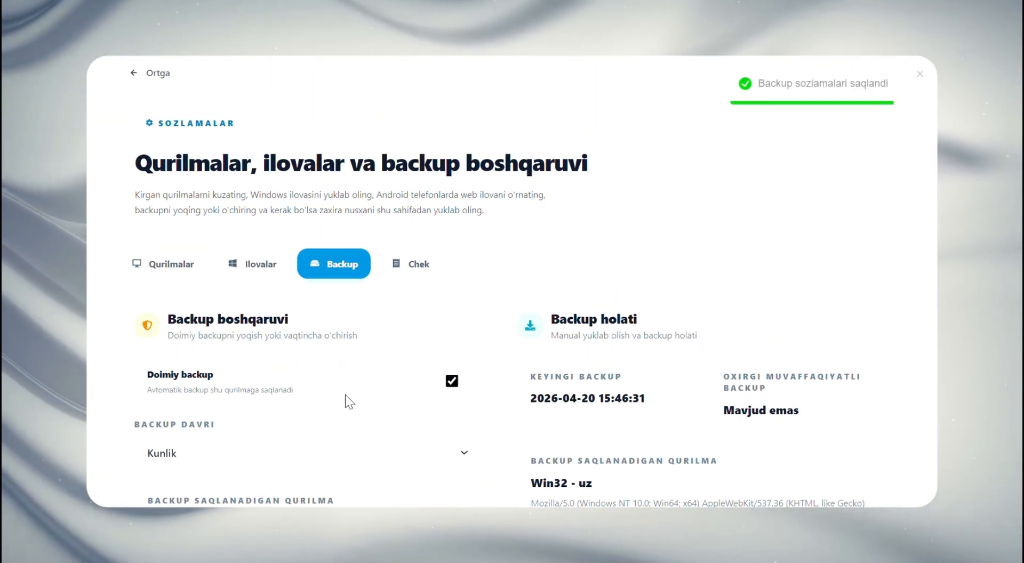
# Open the Chek section and look over the receipt's text, debt display, logo and QR code settings
pyautogui.scroll(2, 345, 395)
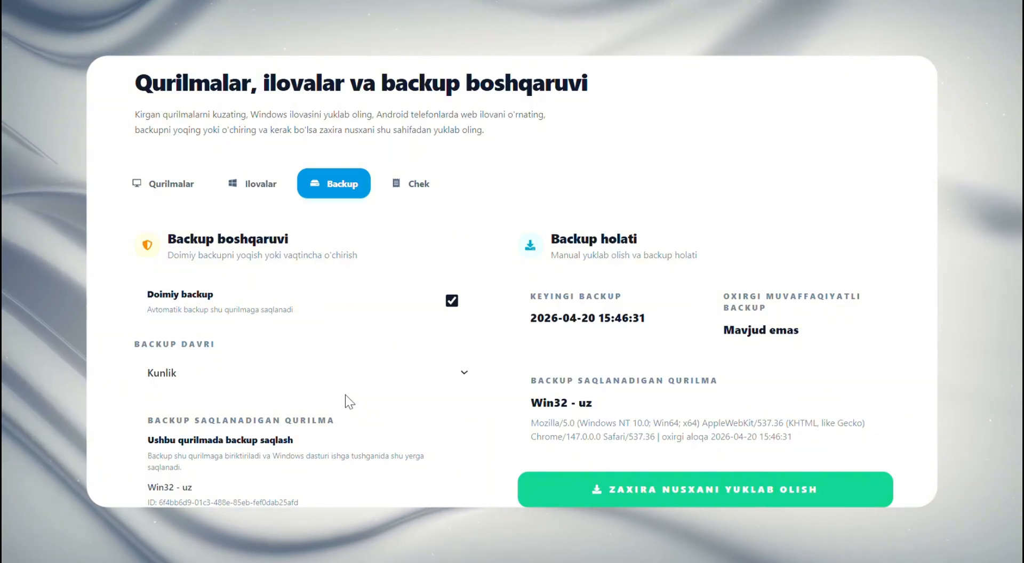
pyautogui.click(389, 187)
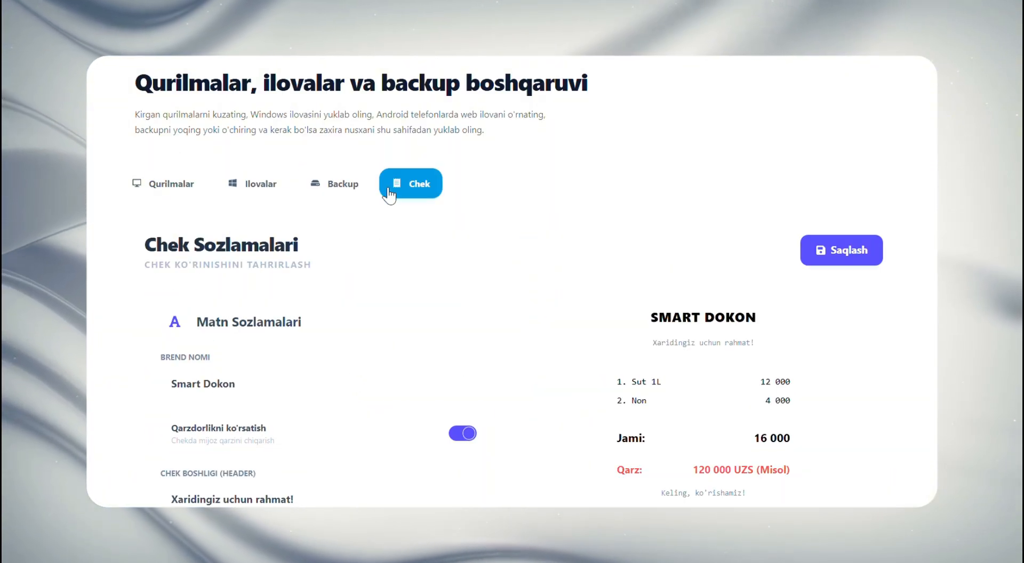
pyautogui.scroll(-4, 388, 216)
pyautogui.scroll(-3, 289, 379)
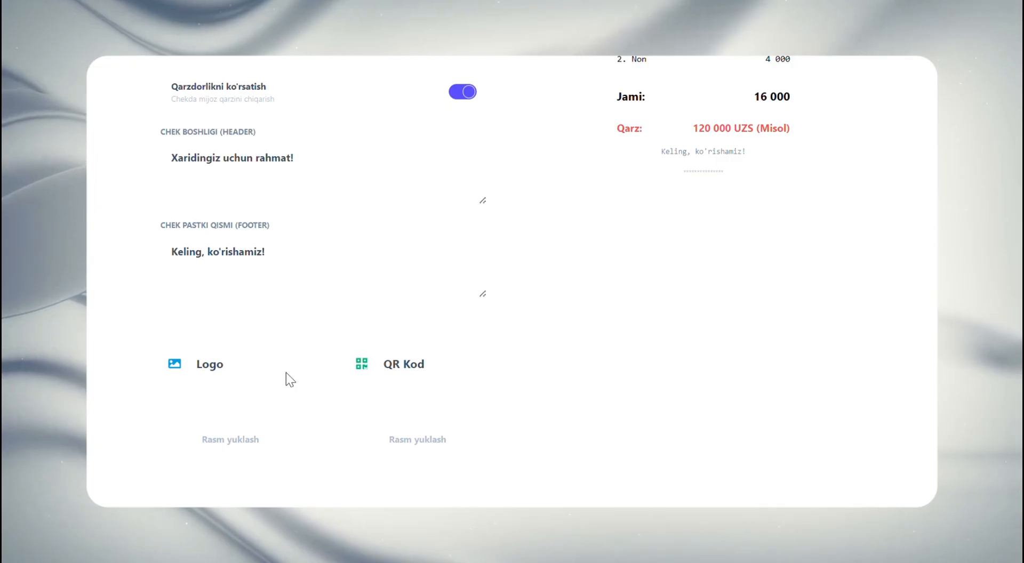
pyautogui.scroll(5, 621, 295)
pyautogui.scroll(-6, 521, 353)
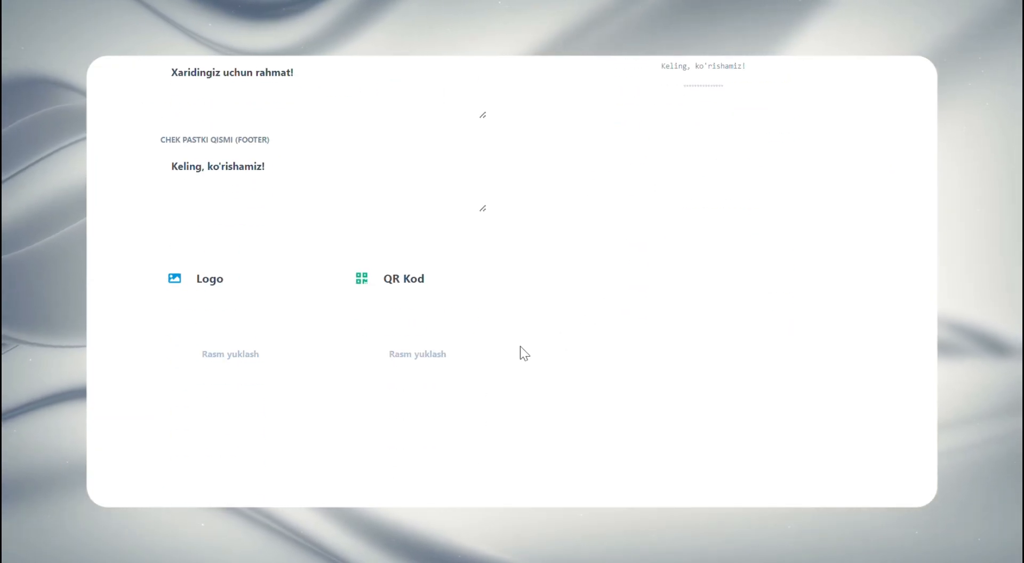
pyautogui.scroll(6, 528, 336)
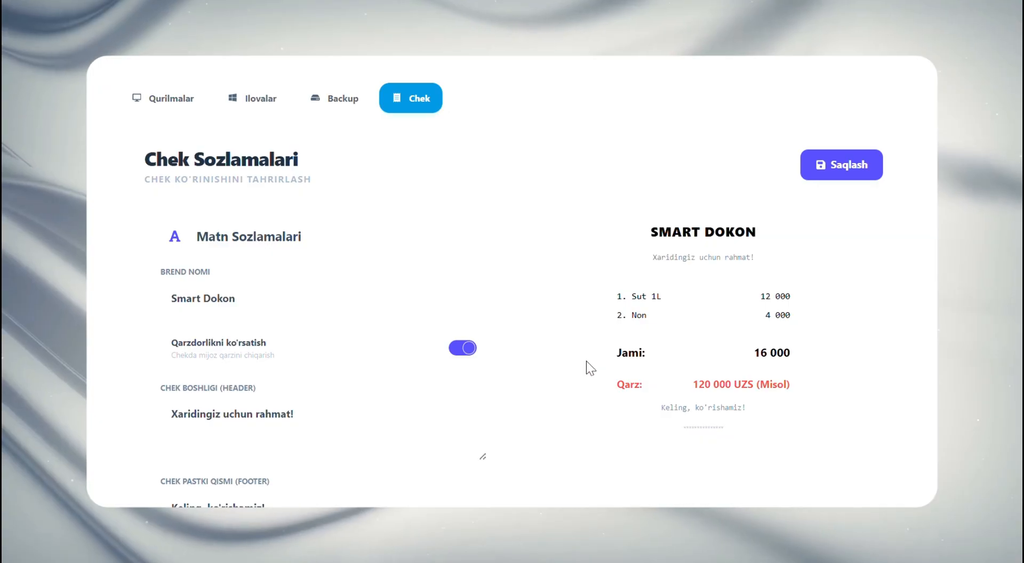
# Replace the receipt's brand name with "olx"
pyautogui.doubleClick(267, 306)
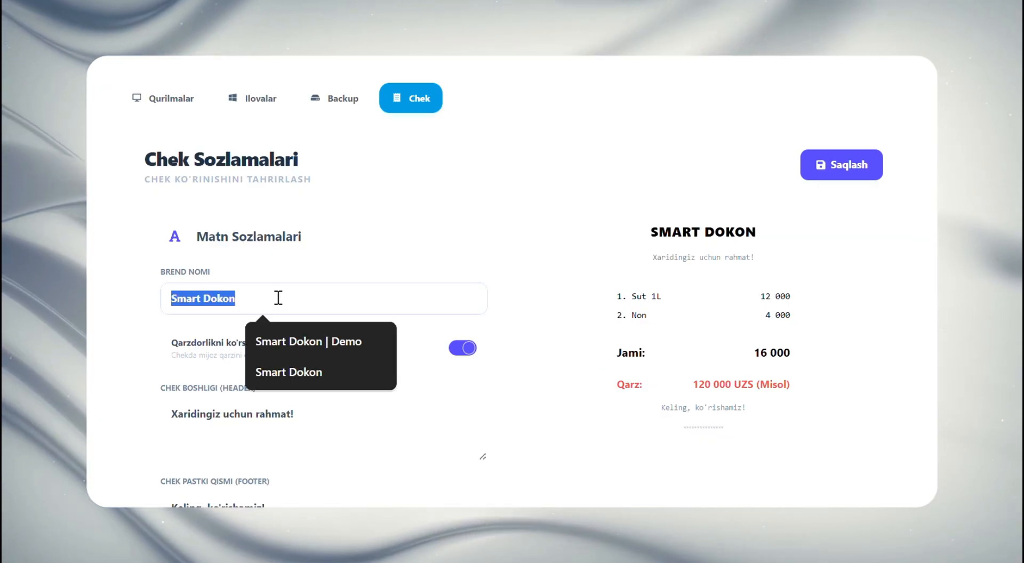
pyautogui.press('BackSpace')
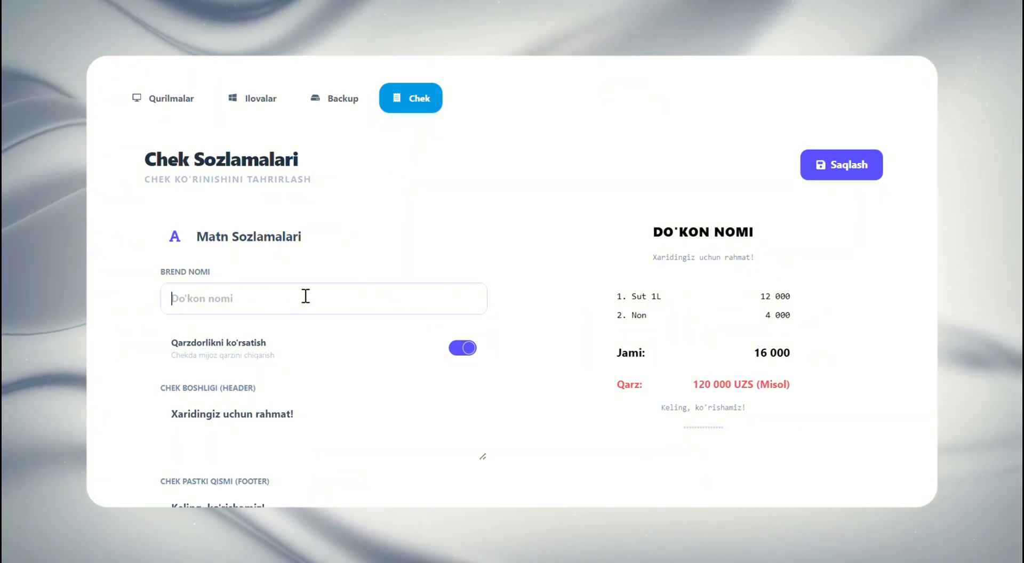
pyautogui.hotkey('ctrl', 'a')
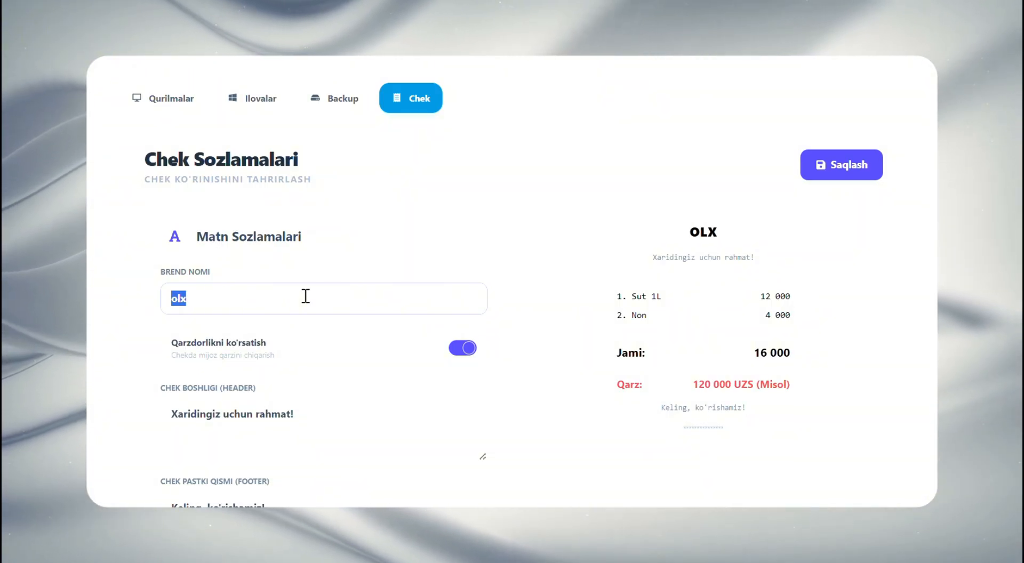
# Compare the receipt's header and footer texts with the matching lines in the receipt preview
pyautogui.click(305, 418)
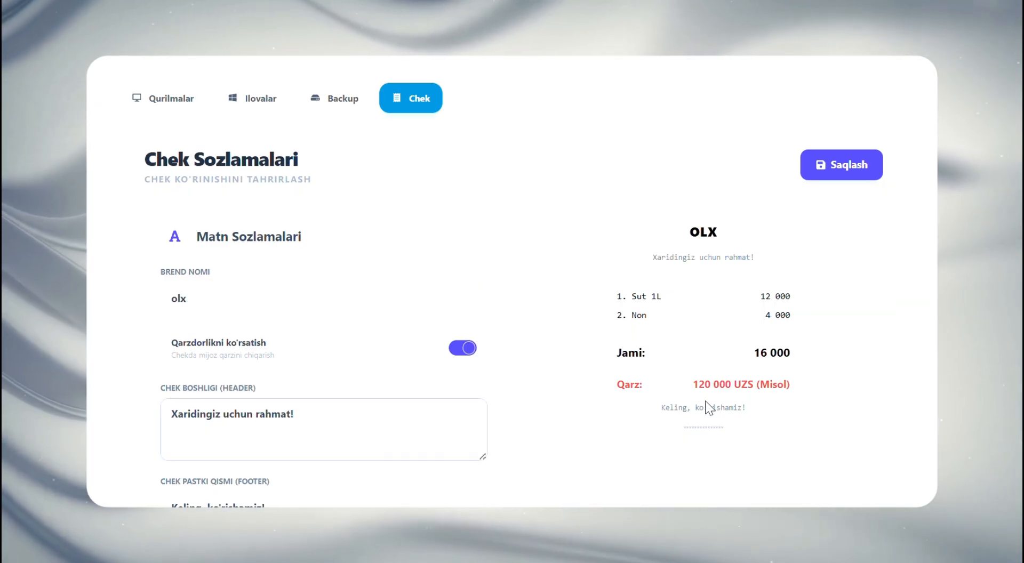
pyautogui.moveTo(651, 263); pyautogui.dragTo(743, 261)
pyautogui.doubleClick(744, 262)
pyautogui.tripleClick(743, 264)
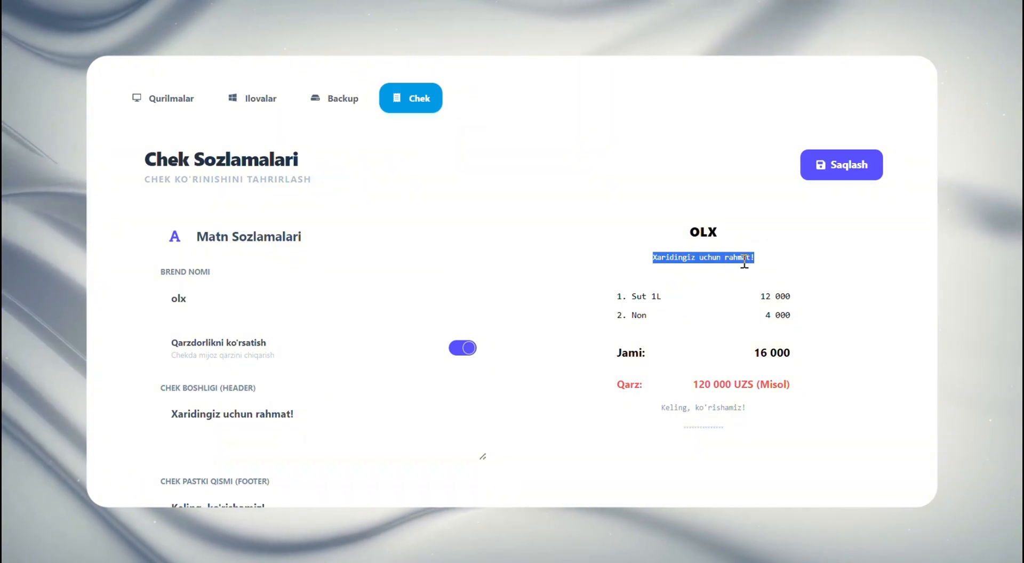
pyautogui.scroll(-2, 693, 277)
pyautogui.doubleClick(219, 424)
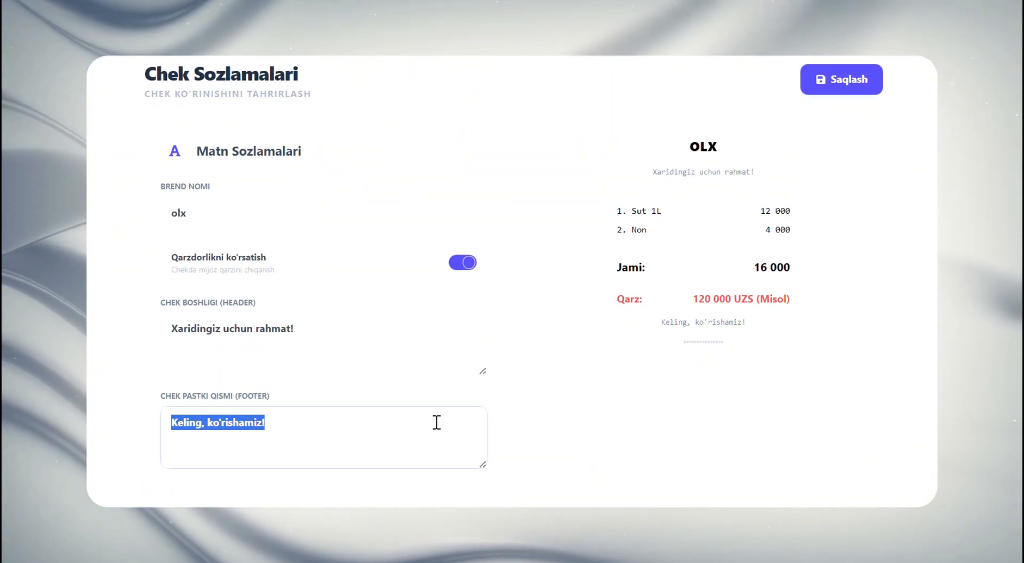
pyautogui.click(712, 322)
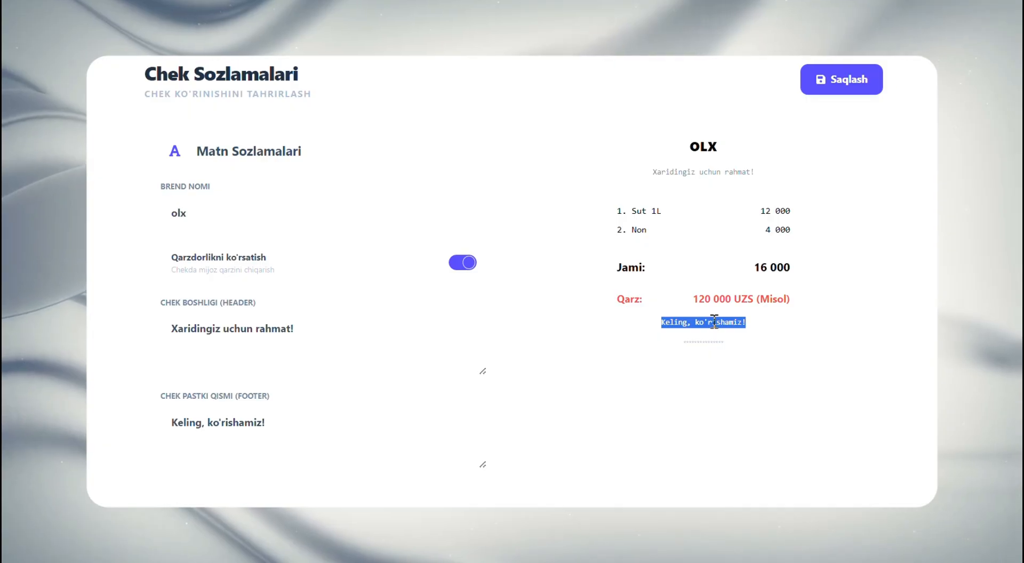
pyautogui.scroll(-4, 686, 318)
pyautogui.scroll(10, 617, 444)
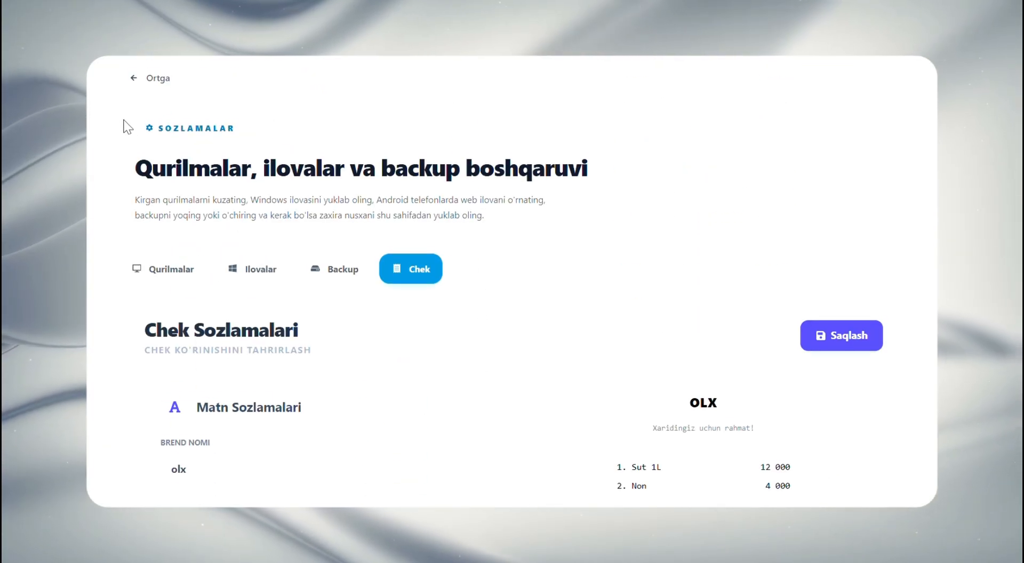
# Return to the dashboard, open the autopilot from the danger alert and look over its business analytics
pyautogui.click(127, 80)
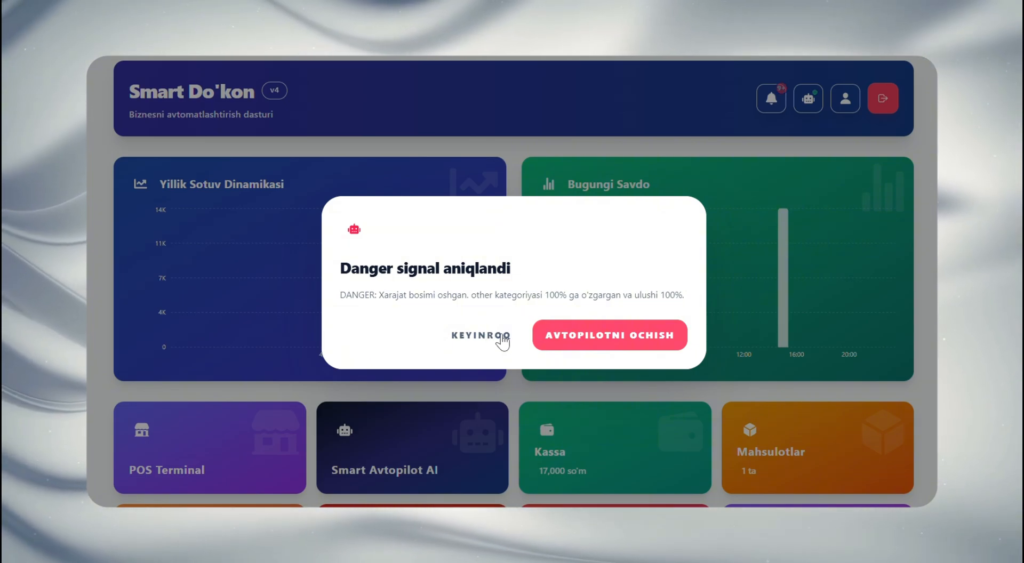
pyautogui.click(599, 338)
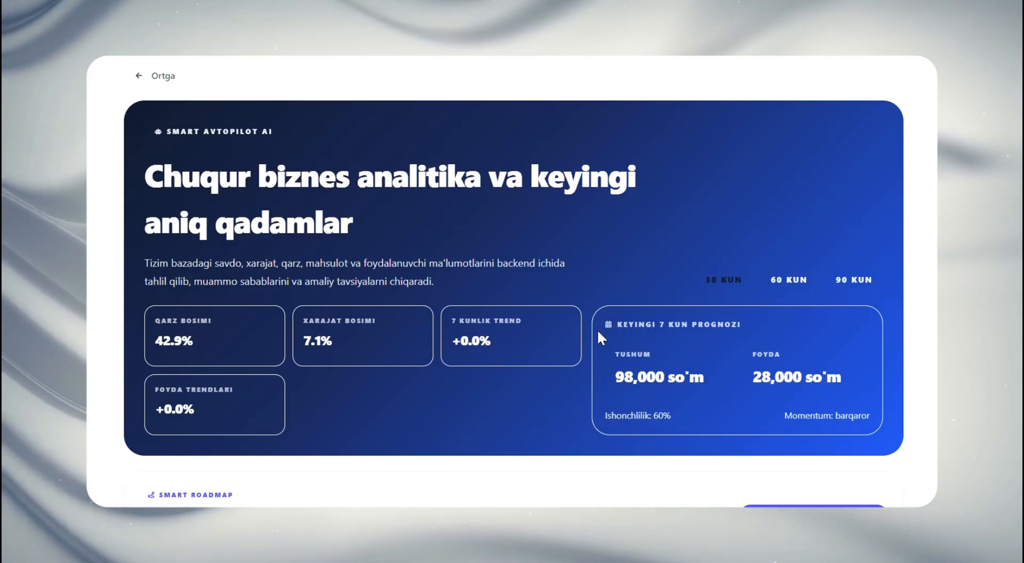
pyautogui.scroll(-8, 597, 328)
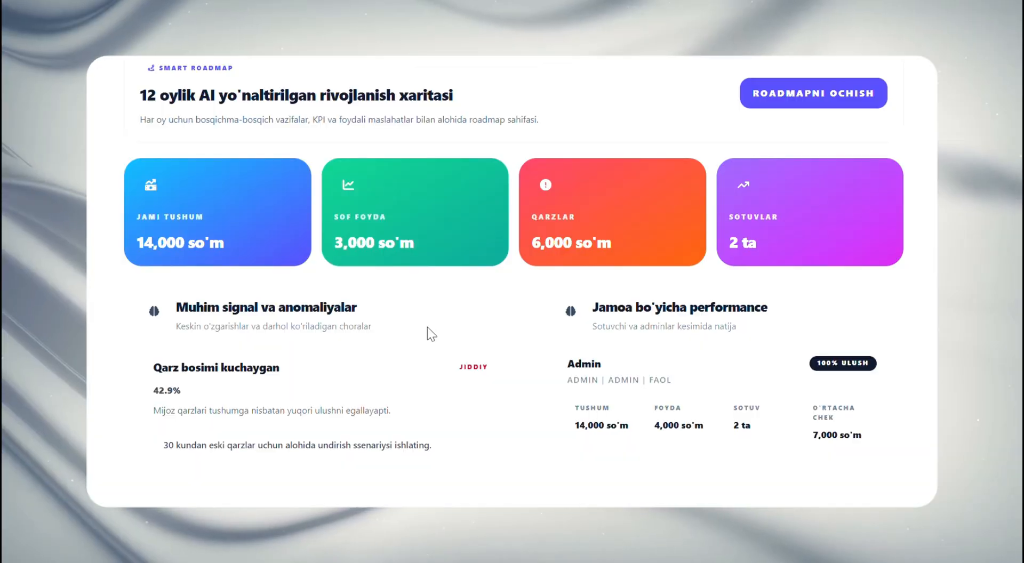
pyautogui.scroll(8, 427, 328)
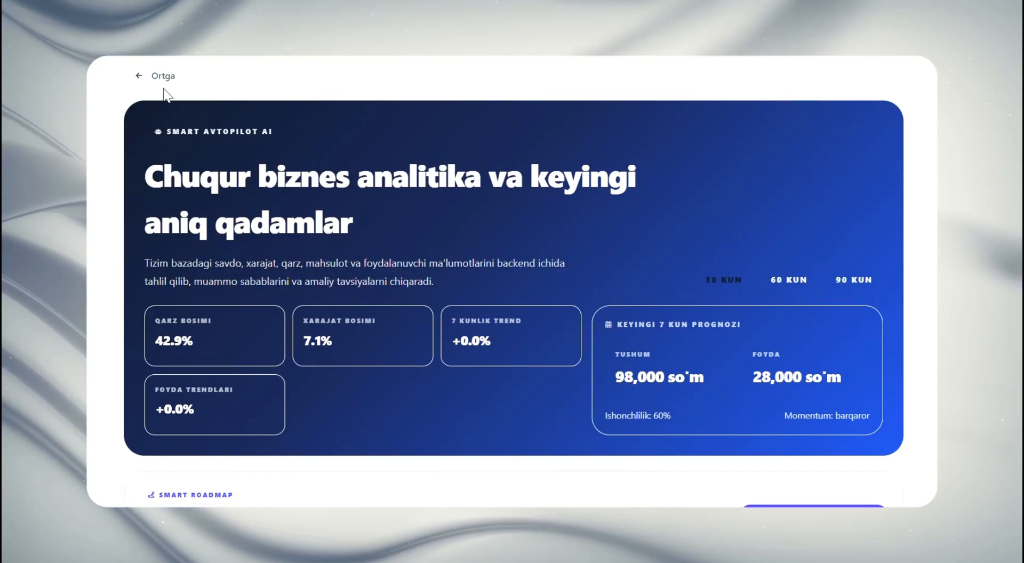